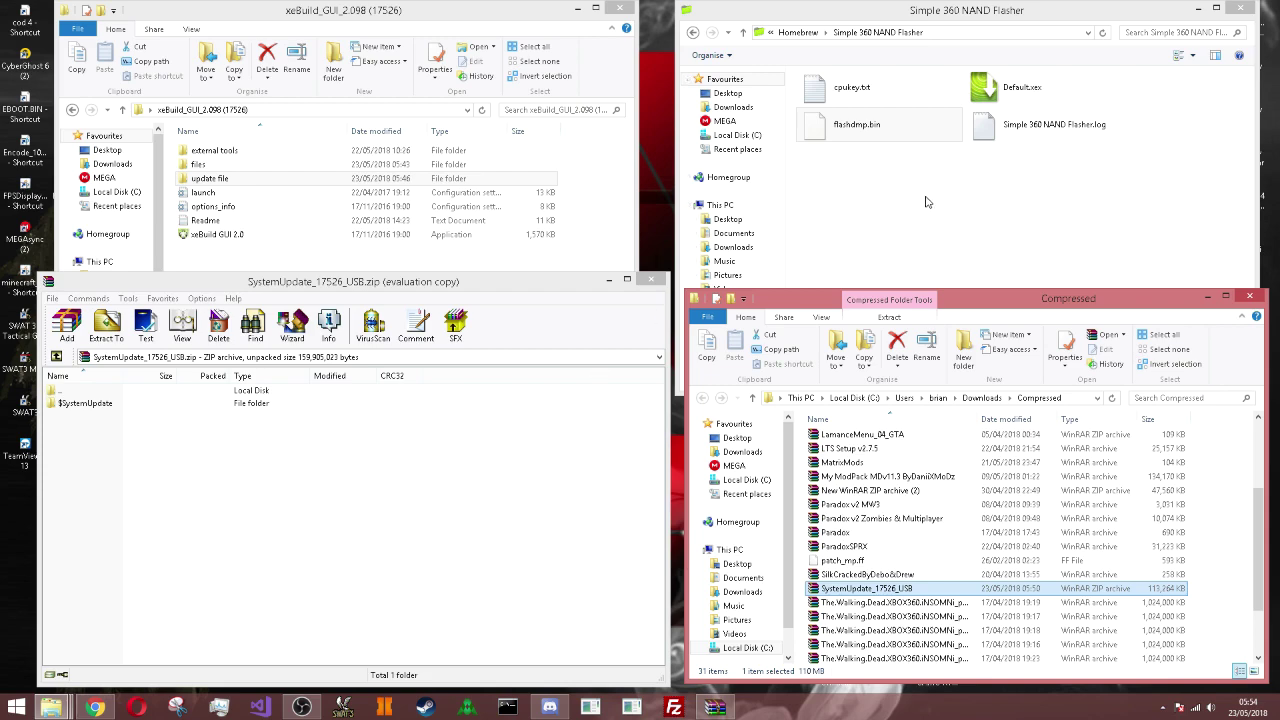
- Go from the console's Homebrew folder into the Simple 360 NAND Flasher folder
{"action": "left_click", "coordinate": [962, 237]}
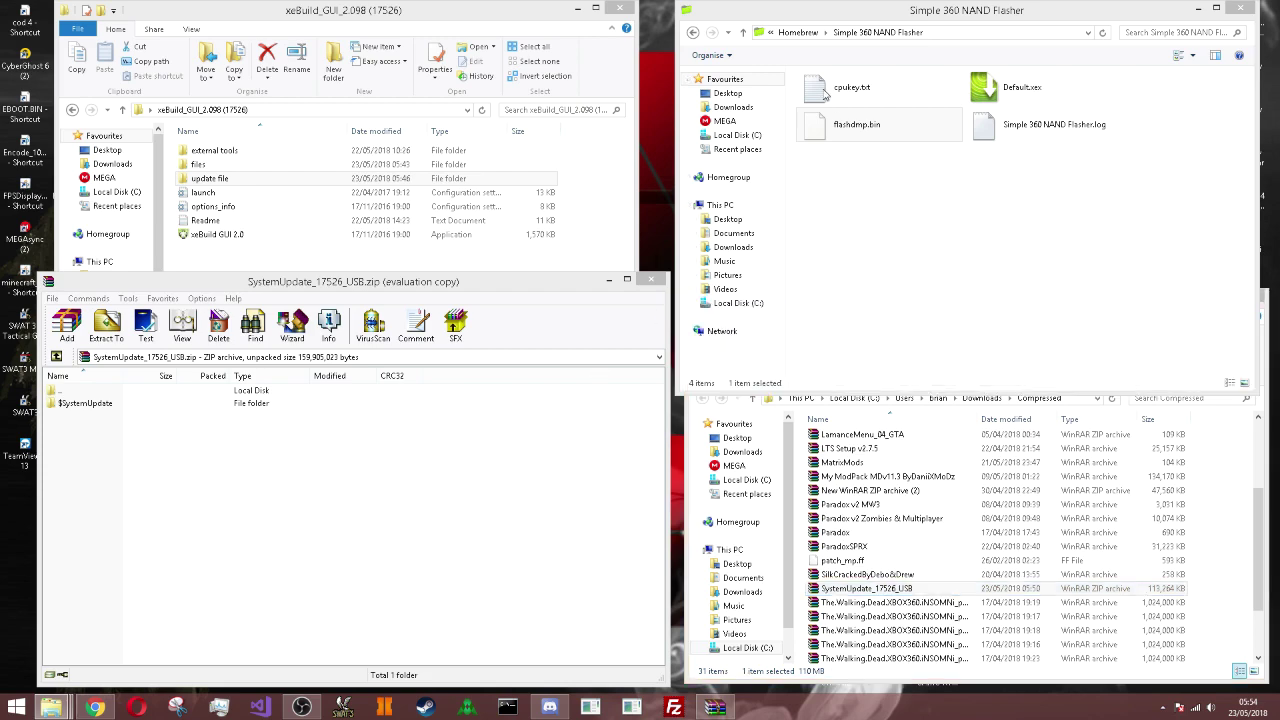
{"action": "left_click", "coordinate": [773, 34]}
{"action": "left_click", "coordinate": [773, 34]}
{"action": "left_click", "coordinate": [771, 34]}
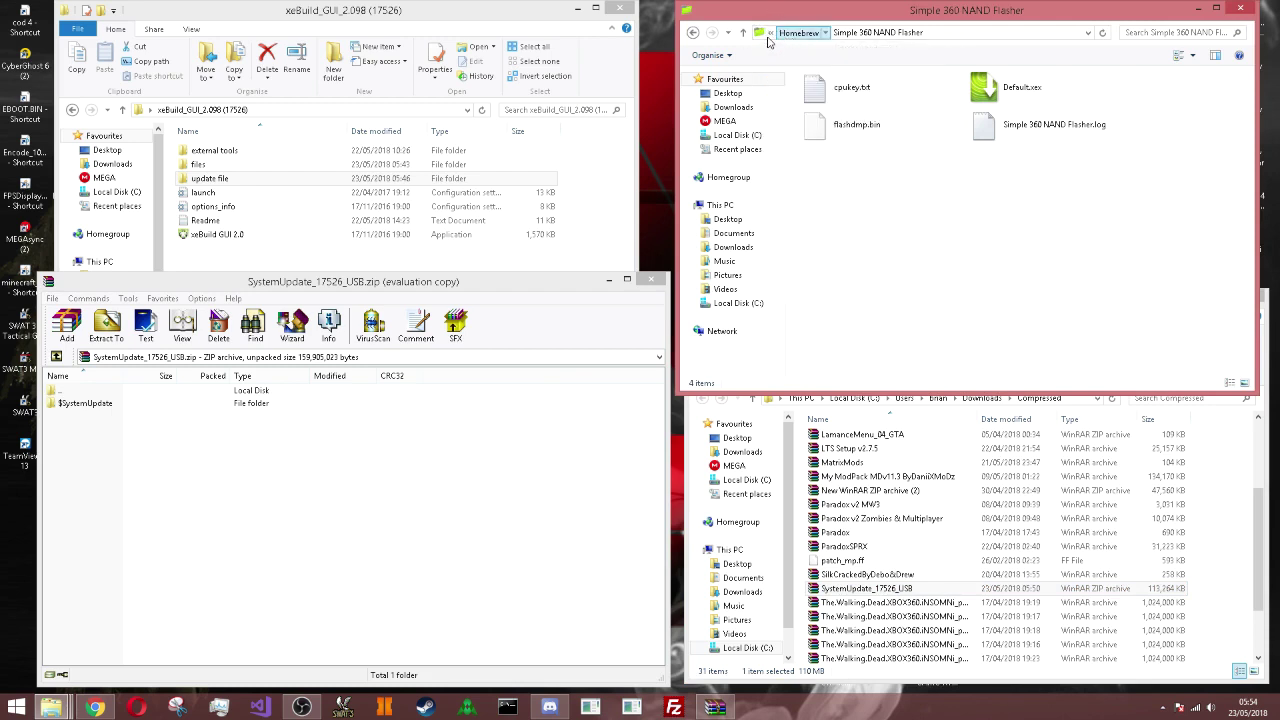
{"action": "left_click", "coordinate": [771, 34]}
{"action": "left_click", "coordinate": [1004, 110]}
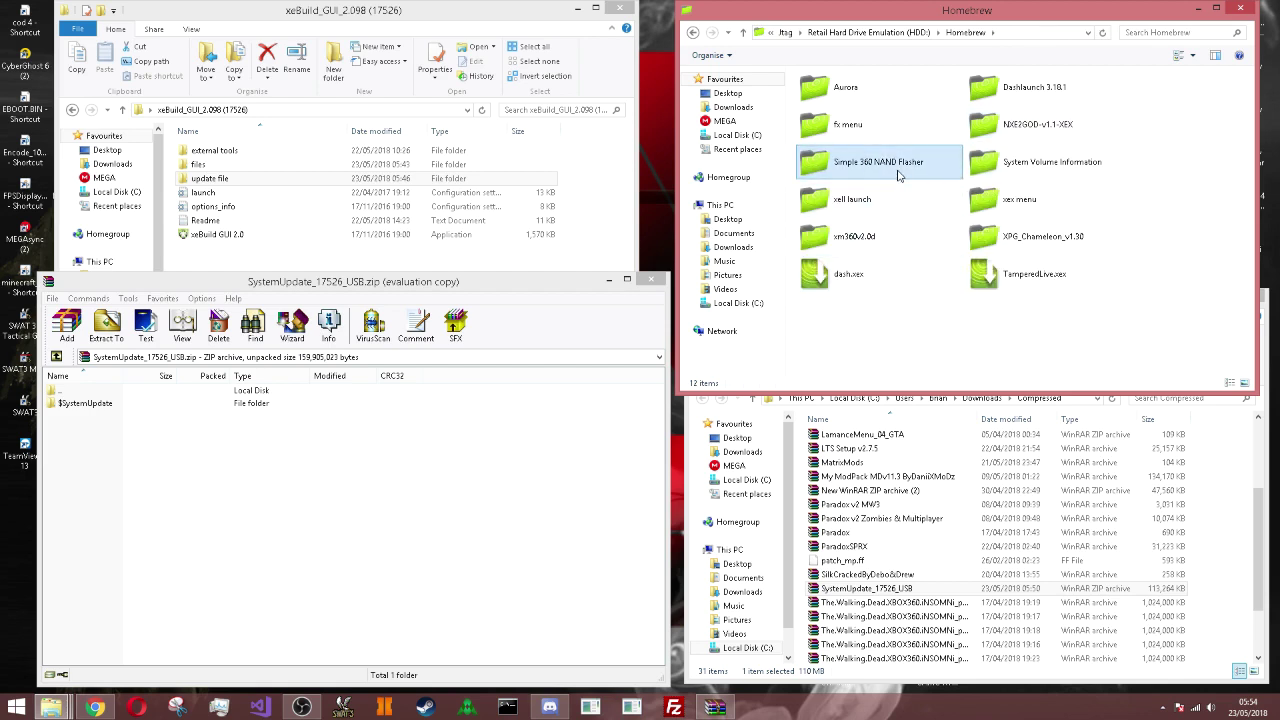
{"action": "left_click", "coordinate": [897, 168]}
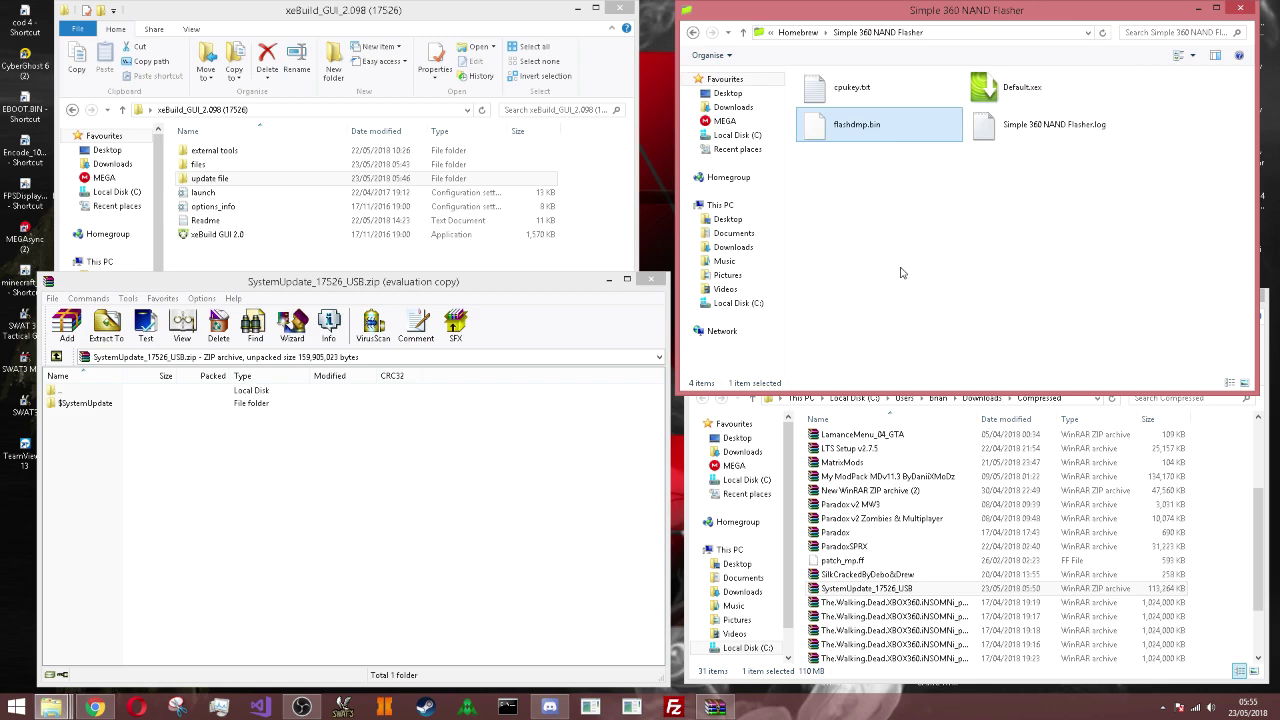
- Permanently delete the old flashdmp.bin dump from the NAND Flasher folder
{"action": "key", "text": "shift+Delete"}
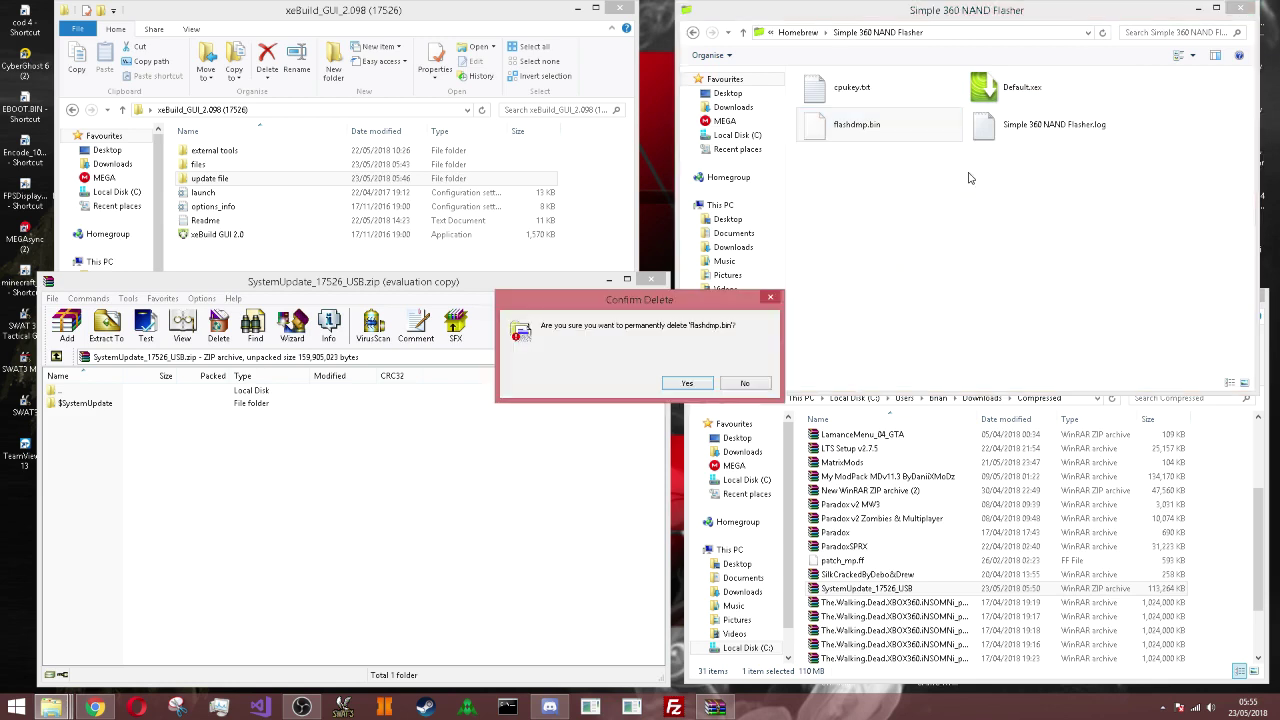
{"action": "key", "text": "Return"}
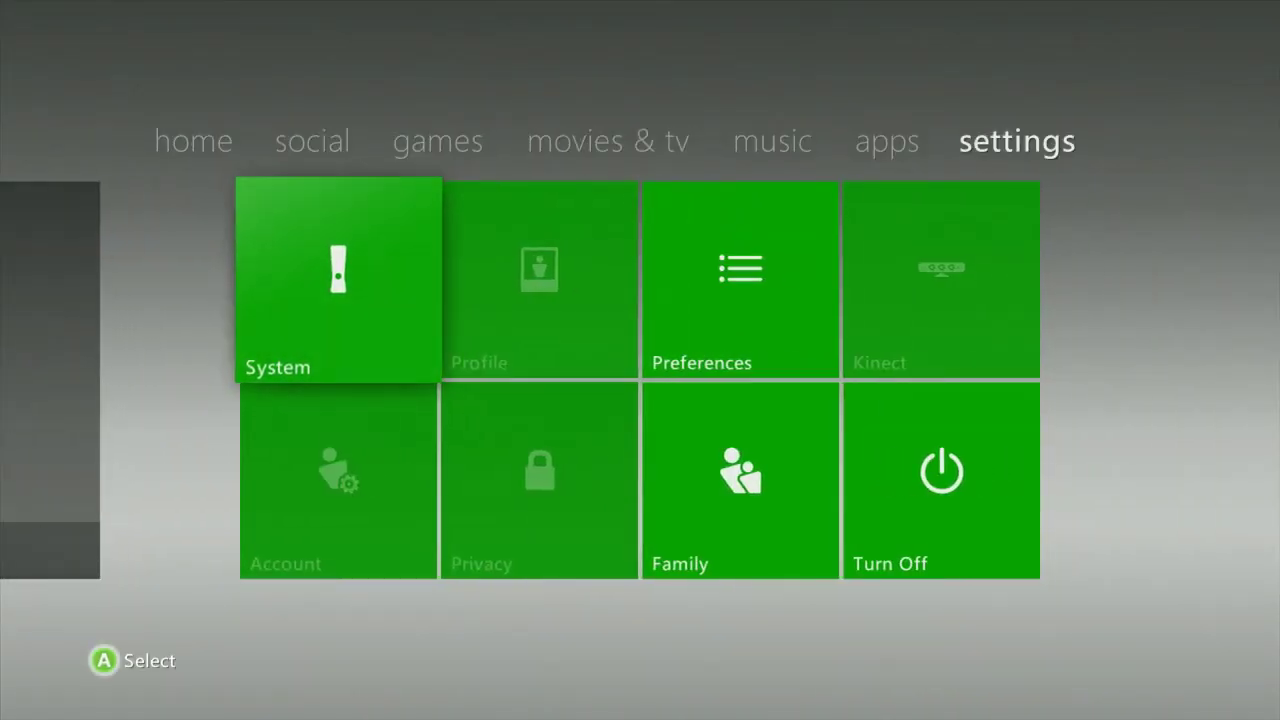
- Confirm in Console Settings System Info that the dashboard is 2.0.17511.0, then return home
{"action": "key", "text": "Return"}
{"action": "key", "text": "Down"}
{"action": "key", "text": "Up"}
{"action": "key", "text": "Return"}
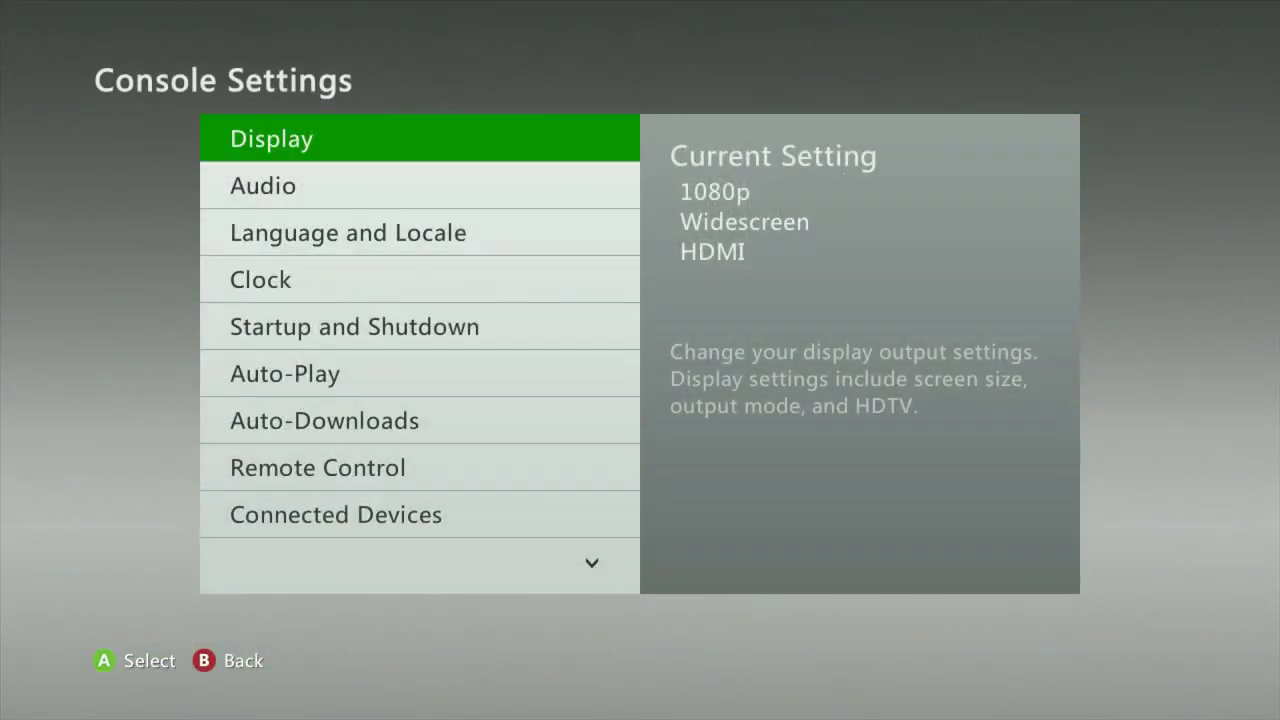
{"action": "key", "text": "Up"}
{"action": "key", "text": "Up"}
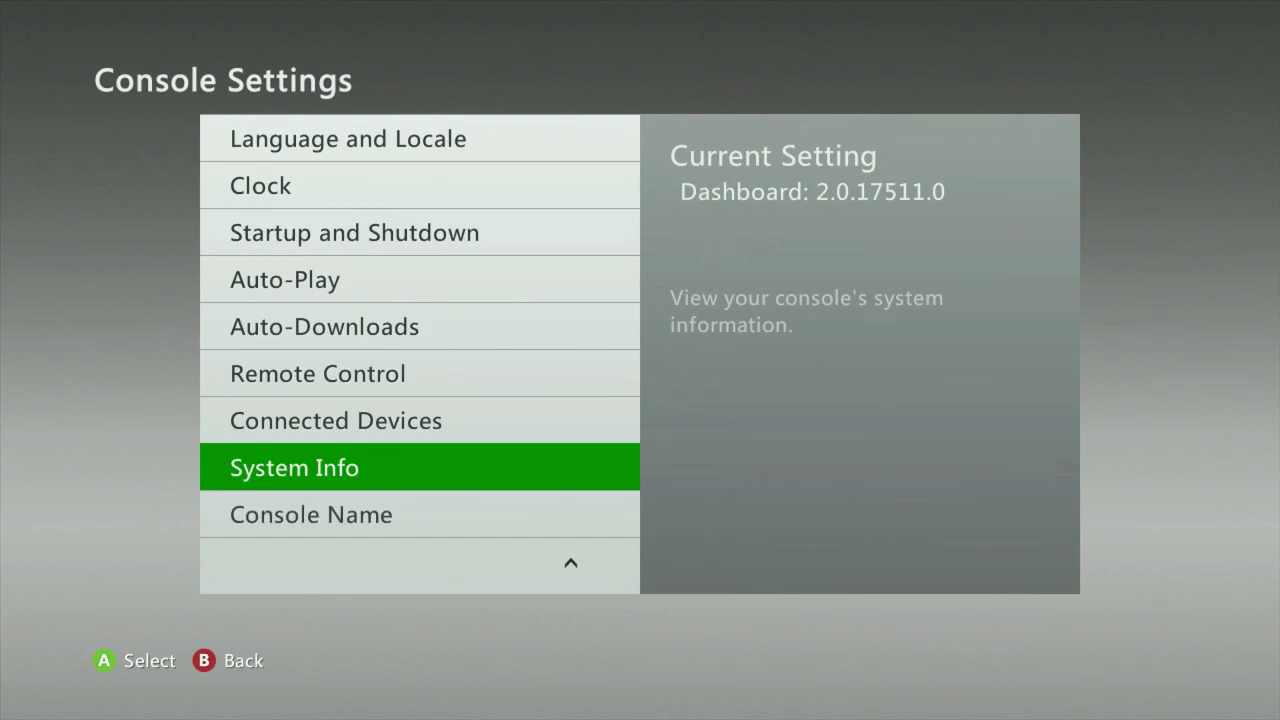
{"action": "key", "text": "Escape"}
{"action": "key", "text": "Escape"}
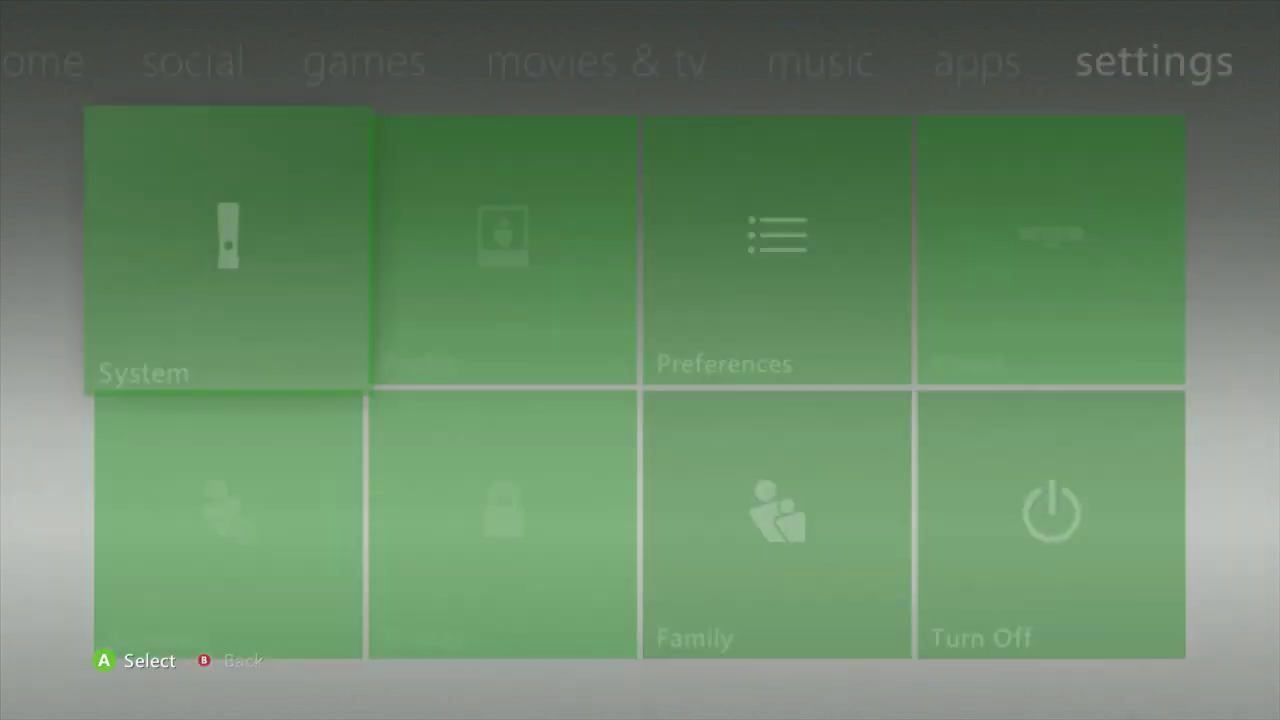
{"action": "key", "text": "Left"}
{"action": "key", "text": "Left"}
{"action": "key", "text": "Left"}
{"action": "key", "text": "Left"}
{"action": "key", "text": "Left"}
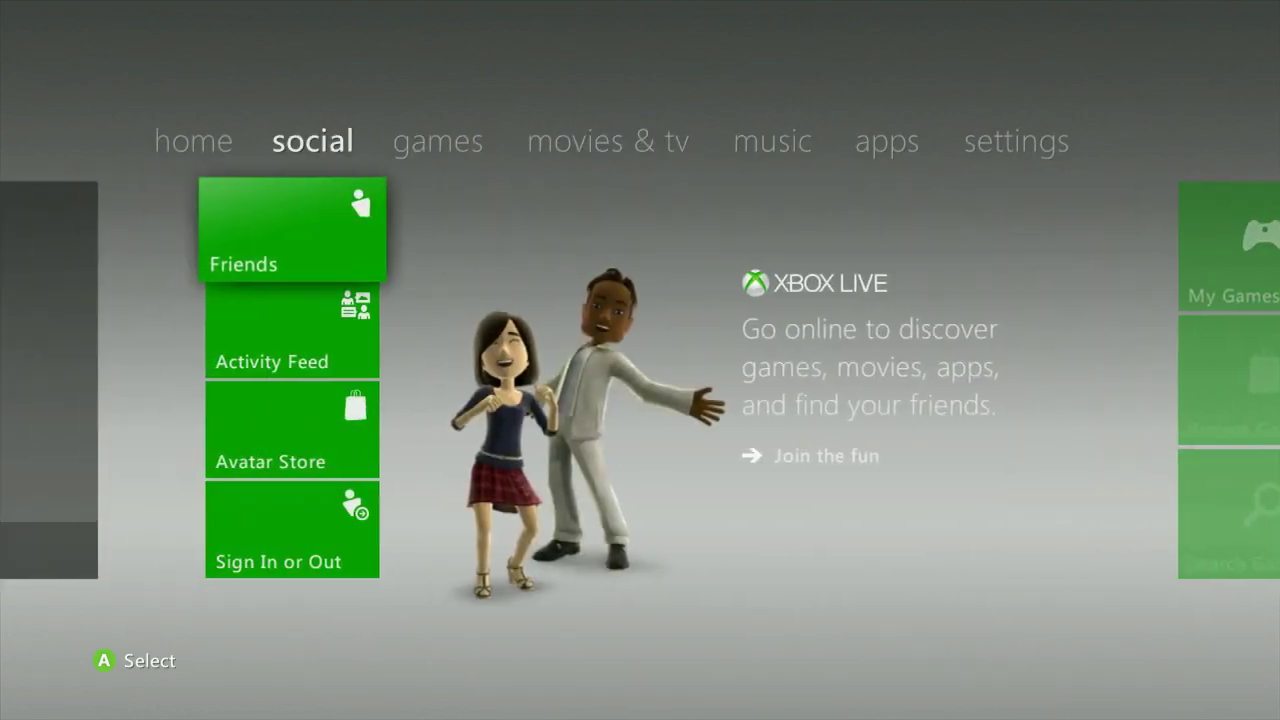
{"action": "key", "text": "Left"}
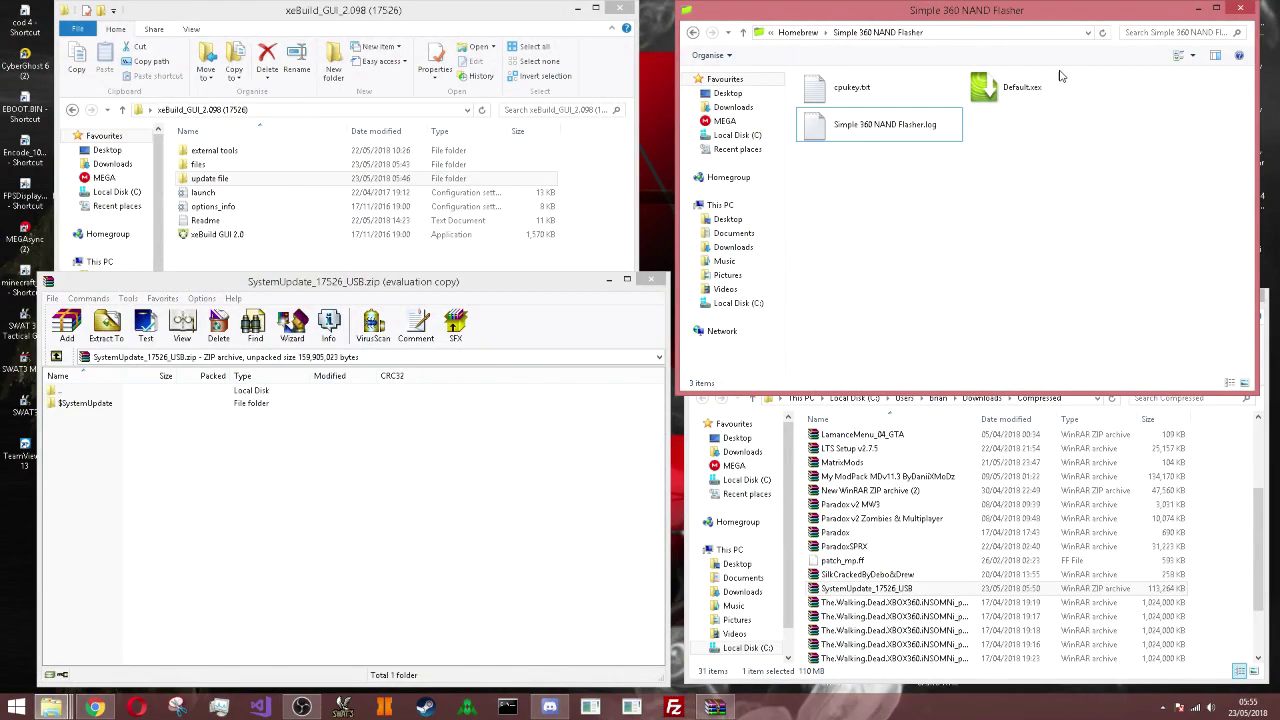
- Run the NAND Flasher's Default.xex and dump the NAND with Rawdump v1
{"action": "left_click", "coordinate": [1044, 88]}
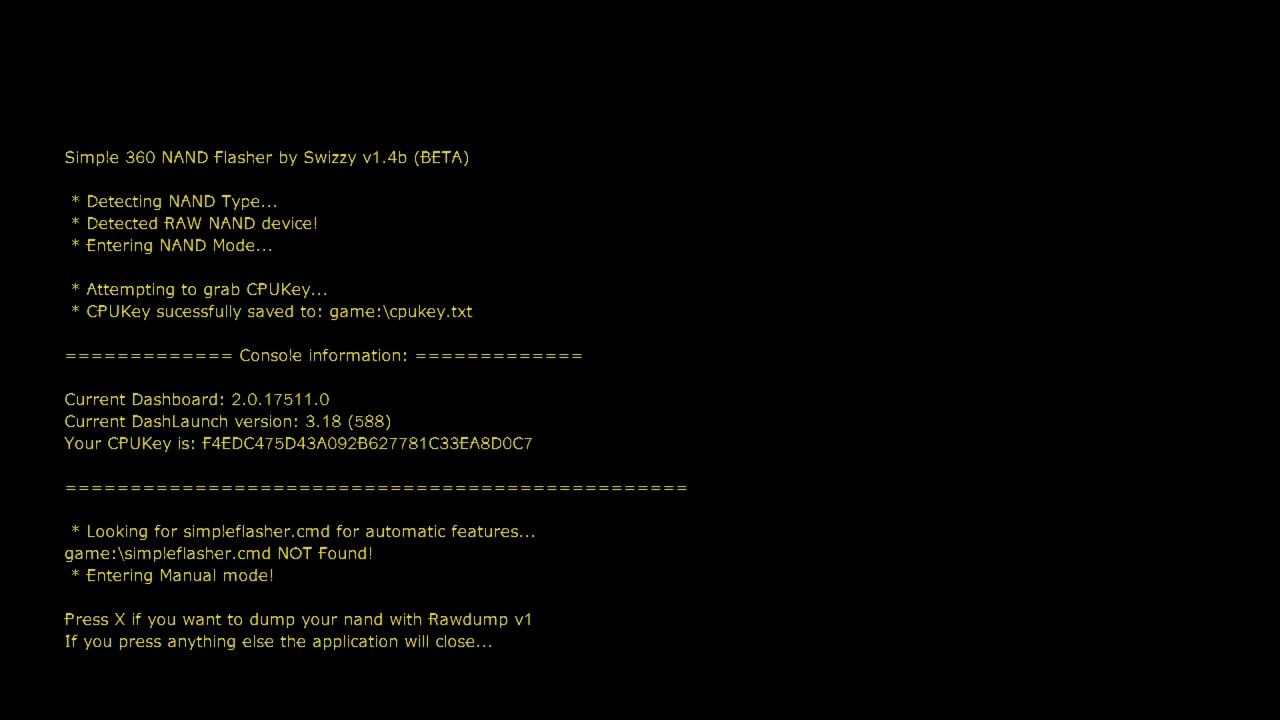
{"action": "key", "text": "x"}
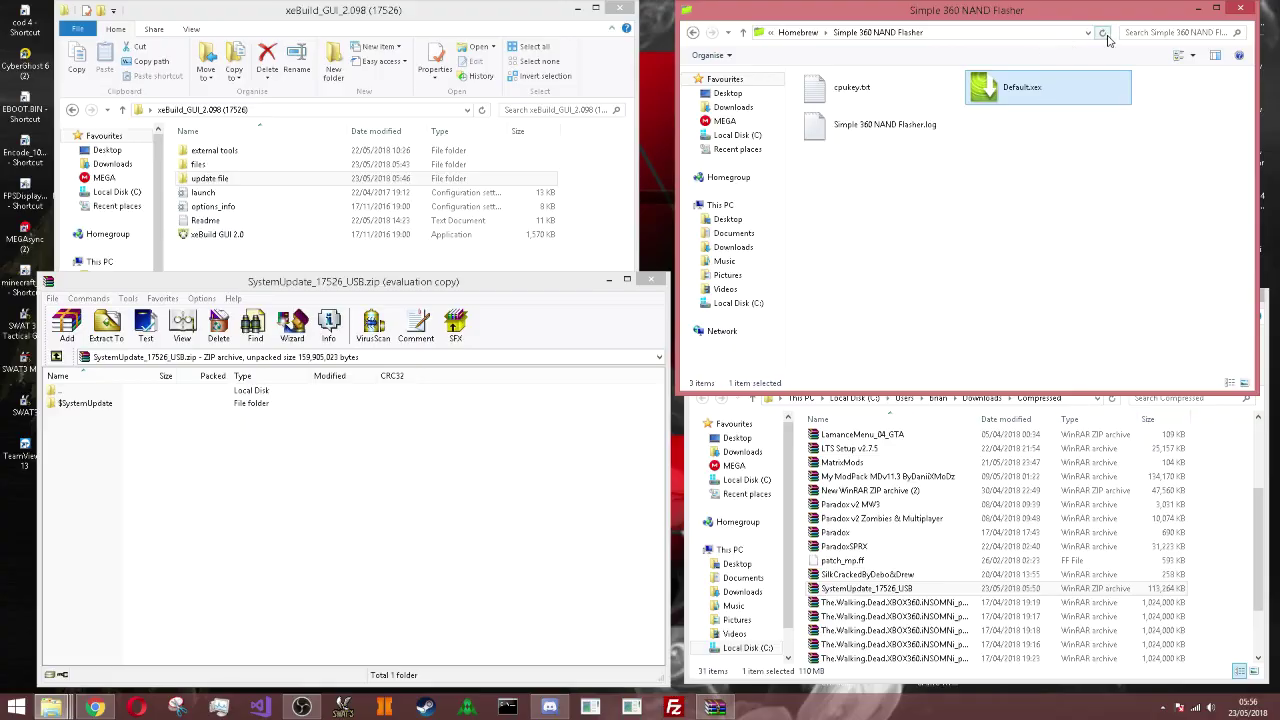
- Refresh the NAND Flasher folder and delete the old flashdmp.bin from xeBuild's update file folder
{"action": "left_click", "coordinate": [1104, 34]}
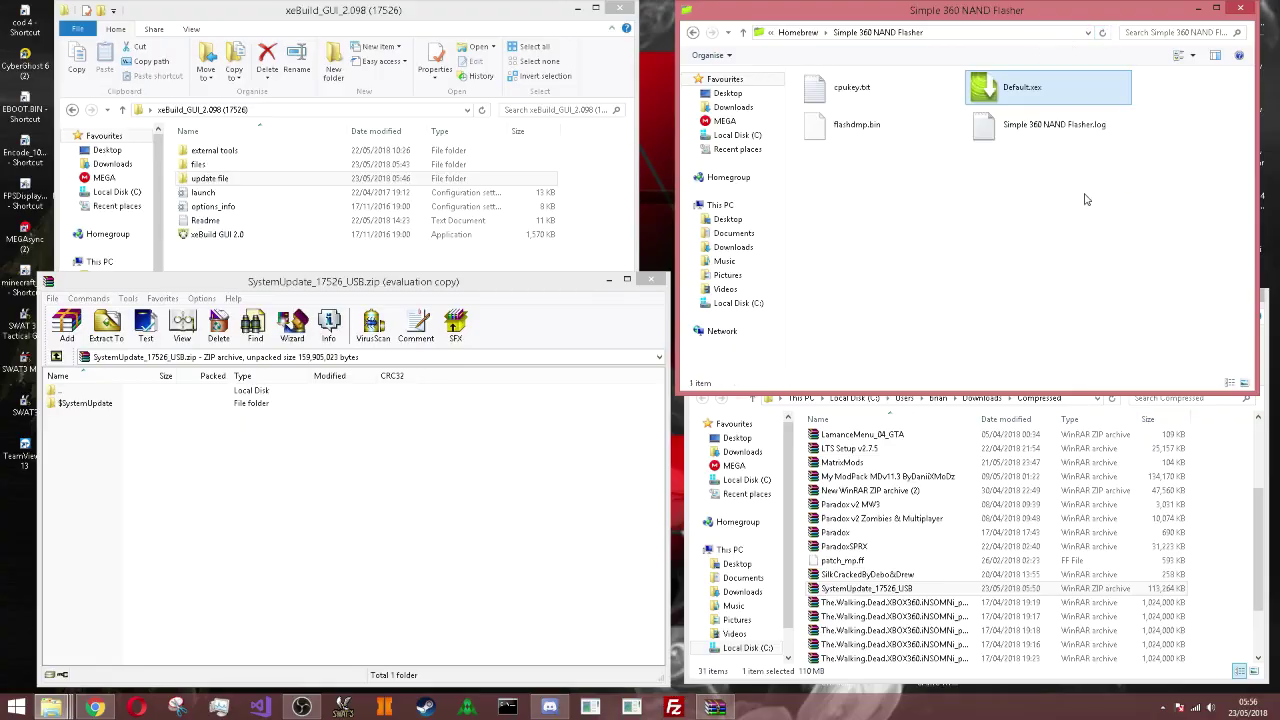
{"action": "left_click", "coordinate": [832, 132]}
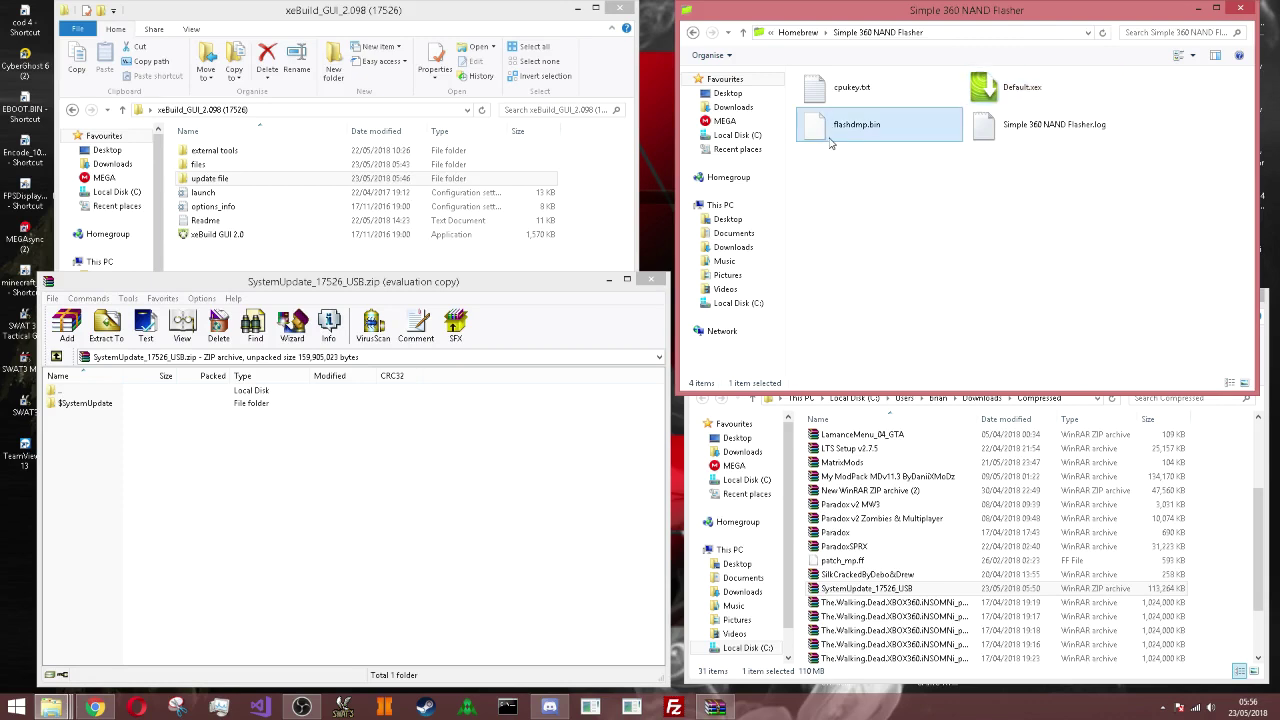
{"action": "double_click", "coordinate": [357, 180]}
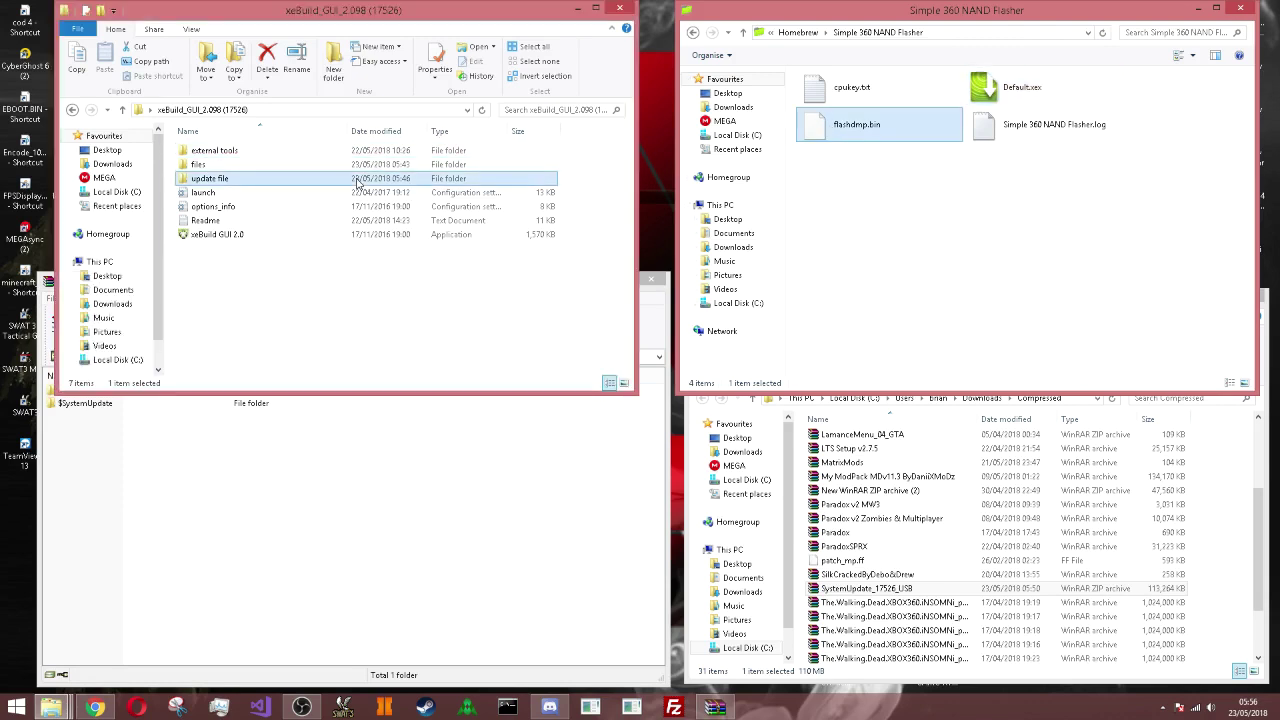
{"action": "left_click", "coordinate": [420, 160]}
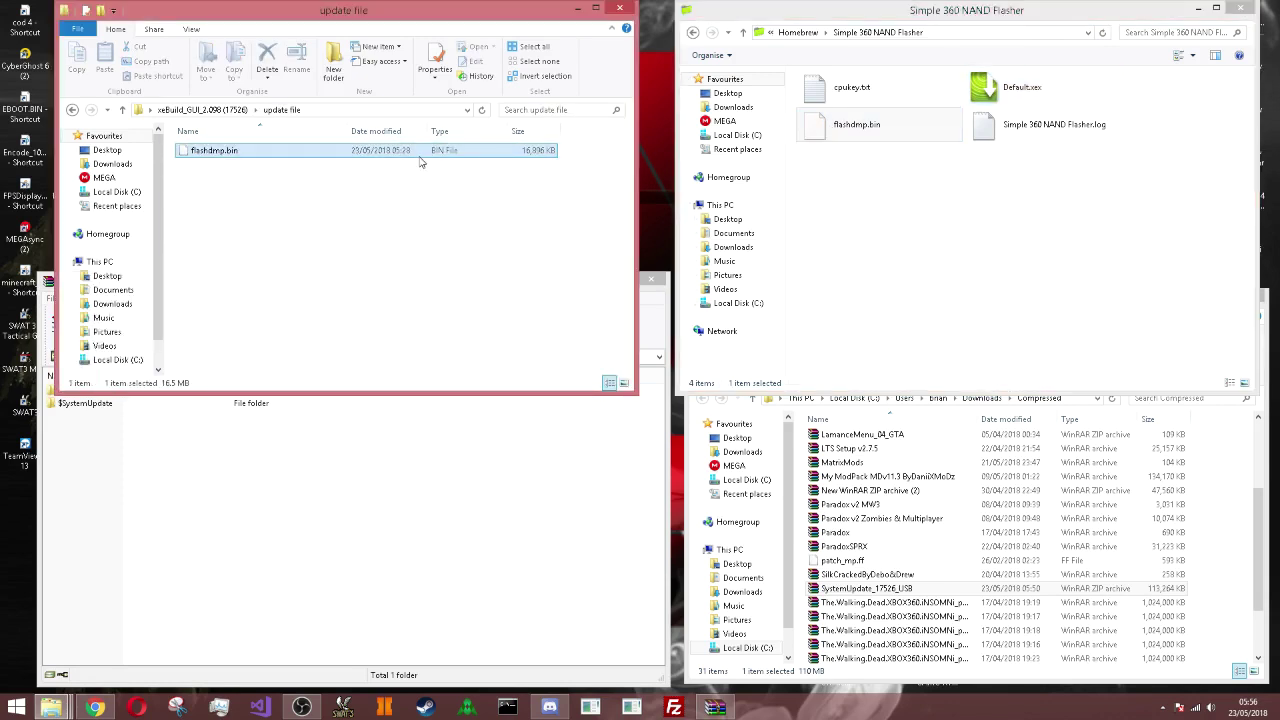
{"action": "key", "text": "Delete"}
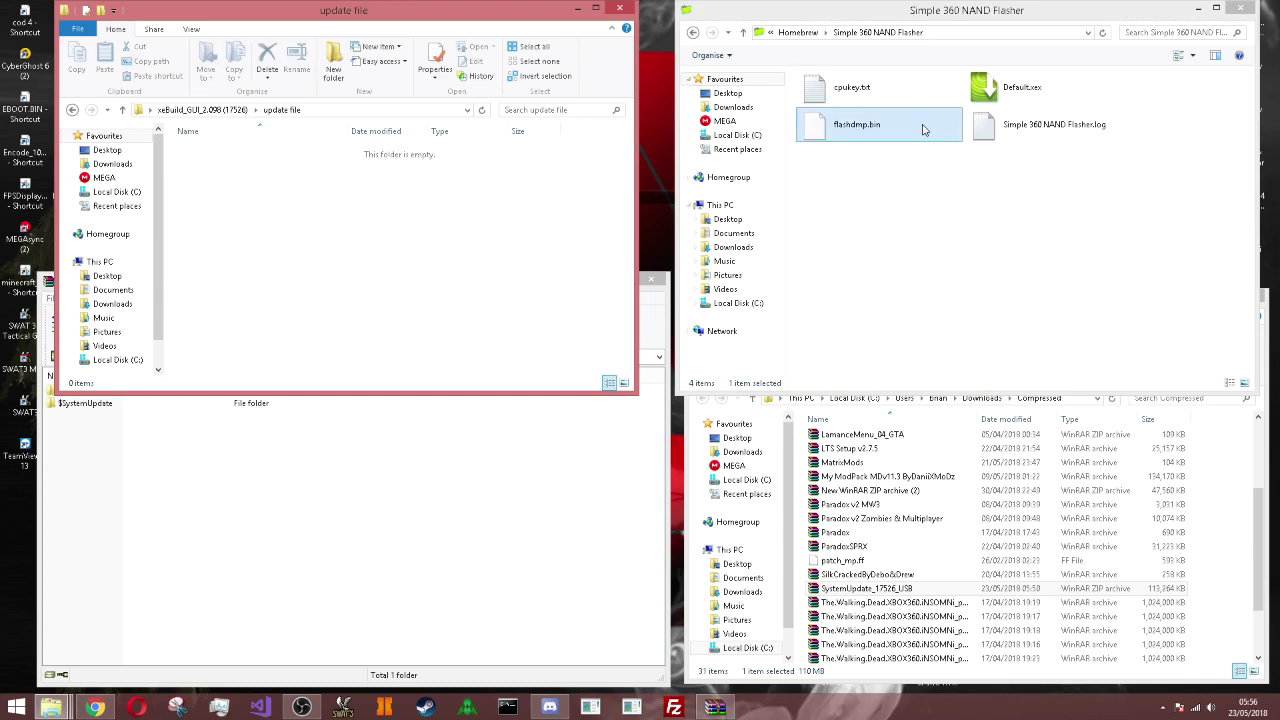
- Copy the new 16,896 KB flashdmp.bin into the empty update file folder
{"action": "left_click", "coordinate": [195, 110]}
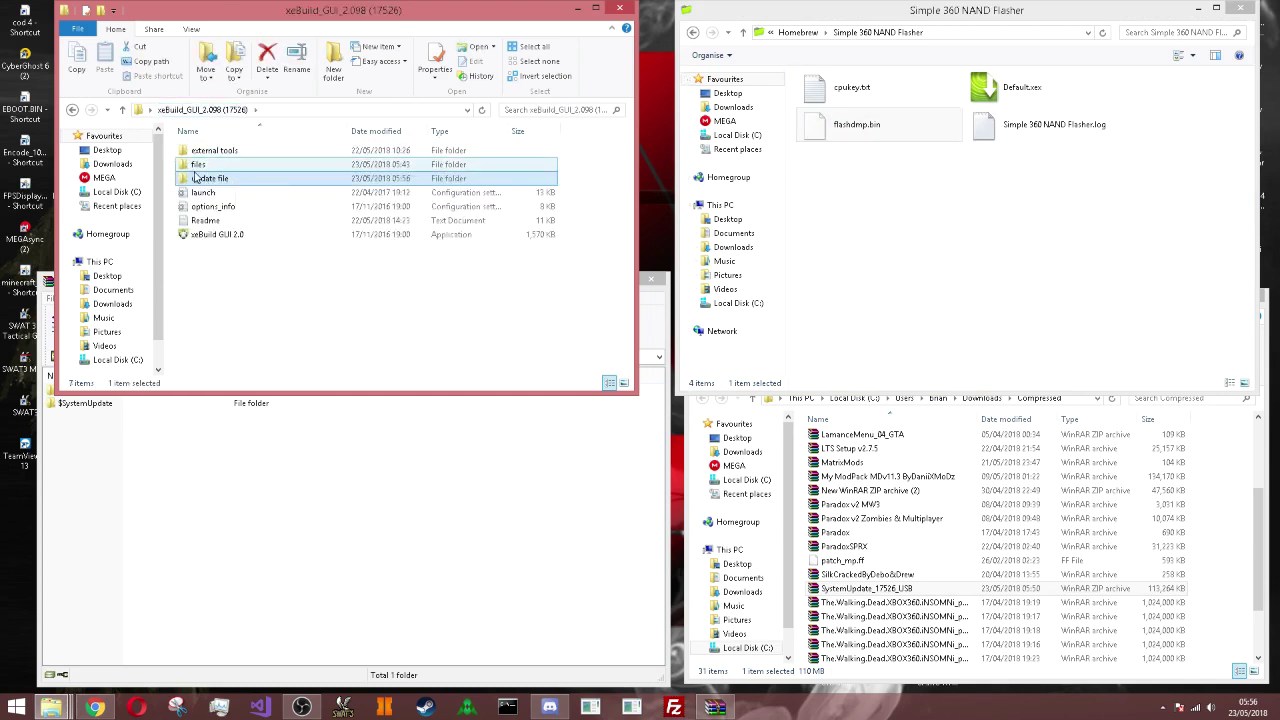
{"action": "double_click", "coordinate": [204, 183]}
{"action": "left_click", "coordinate": [849, 131]}
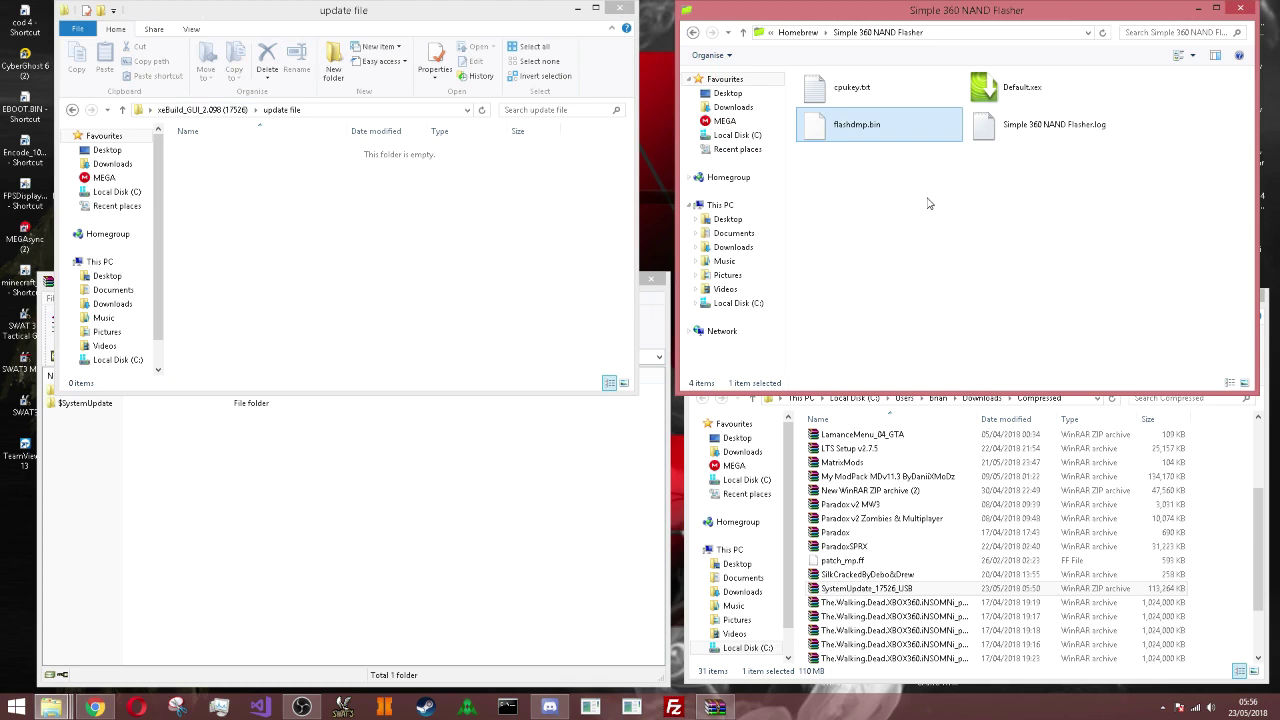
{"action": "left_click", "coordinate": [211, 111]}
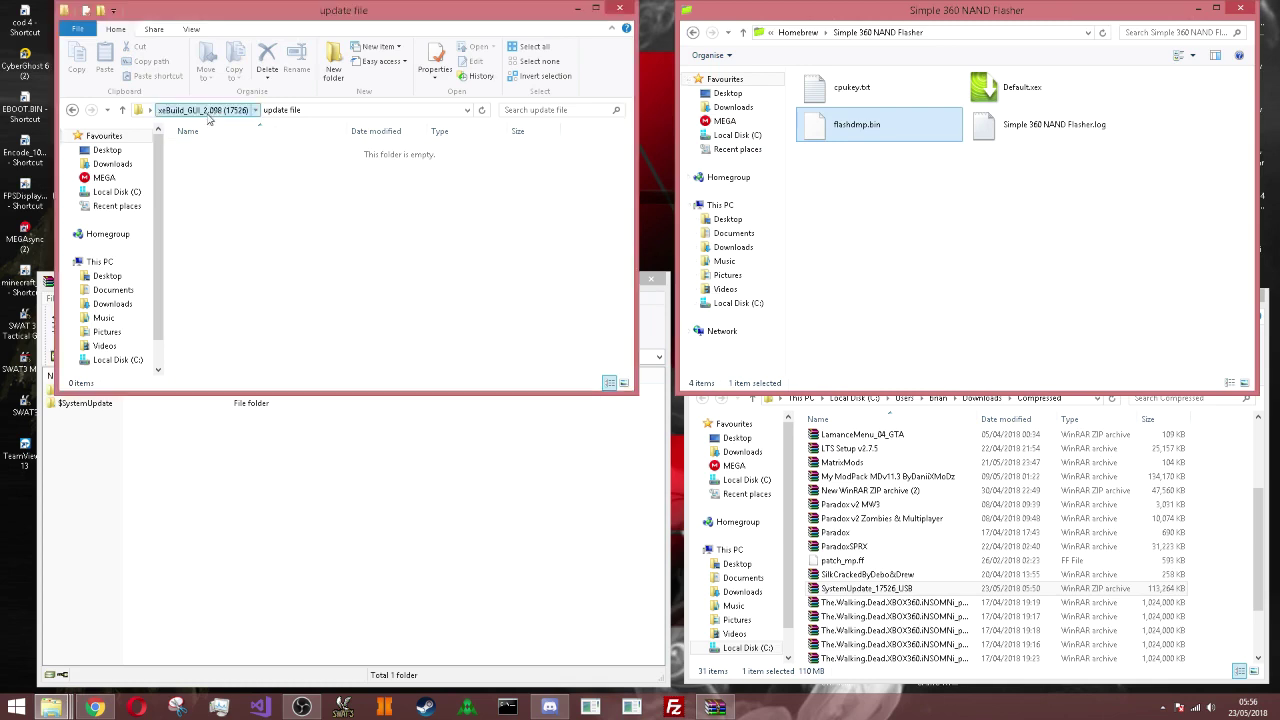
{"action": "double_click", "coordinate": [263, 179]}
{"action": "left_click_drag", "start_coordinate": [857, 130], "coordinate": [363, 242]}
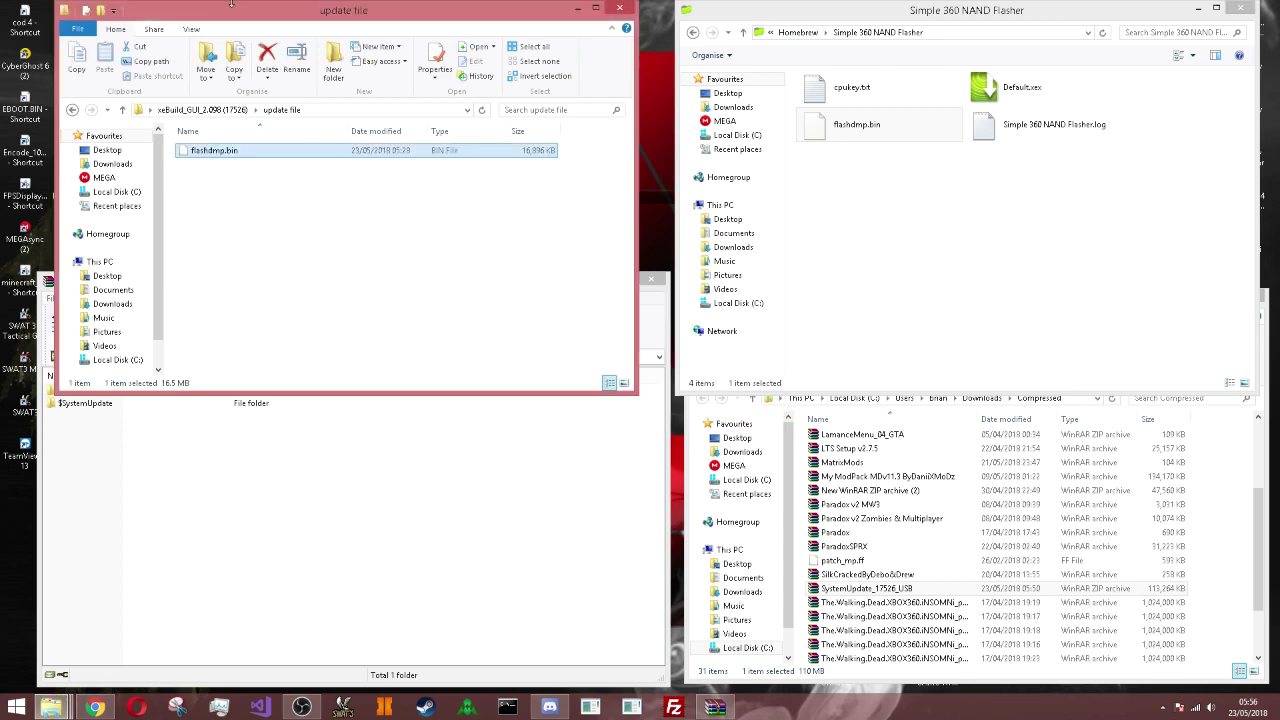
- Launch xeBuild GUI 2.0 from the xeBuild_GUI_2.098 (17526) folder
{"action": "left_click", "coordinate": [220, 110]}
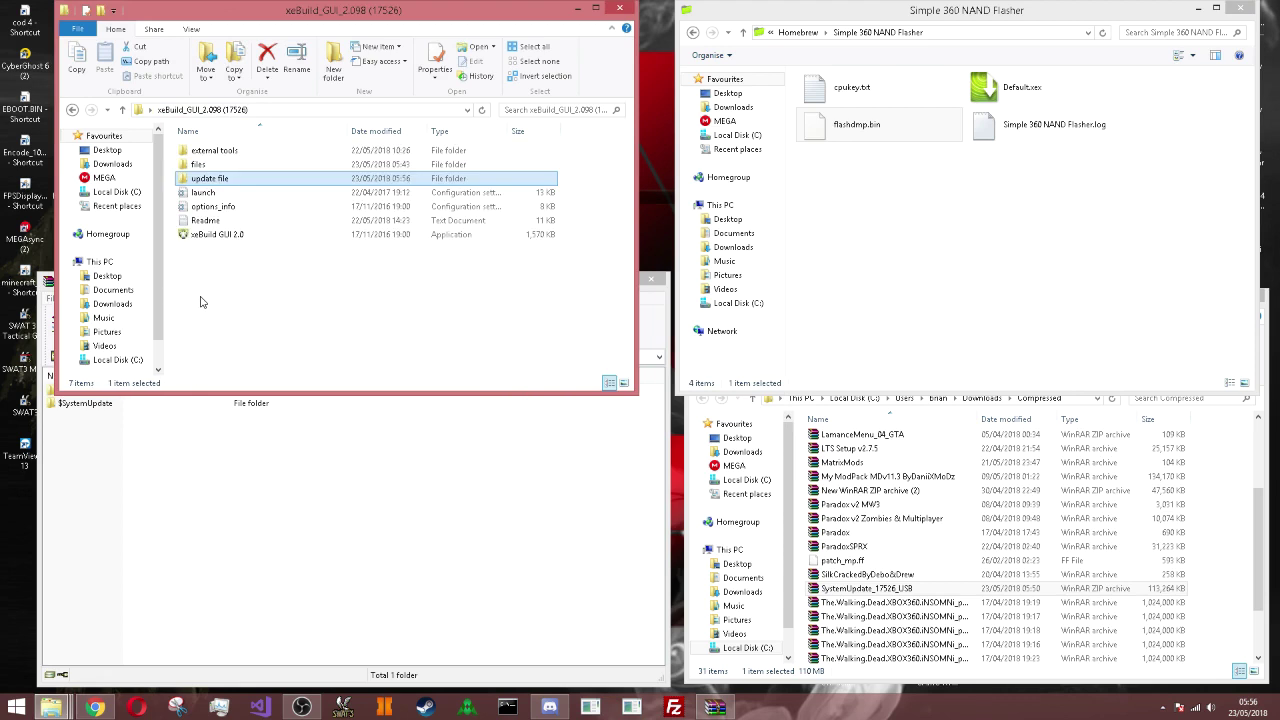
{"action": "left_click", "coordinate": [220, 236]}
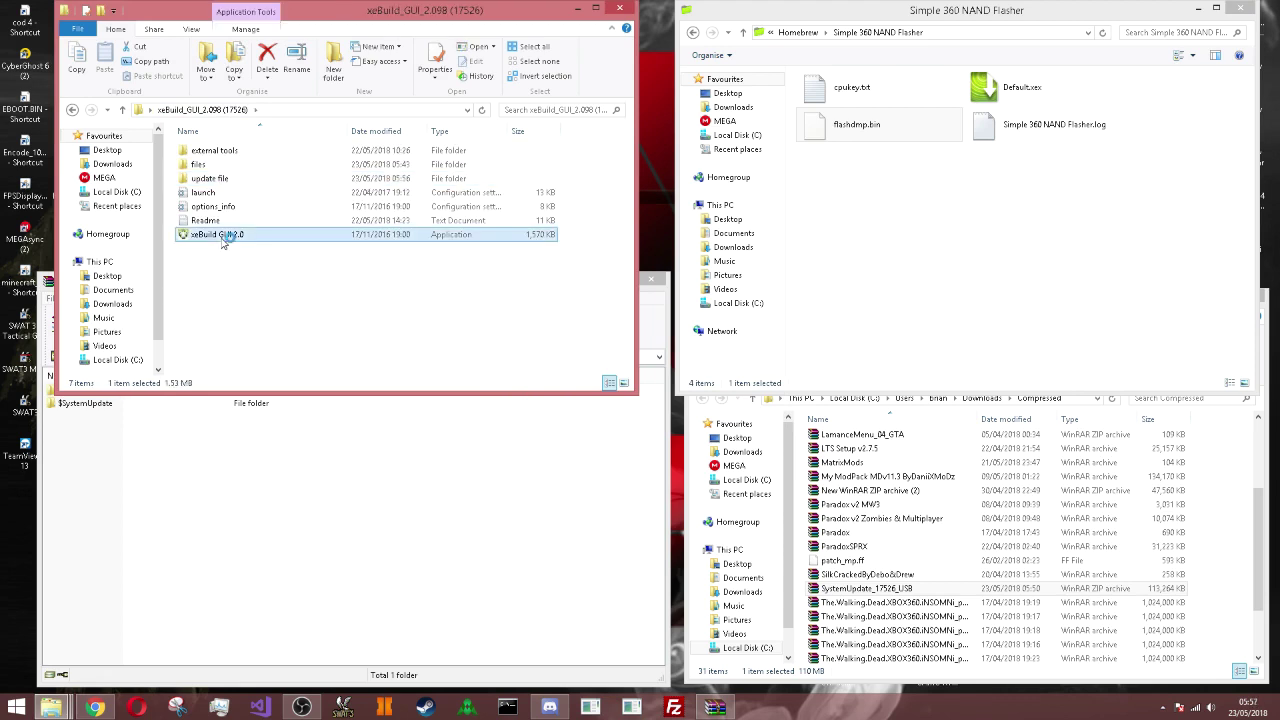
{"action": "double_click", "coordinate": [222, 238]}
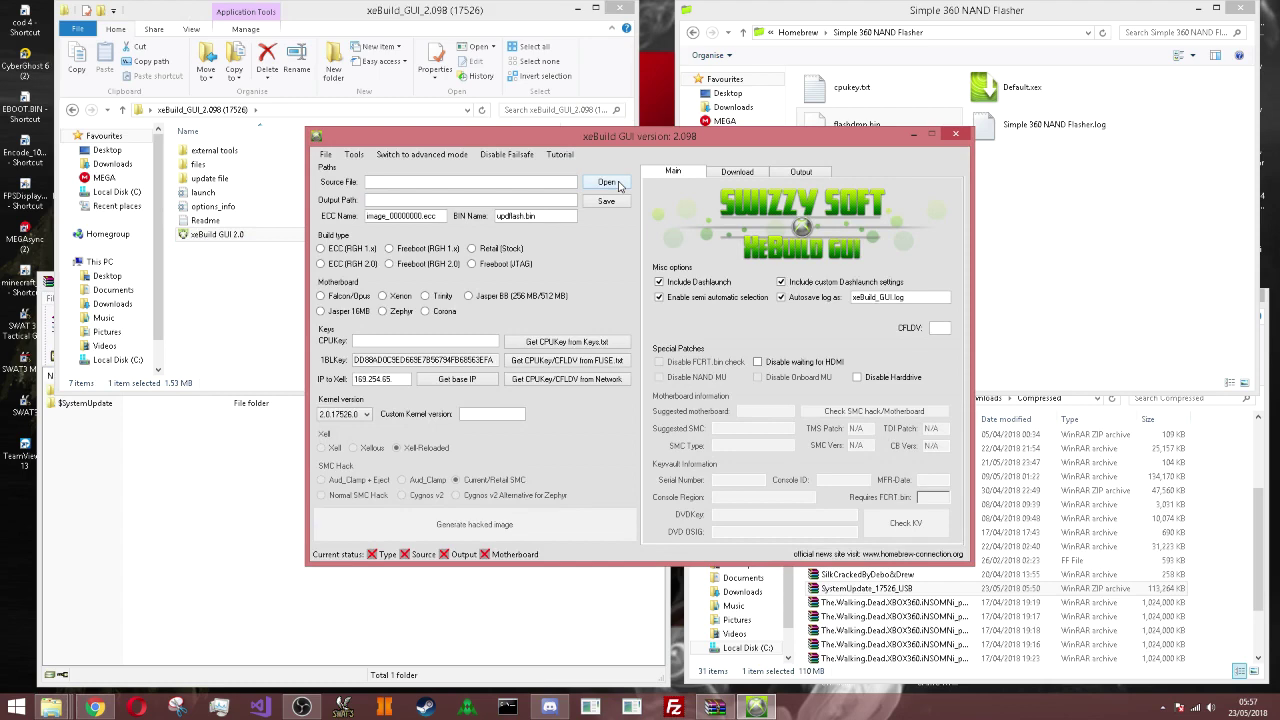
- Load update file\flashdmp.bin as the Source File, detected as Jasper 16MB Freeboot
{"action": "left_click", "coordinate": [607, 182]}
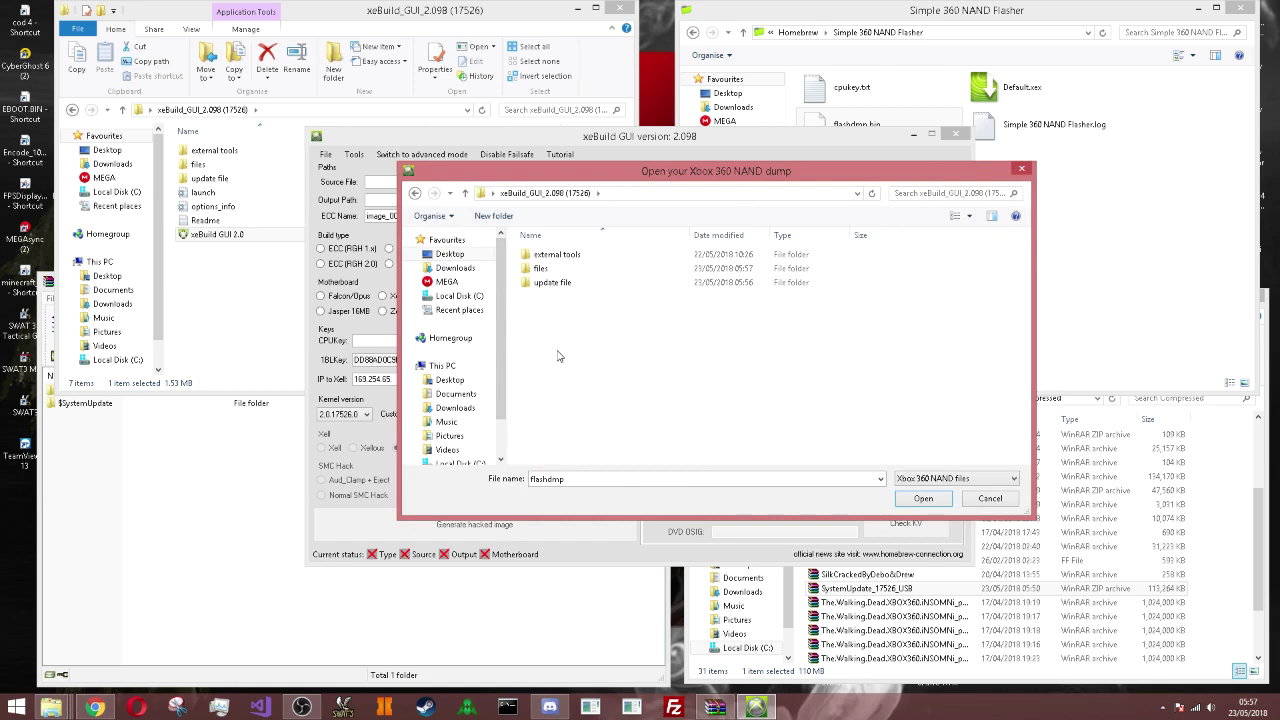
{"action": "left_click", "coordinate": [866, 124]}
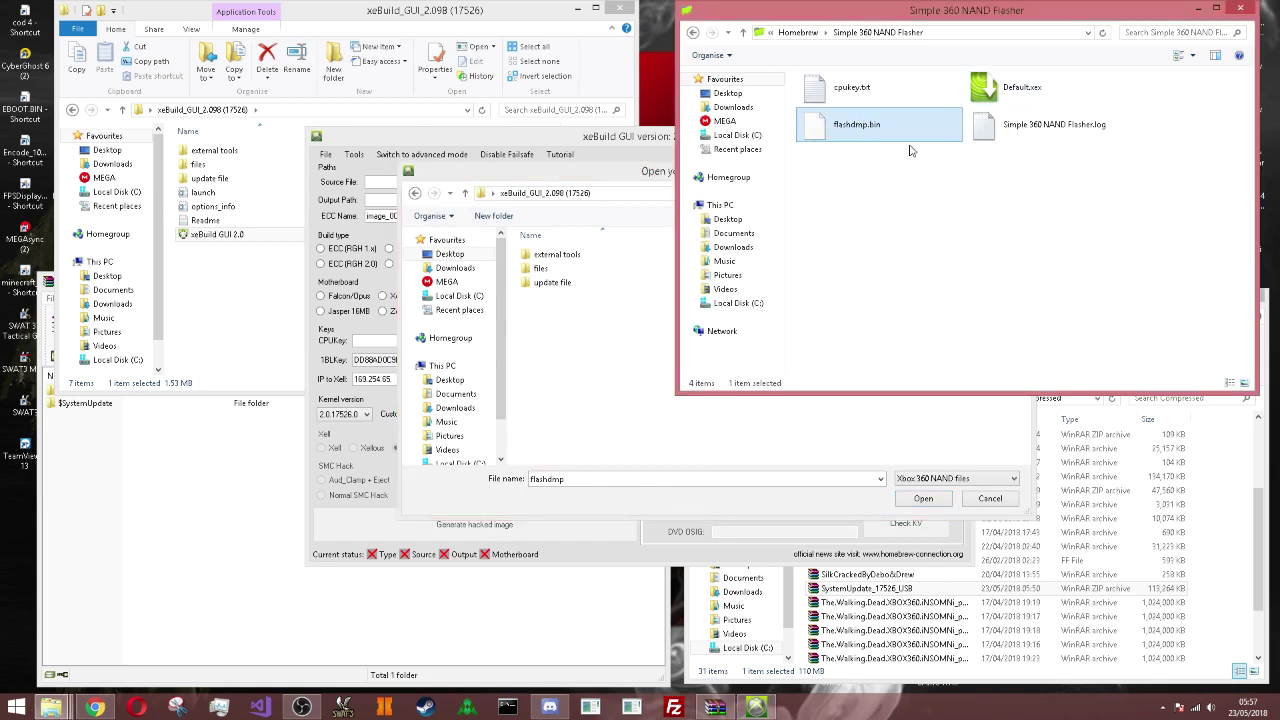
{"action": "left_click", "coordinate": [560, 412]}
{"action": "double_click", "coordinate": [553, 283]}
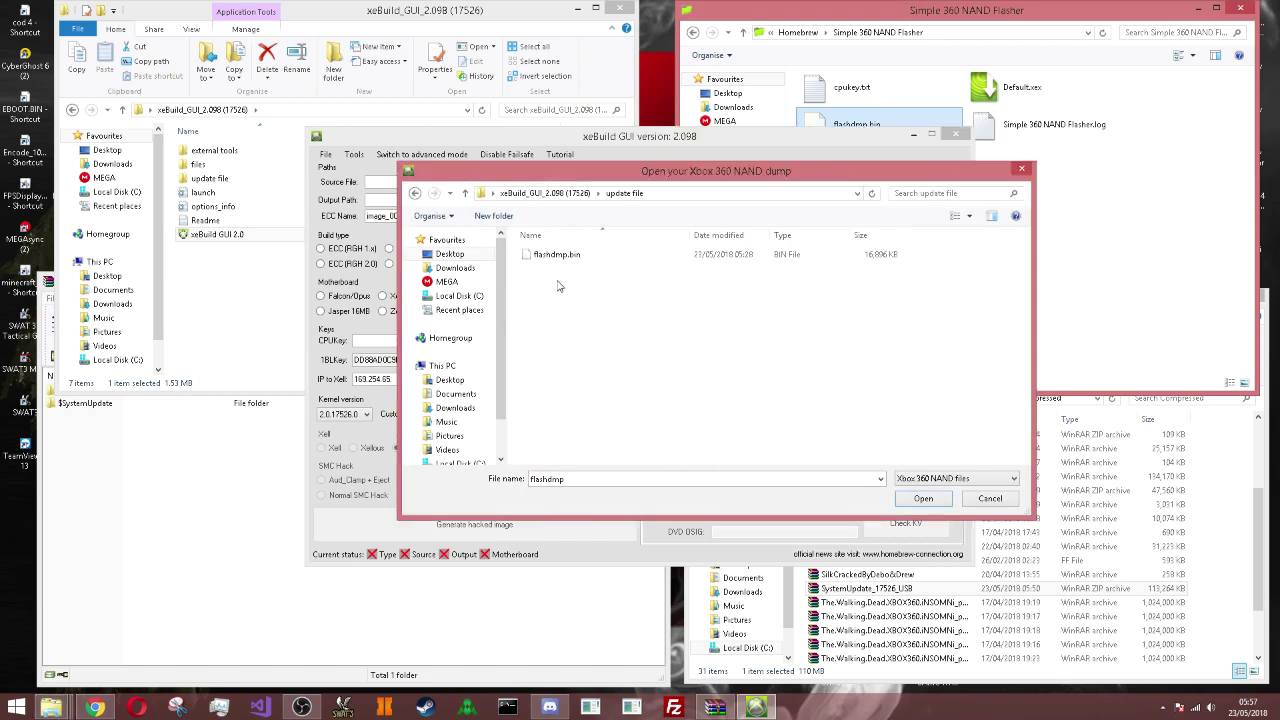
{"action": "double_click", "coordinate": [580, 256]}
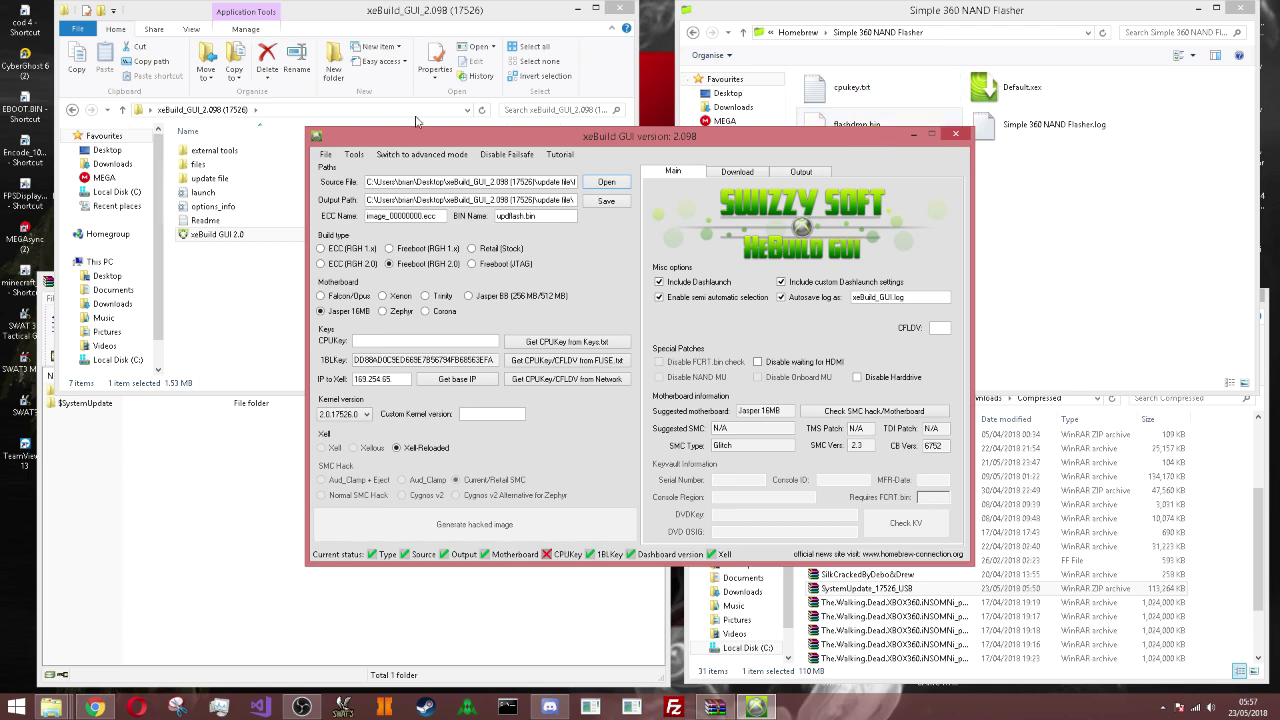
- Copy cpukey.txt from the NAND Flasher window into the xeBuild_GUI_2.098 (17526) folder
{"action": "left_click", "coordinate": [570, 10]}
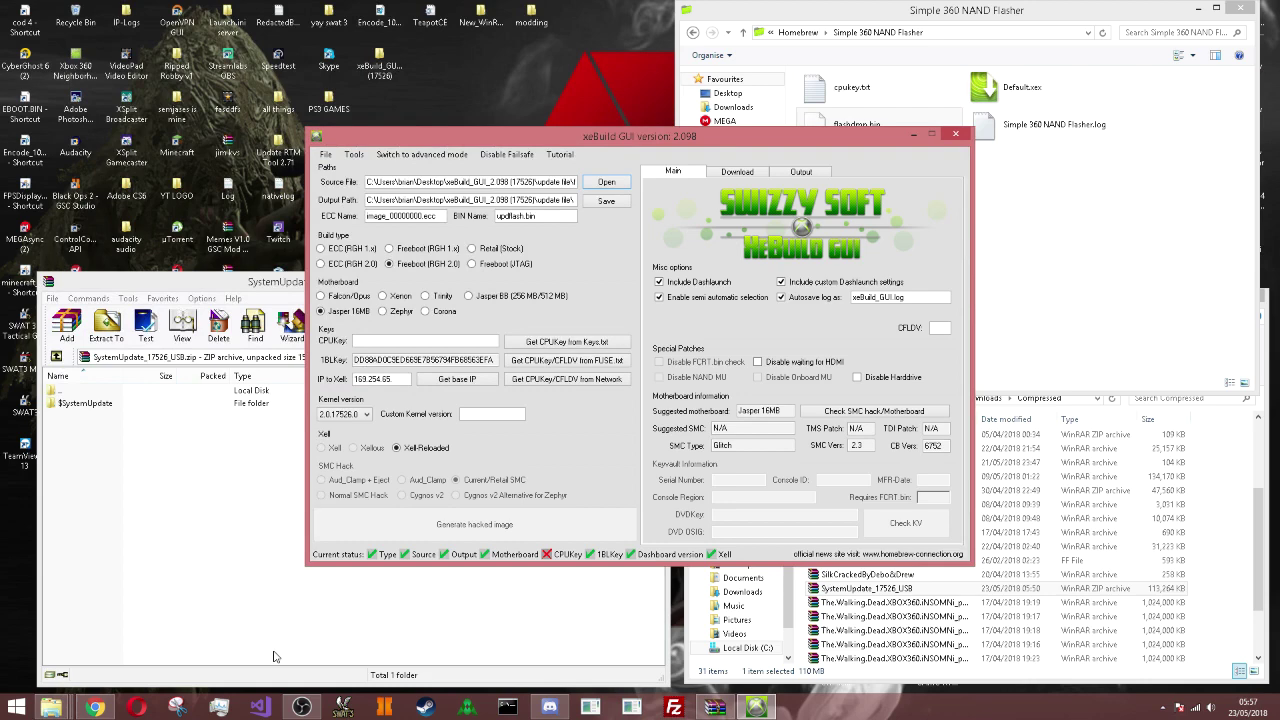
{"action": "mouse_move", "coordinate": [48, 706]}
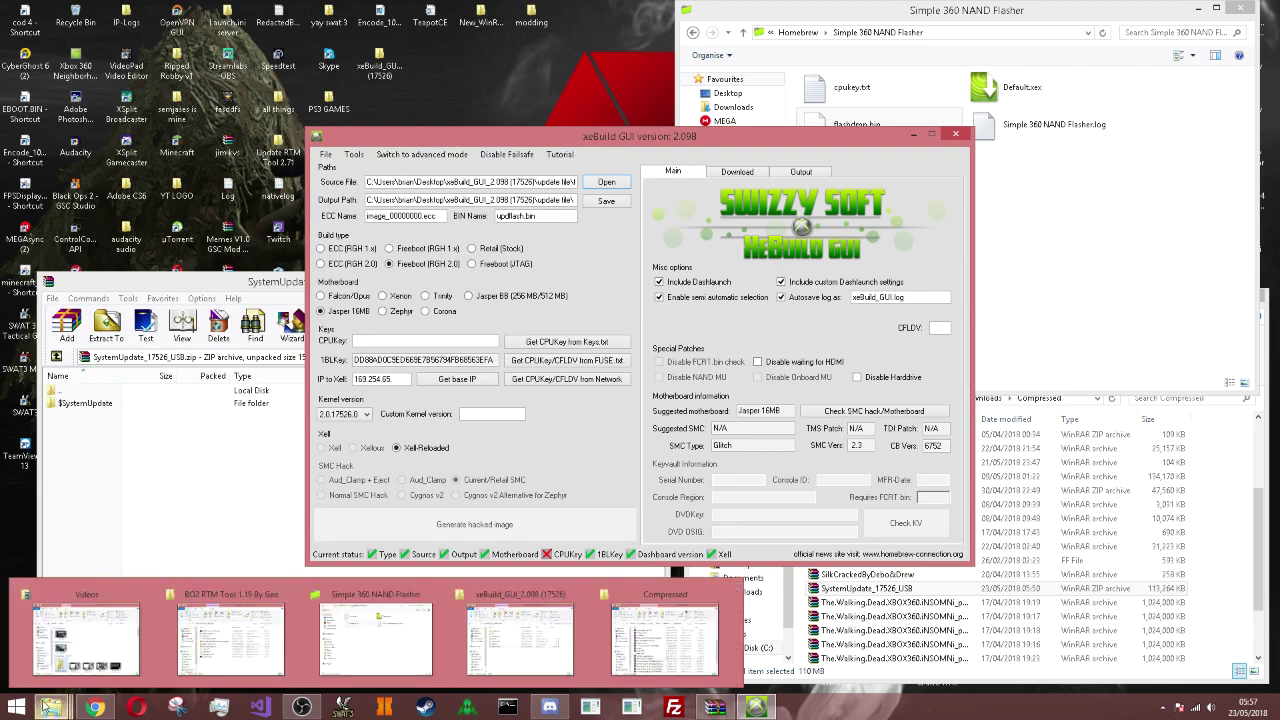
{"action": "left_click", "coordinate": [485, 625]}
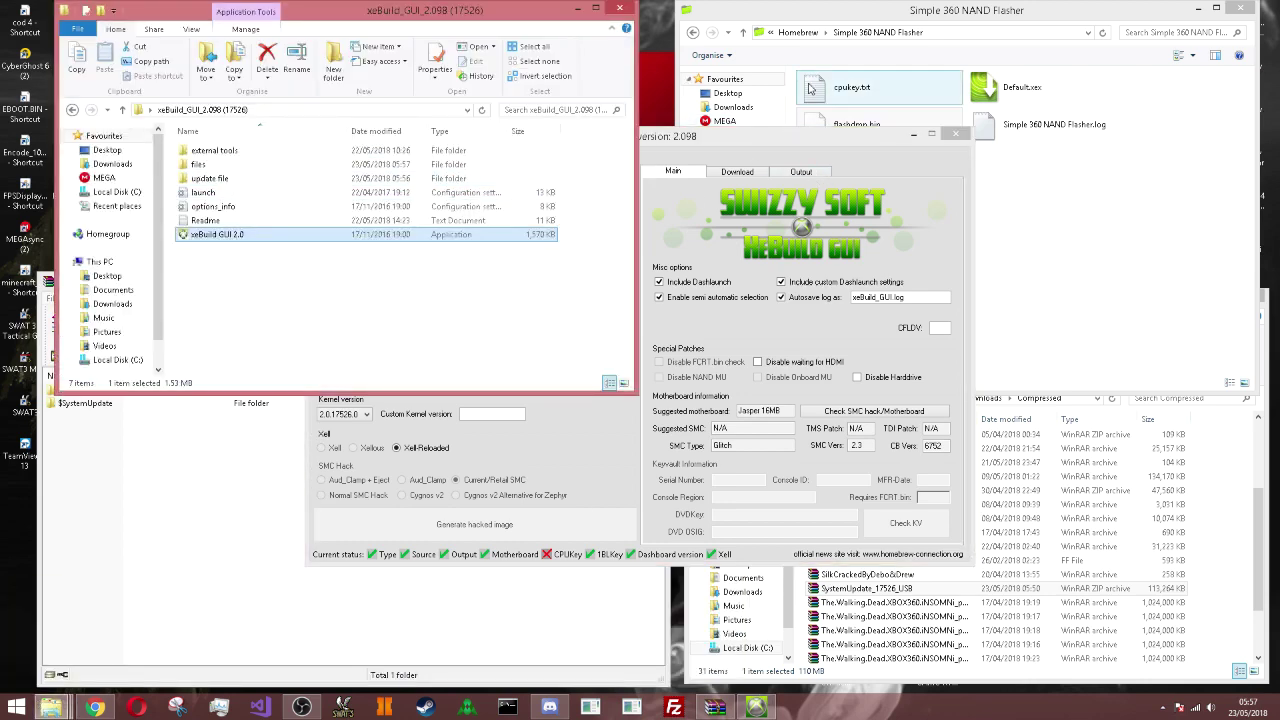
{"action": "left_click", "coordinate": [838, 90]}
{"action": "left_click_drag", "start_coordinate": [880, 87], "coordinate": [340, 282]}
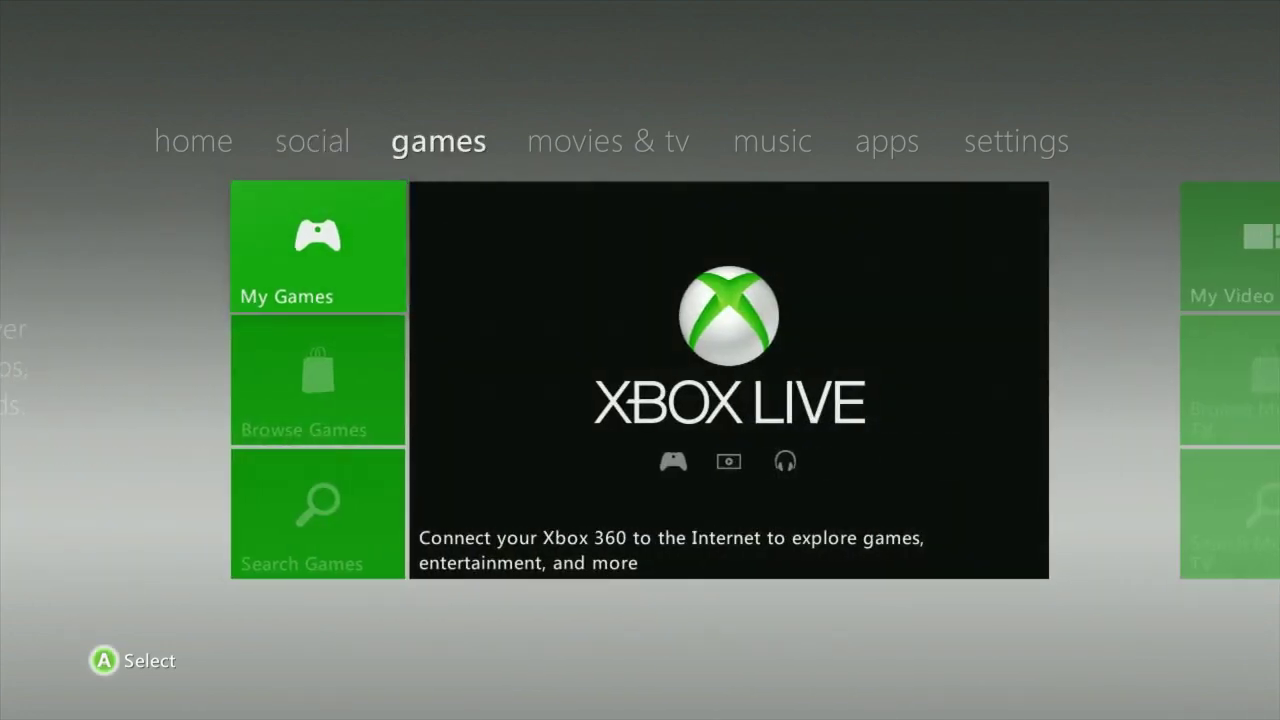
- Launch DashLaunch 3.18 from Hdd1:\Dashlaunch 3.18.1 via XeXMenu 1.2 and open System Info
{"action": "key", "text": "Return"}
{"action": "key", "text": "Right"}
{"action": "key", "text": "Right"}
{"action": "key", "text": "Right"}
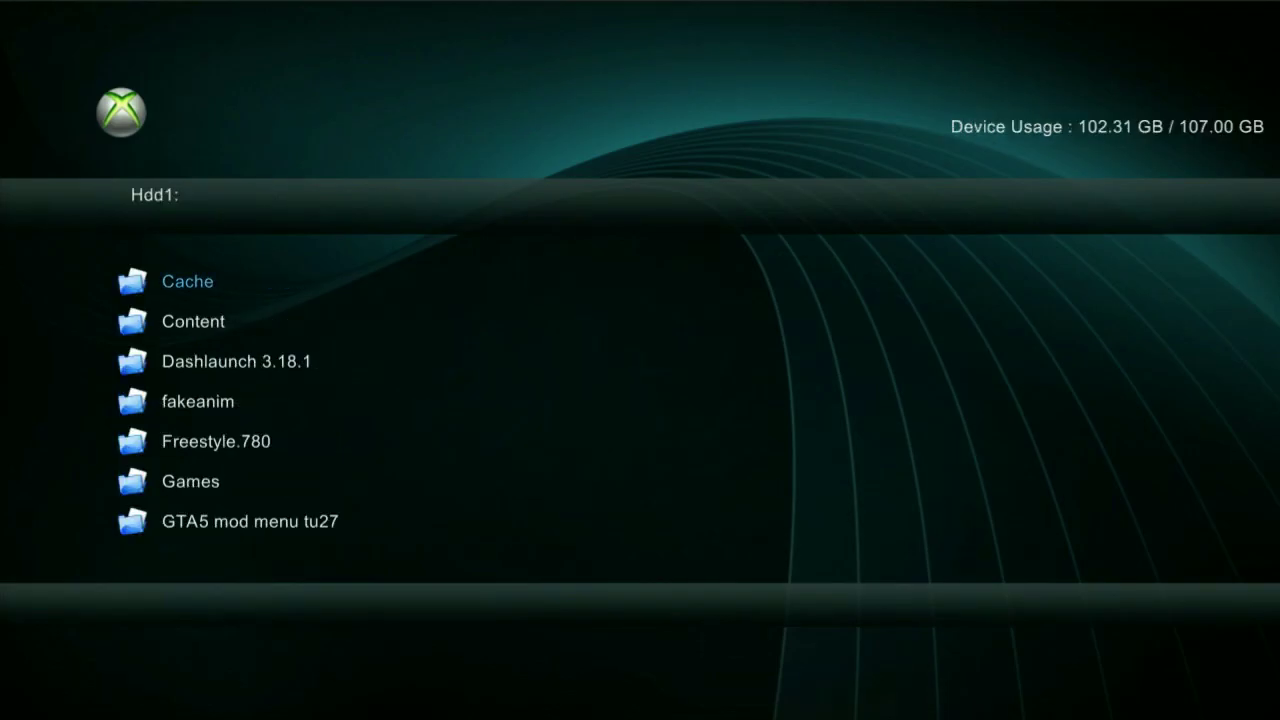
{"action": "key", "text": "Down"}
{"action": "key", "text": "Down"}
{"action": "key", "text": "Return"}
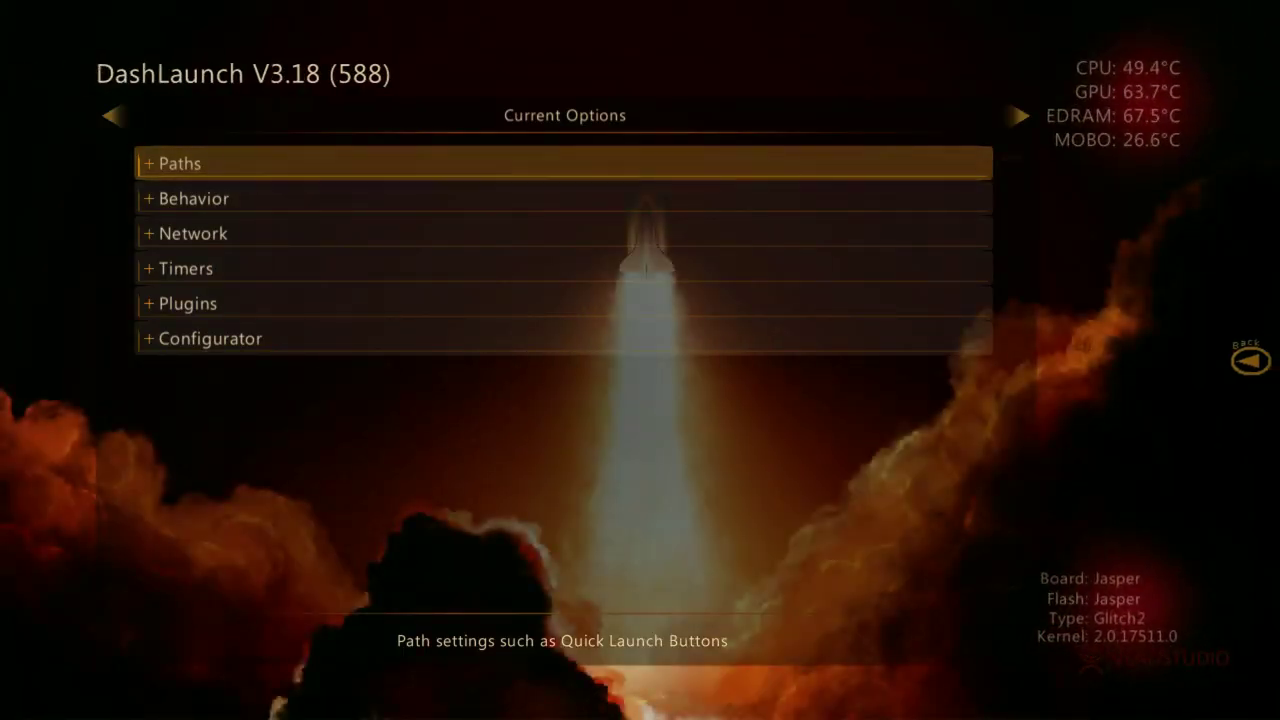
{"action": "key", "text": "Right"}
{"action": "key", "text": "Right"}
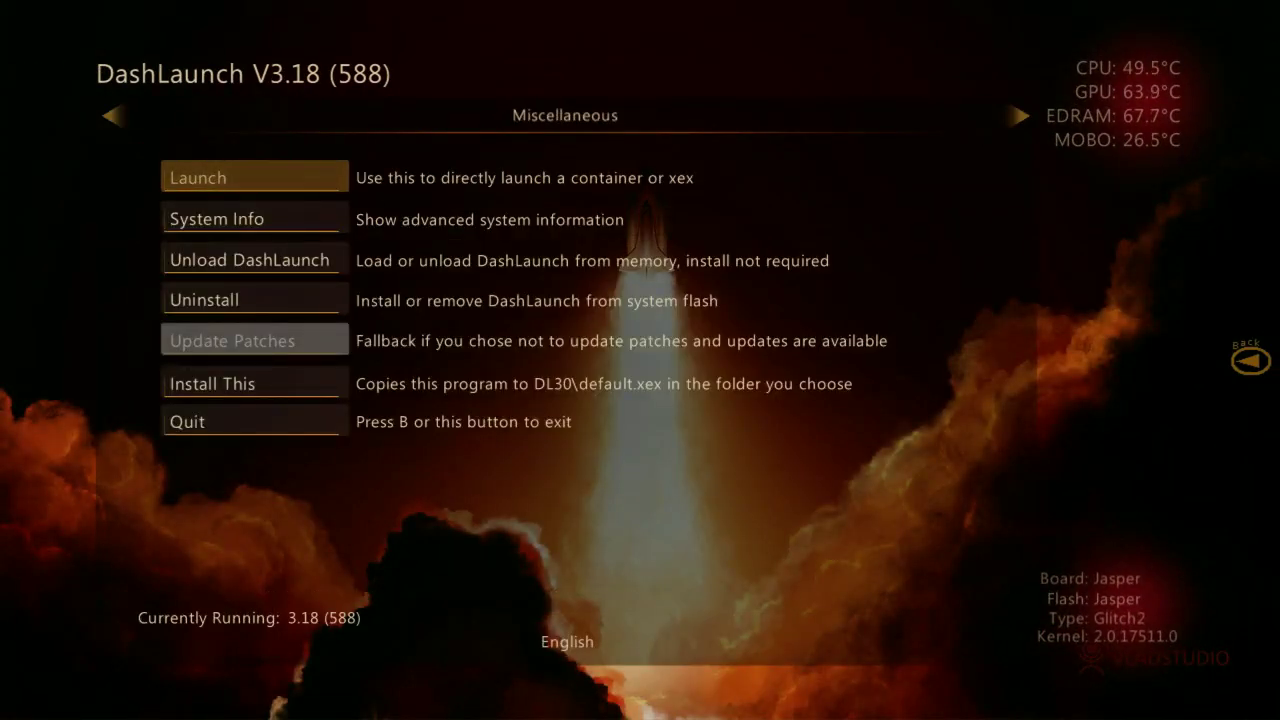
{"action": "key", "text": "Down"}
{"action": "key", "text": "Return"}
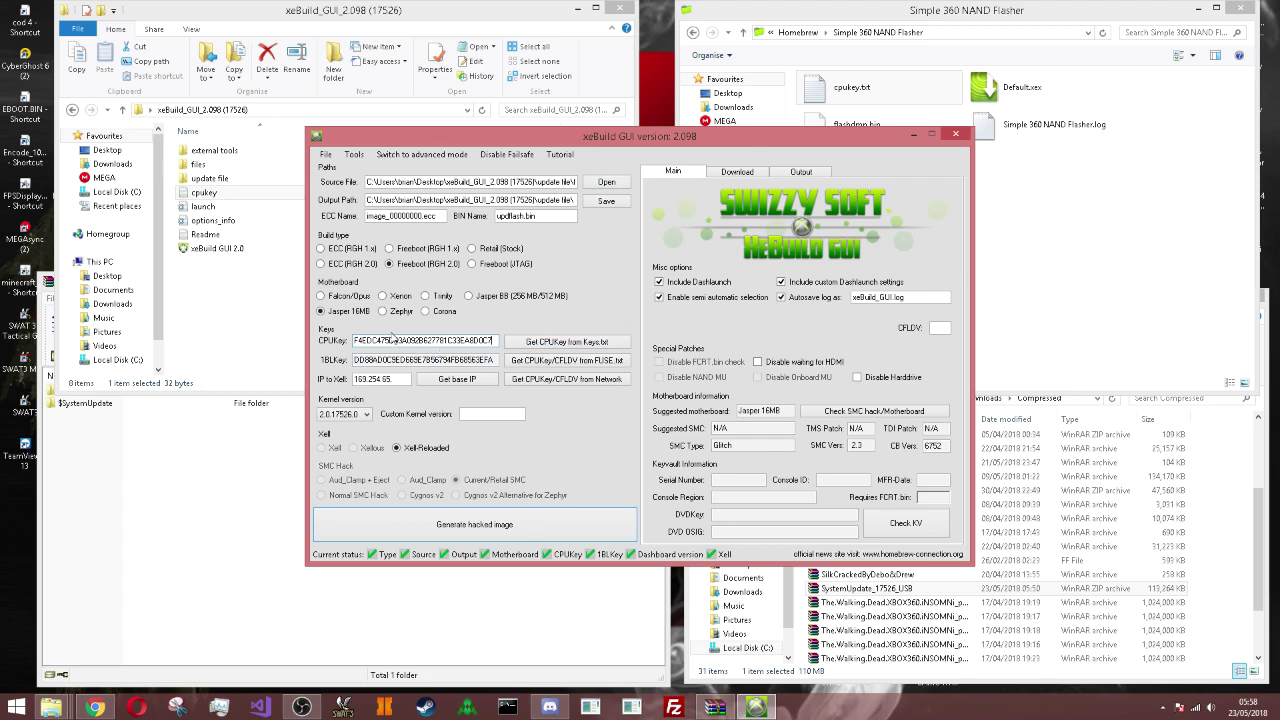
- Select kernel 2.0.17526.0 and check the keyvault: PAL/Europe, Glitch SMC, CB 6752
{"action": "left_click", "coordinate": [360, 415]}
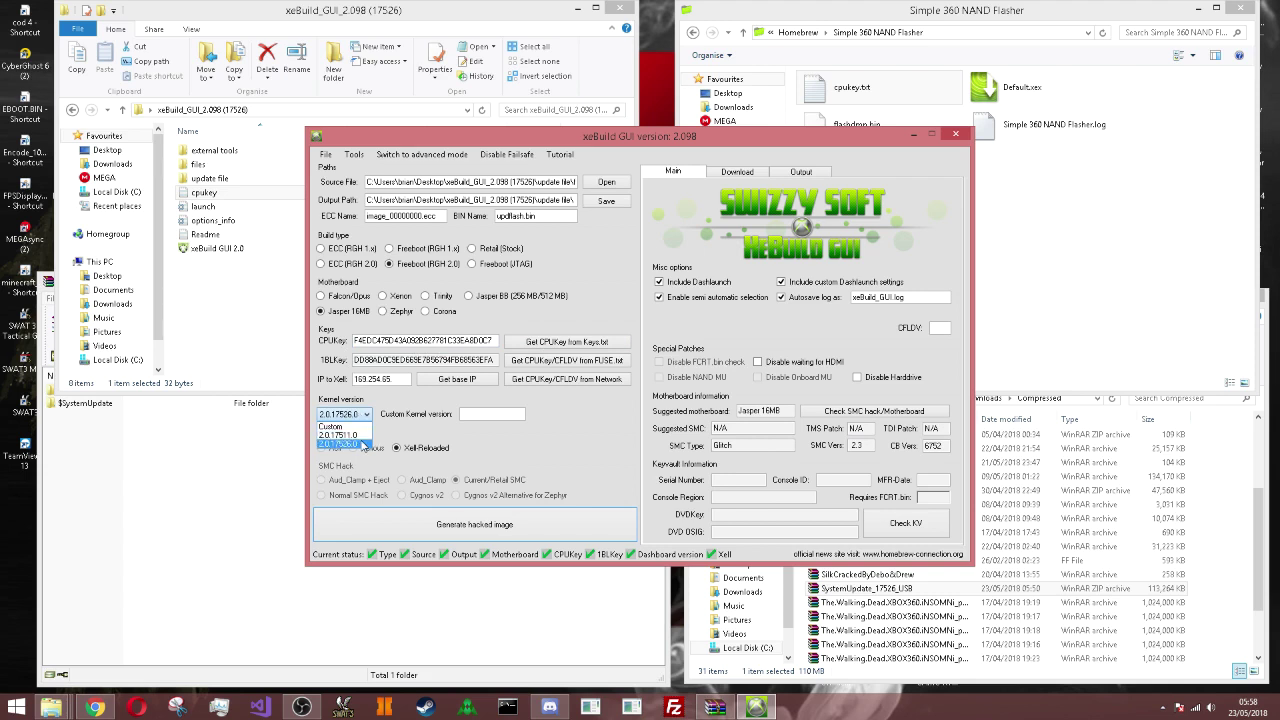
{"action": "left_click", "coordinate": [362, 443]}
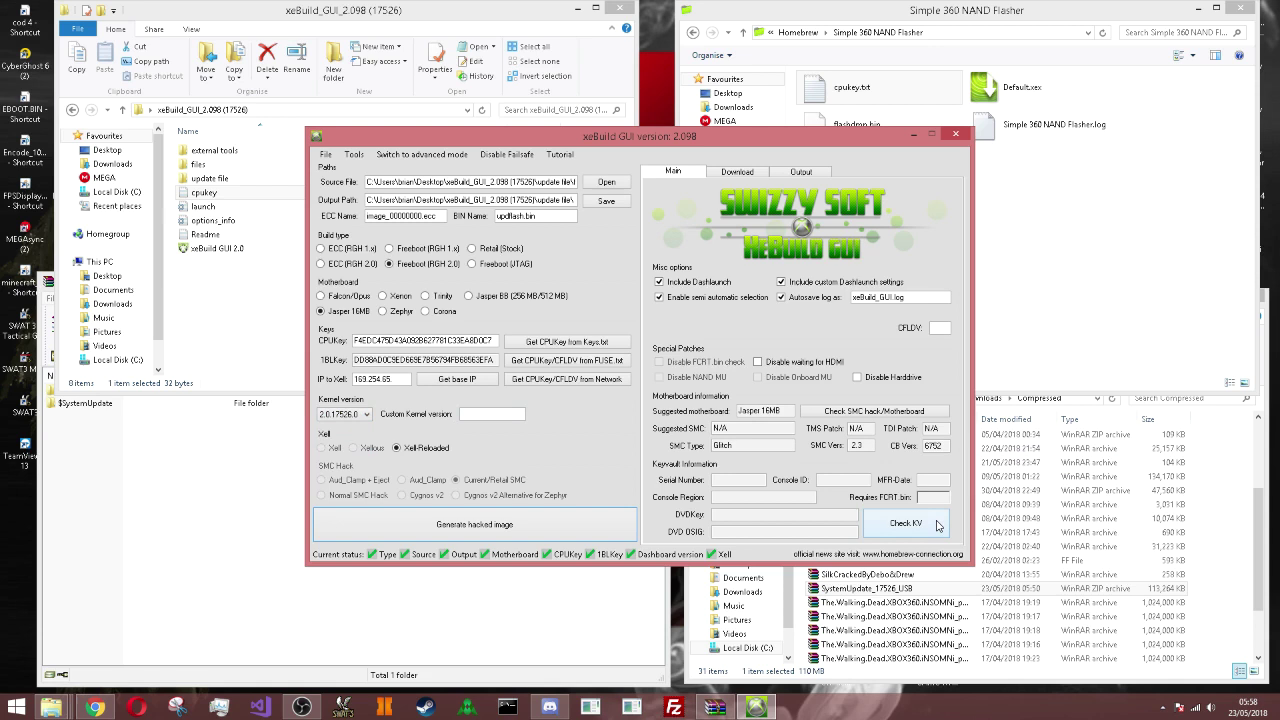
{"action": "left_click", "coordinate": [895, 522]}
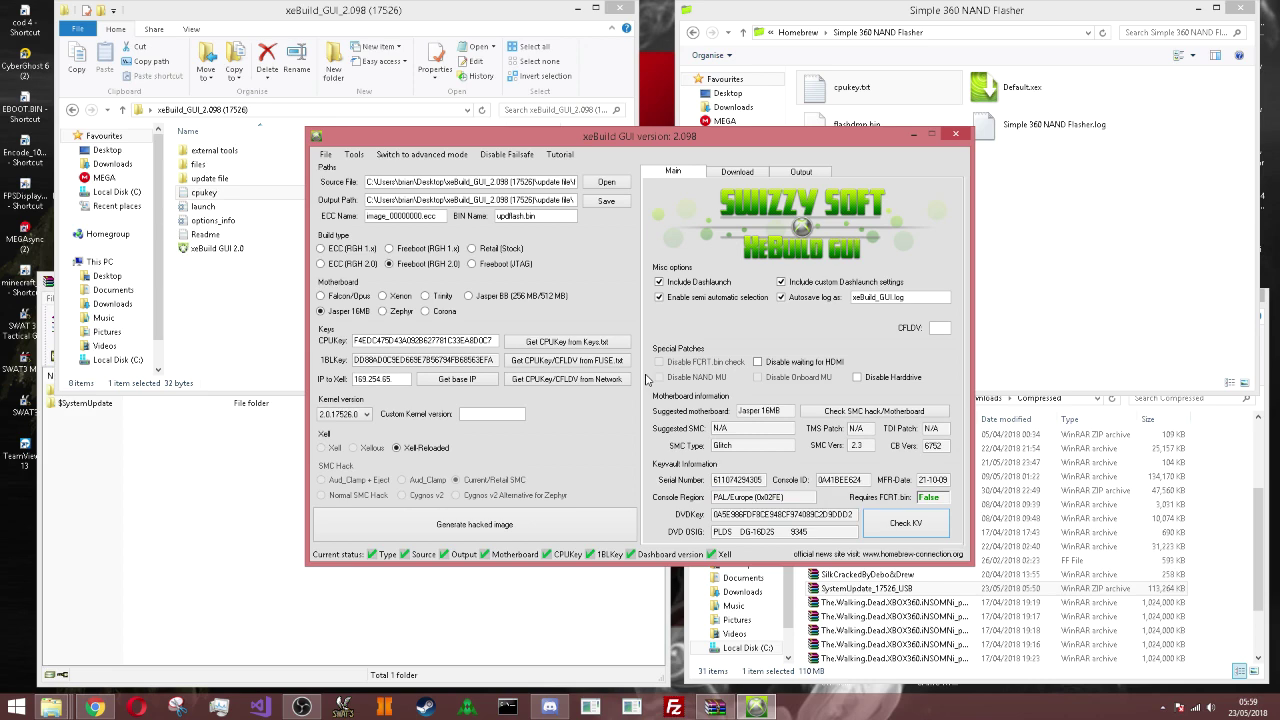
{"action": "left_click", "coordinate": [791, 304]}
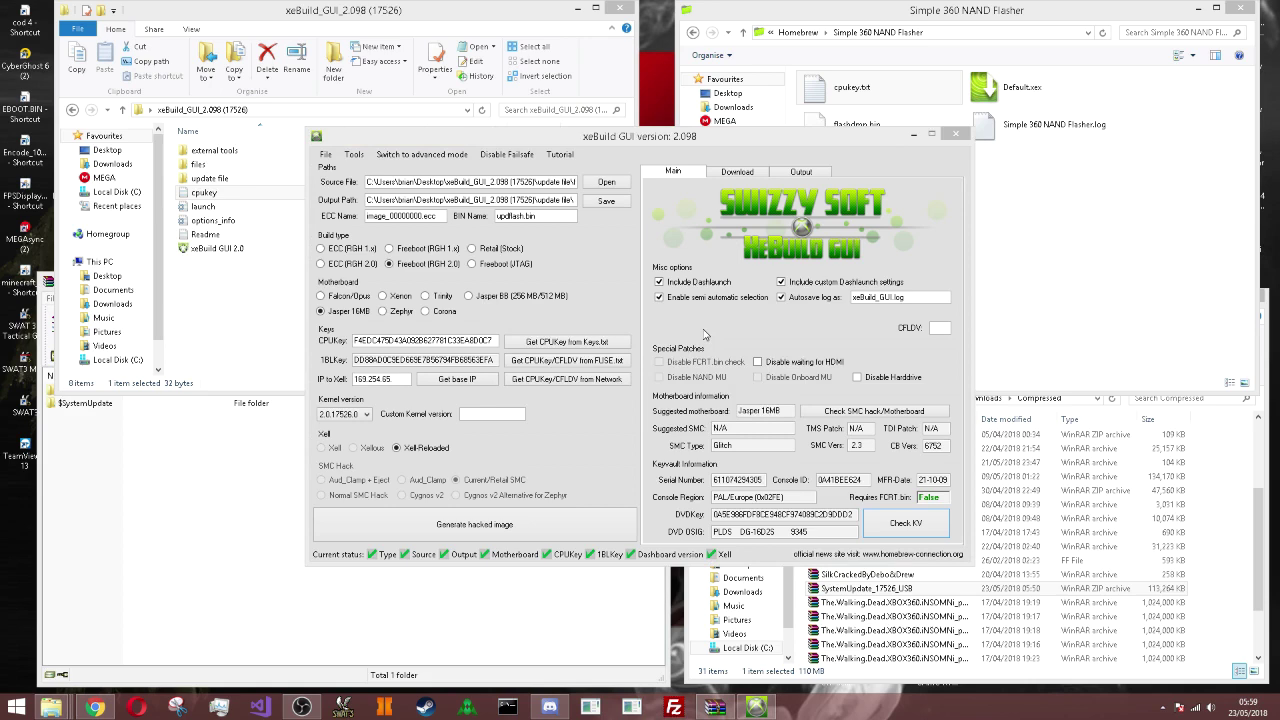
{"action": "left_click", "coordinate": [757, 268]}
- Generate the glitch2 hacked image for 2.0.17526.0 until the log shows xeBuild Finished
{"action": "left_click", "coordinate": [516, 528]}
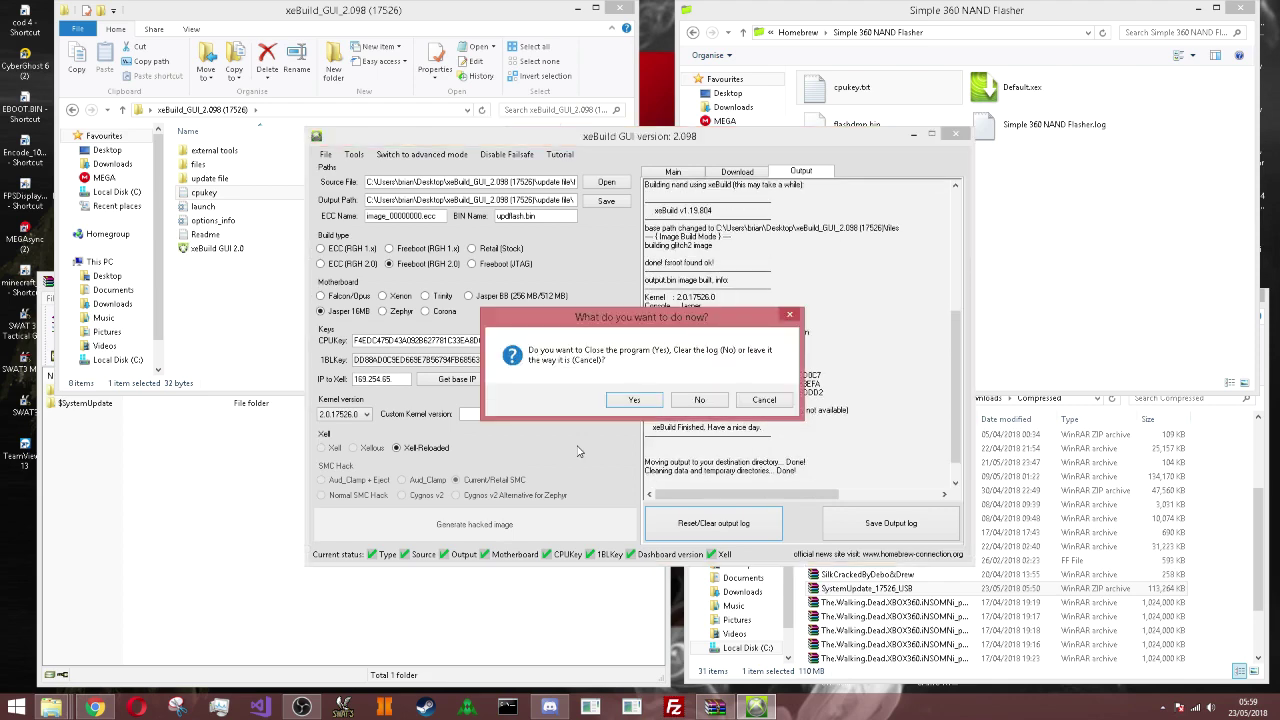
- Close xeBuild GUI and select the newly built updflash.bin in the update file folder
{"action": "left_click", "coordinate": [634, 399]}
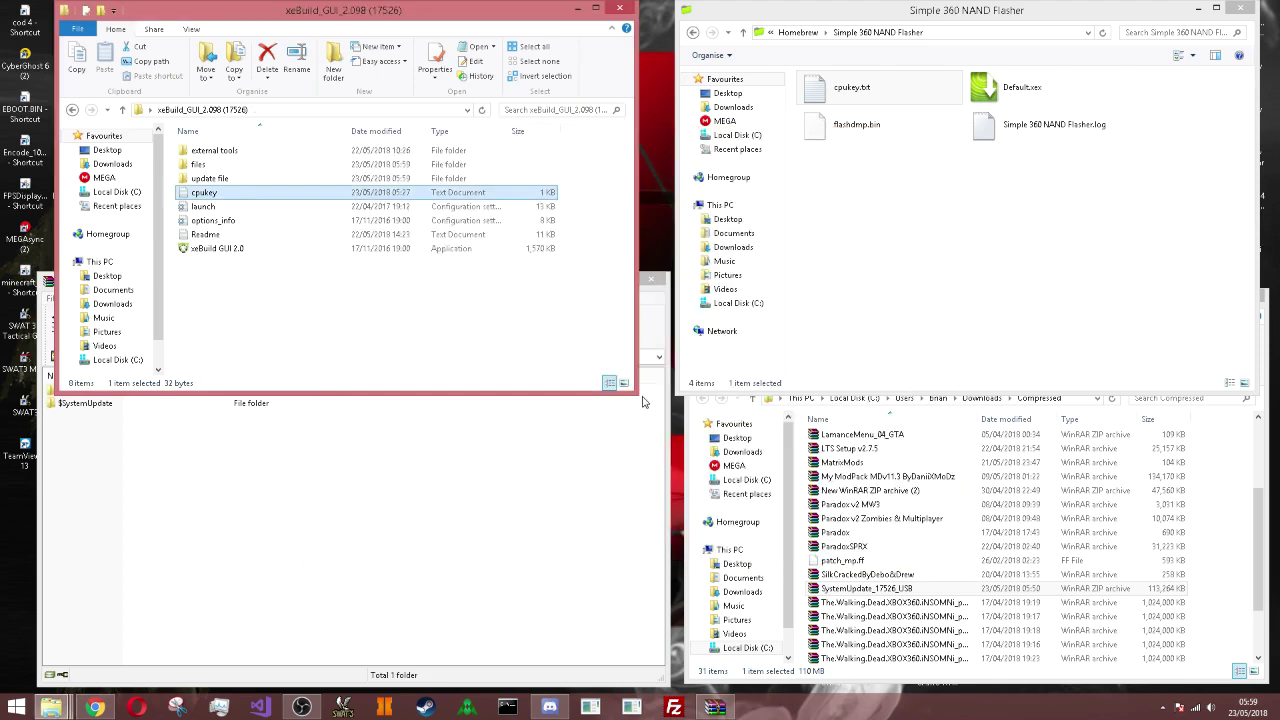
{"action": "double_click", "coordinate": [388, 179]}
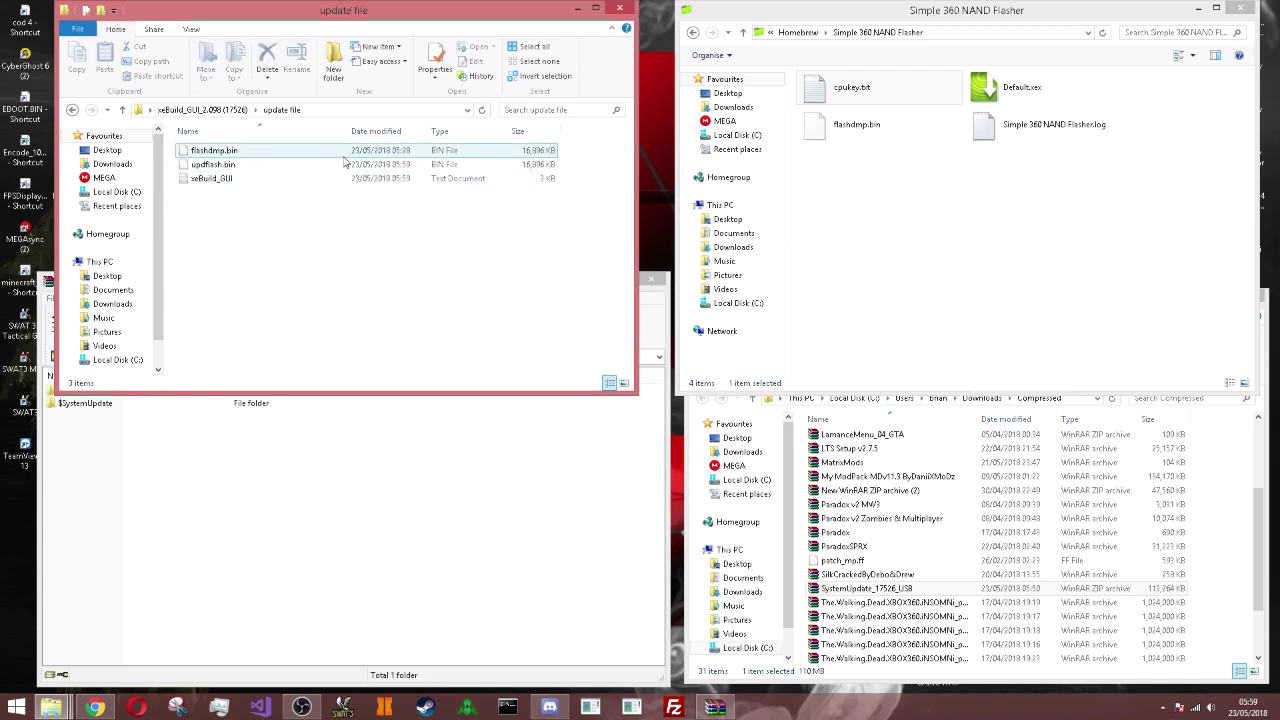
{"action": "left_click", "coordinate": [344, 164]}
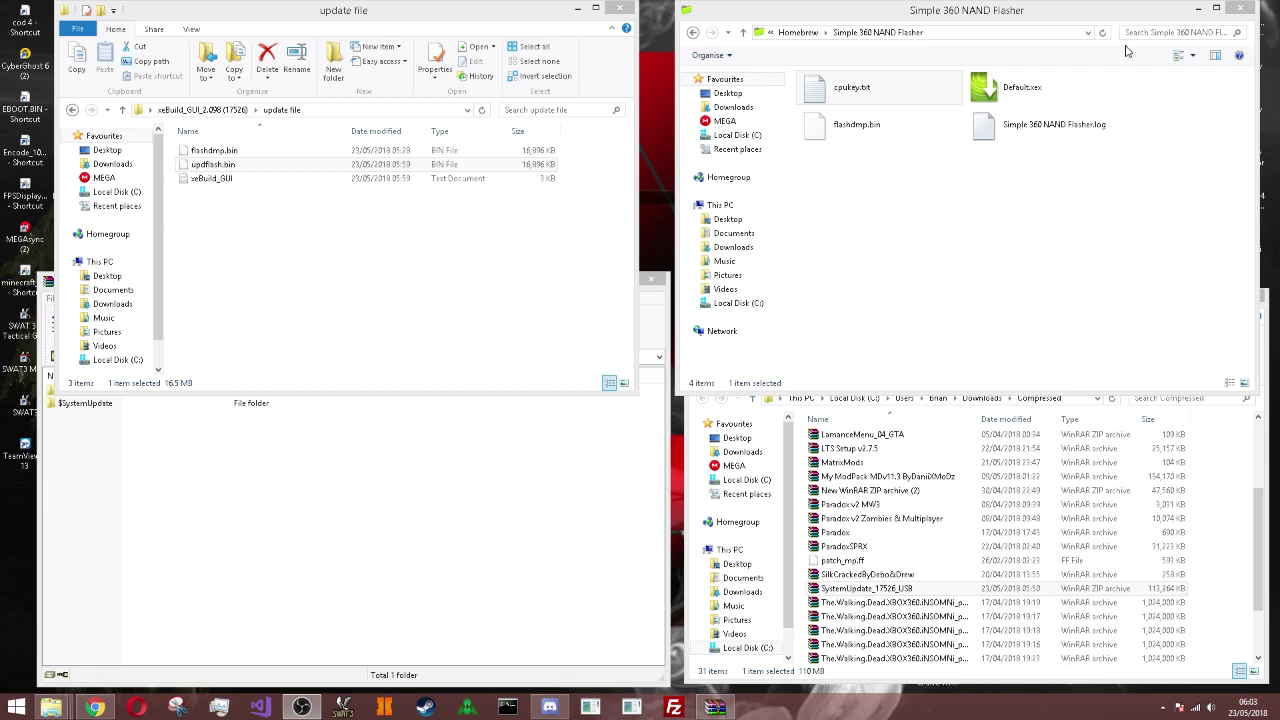
- Refresh the Simple 360 NAND Flasher folder and copy updflash.bin into it
{"action": "left_click", "coordinate": [1119, 174]}
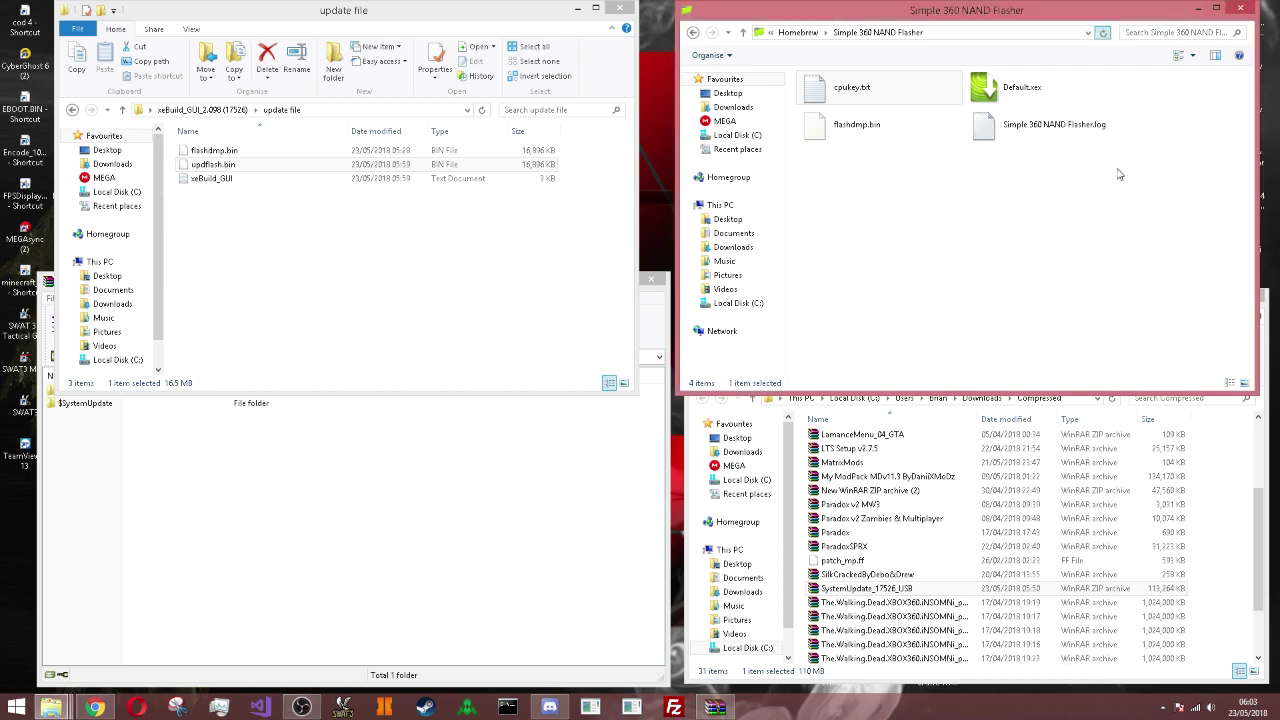
{"action": "key", "text": "F5"}
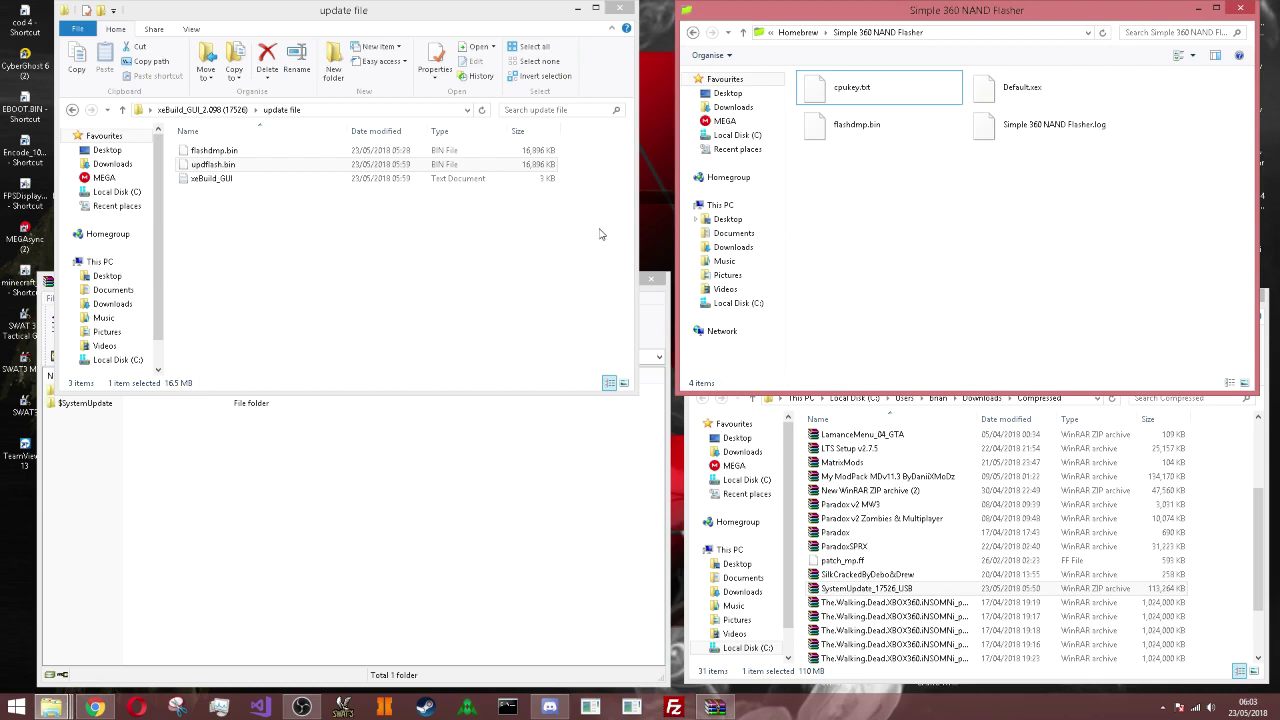
{"action": "left_click_drag", "start_coordinate": [290, 170], "coordinate": [993, 225]}
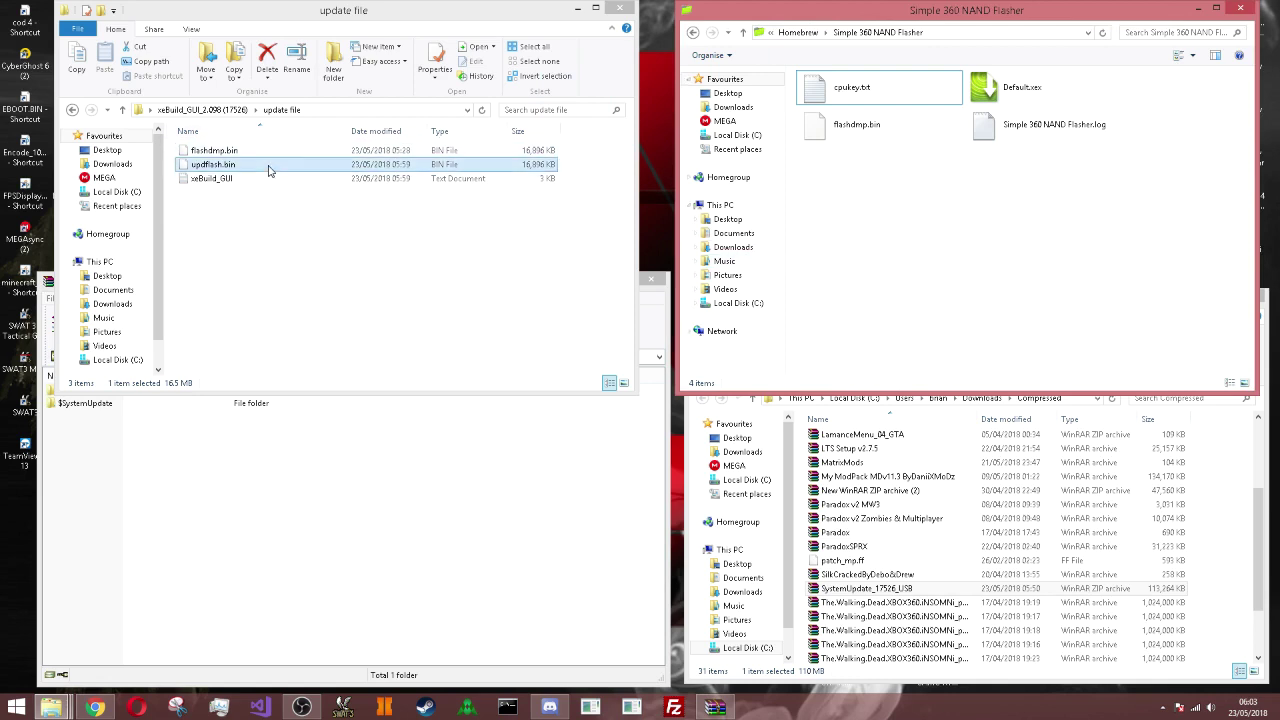
{"action": "left_click_drag", "start_coordinate": [1020, 231], "coordinate": [988, 222]}
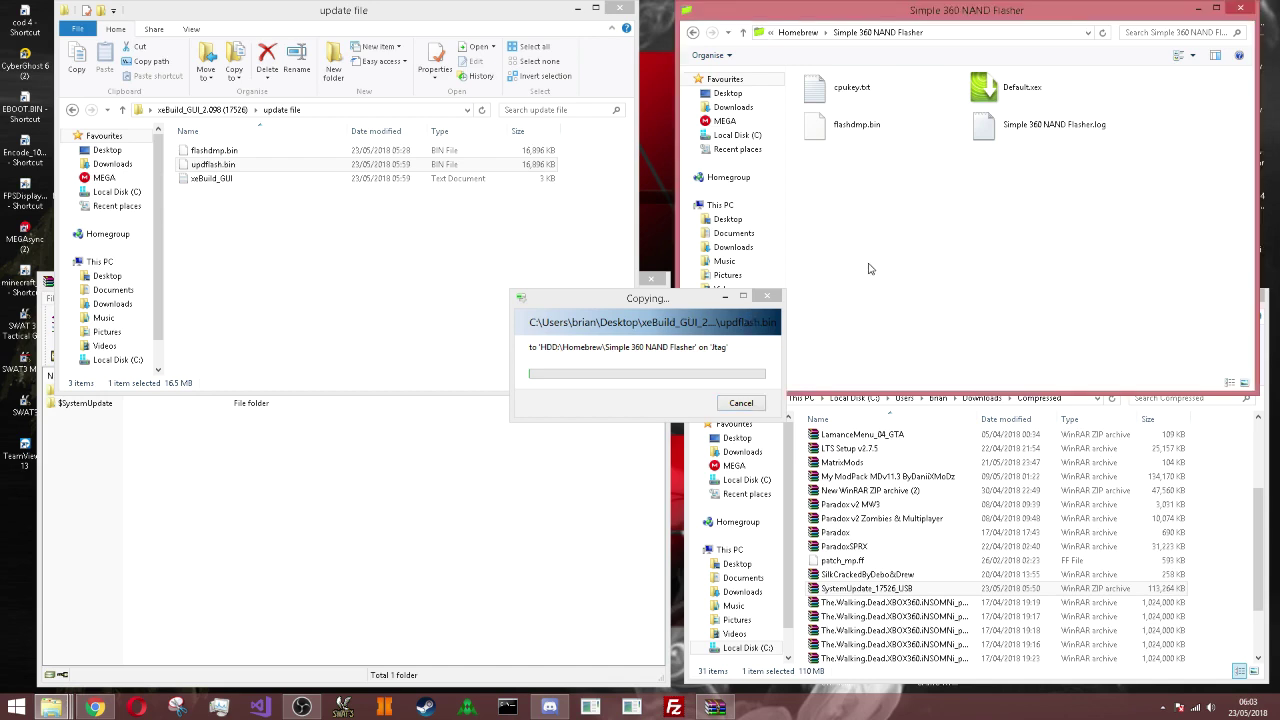
- Replace the existing file and recopy updflash.bin so it shows in the NAND Flasher folder
{"action": "left_click", "coordinate": [540, 416]}
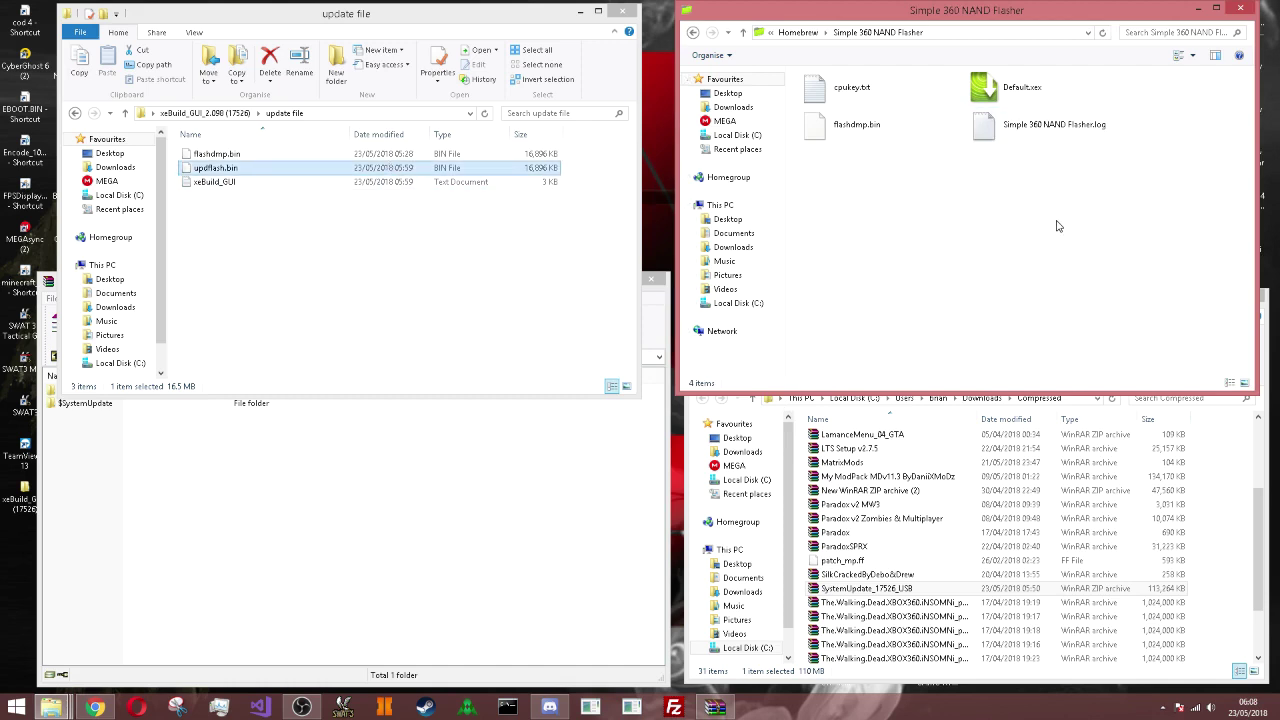
{"action": "left_click_drag", "start_coordinate": [350, 168], "coordinate": [331, 223]}
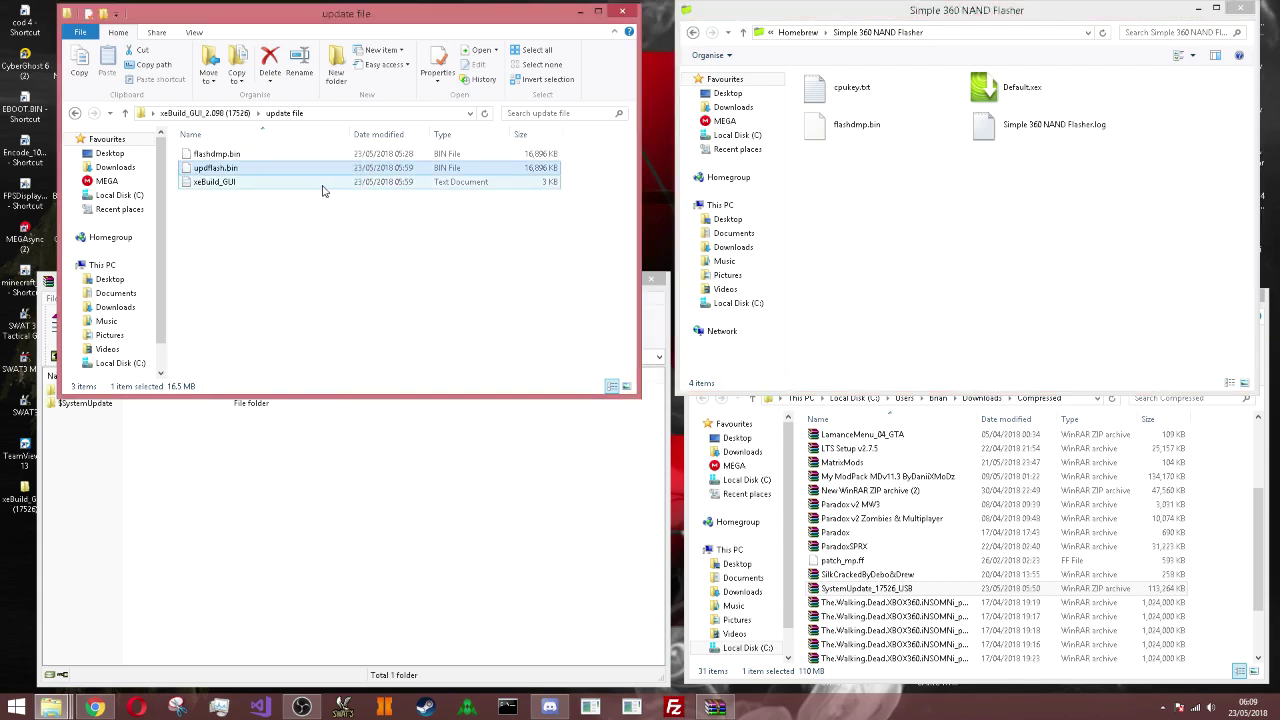
{"action": "left_click", "coordinate": [1063, 237]}
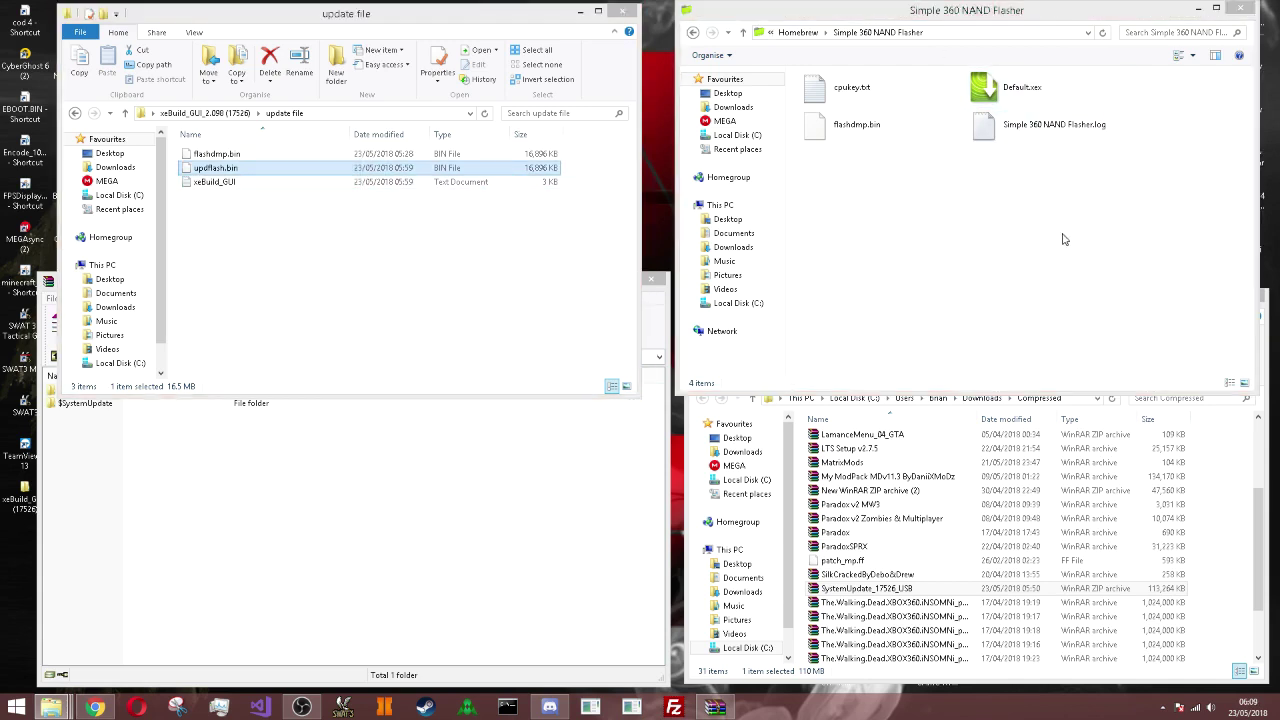
{"action": "left_click", "coordinate": [1103, 35]}
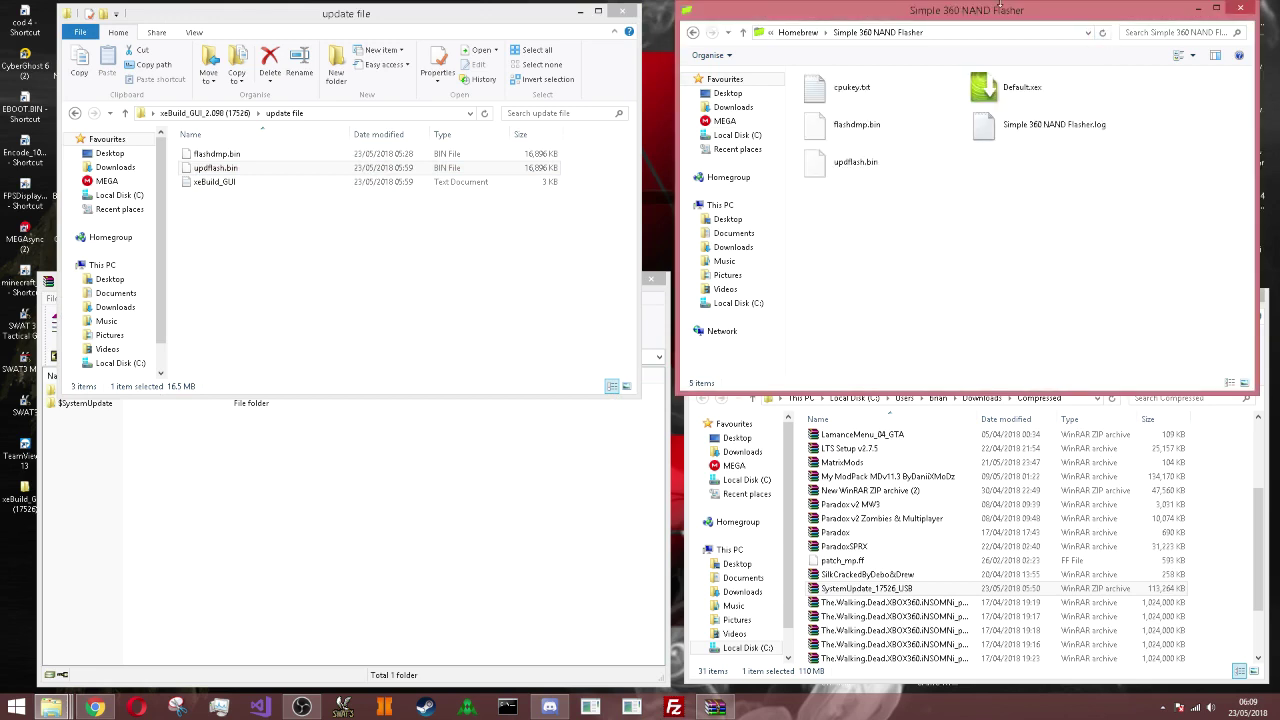
- Select the flasher's Default.xex and dismiss both Internet Download Manager popups
{"action": "left_click", "coordinate": [1013, 97]}
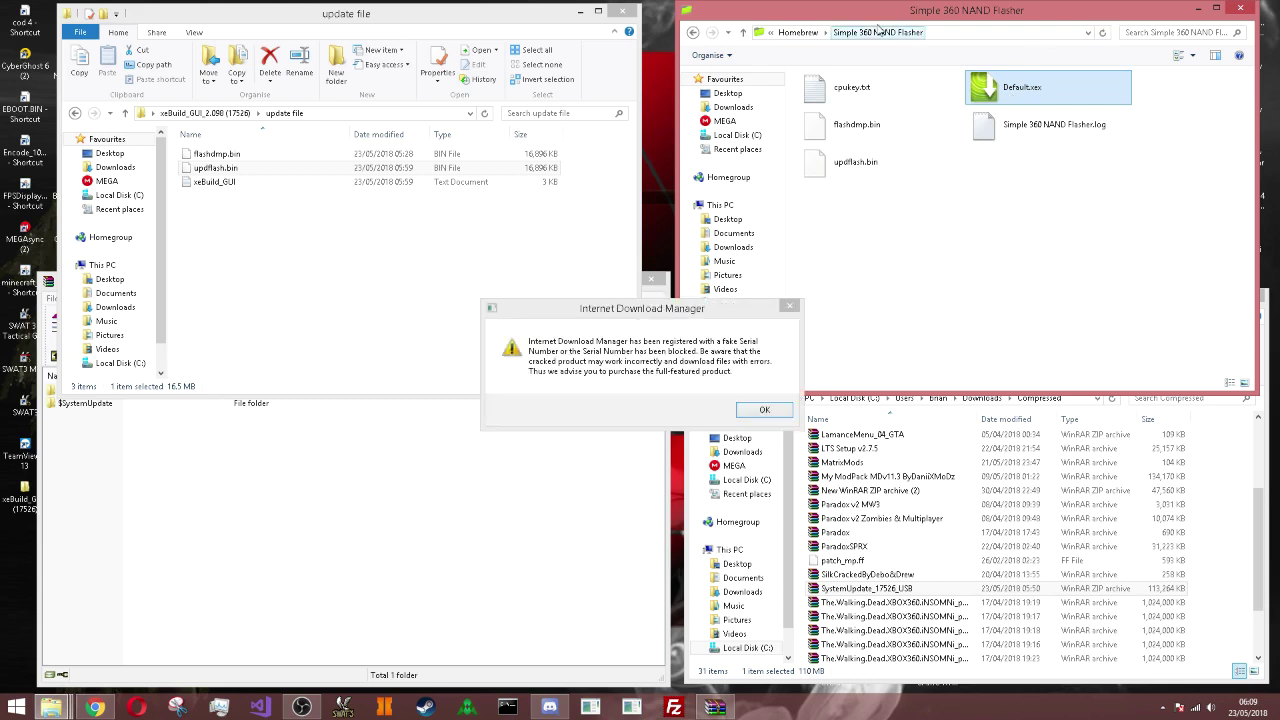
{"action": "left_click", "coordinate": [788, 309]}
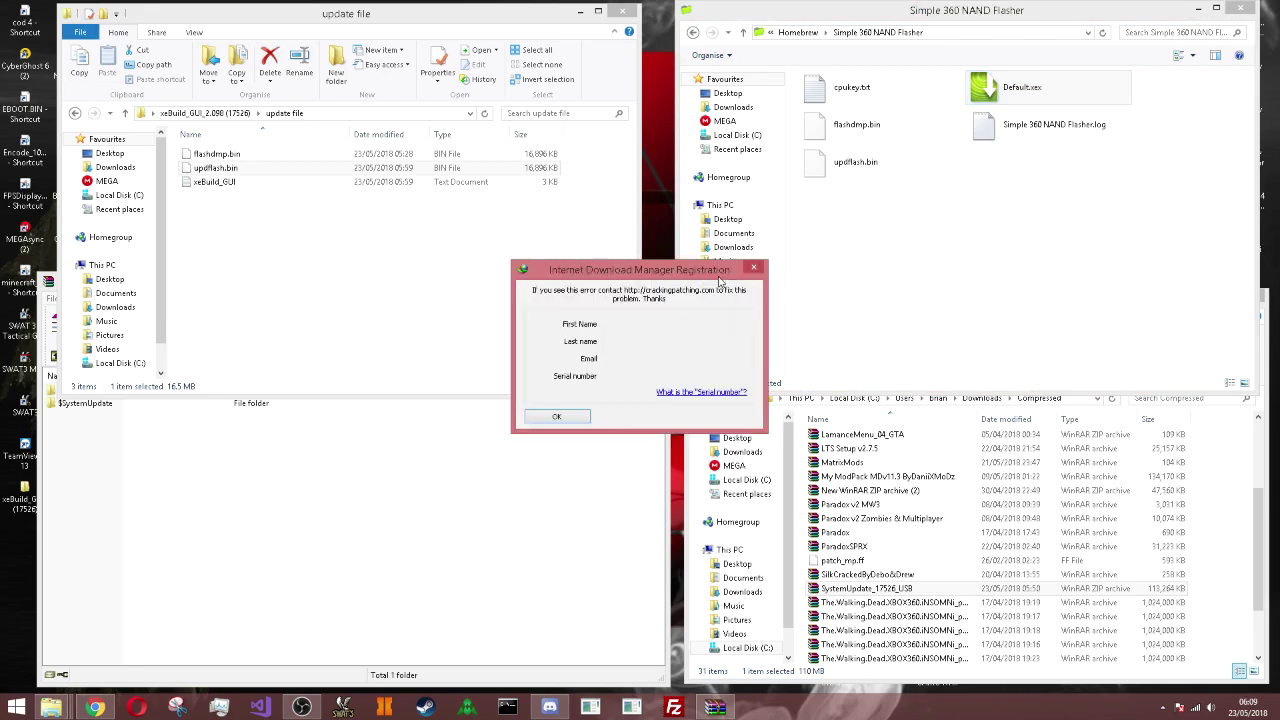
{"action": "left_click", "coordinate": [757, 270]}
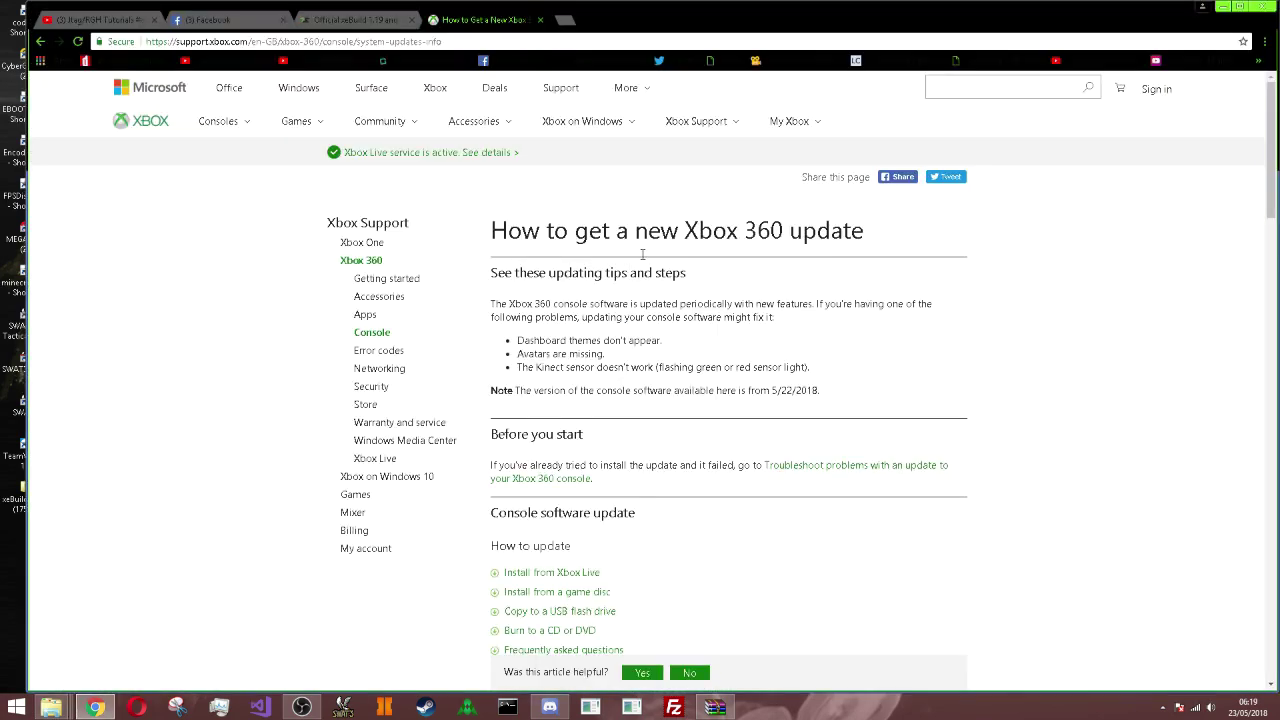
- Scroll the Xbox 360 system update page down to the 'Copy to a USB flash drive' section
{"action": "scroll", "coordinate": [650, 255], "scroll_direction": "down", "scroll_amount": 5}
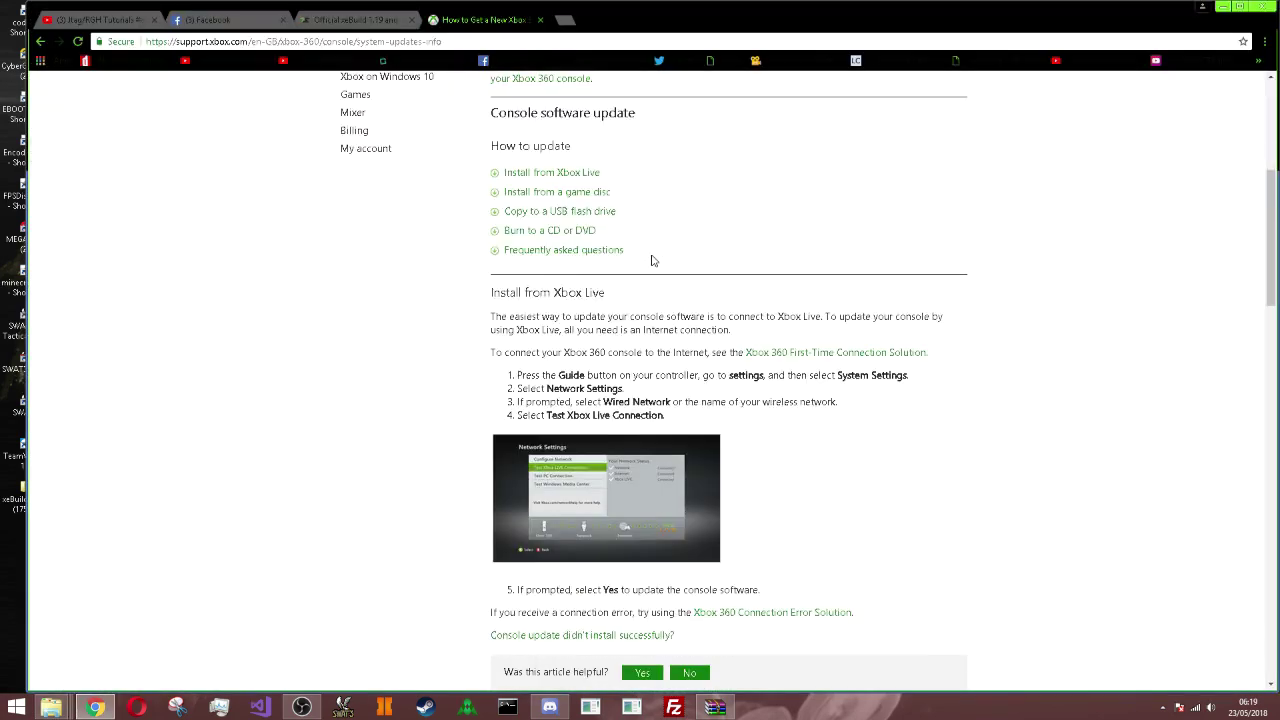
{"action": "scroll", "coordinate": [660, 245], "scroll_direction": "down", "scroll_amount": 10}
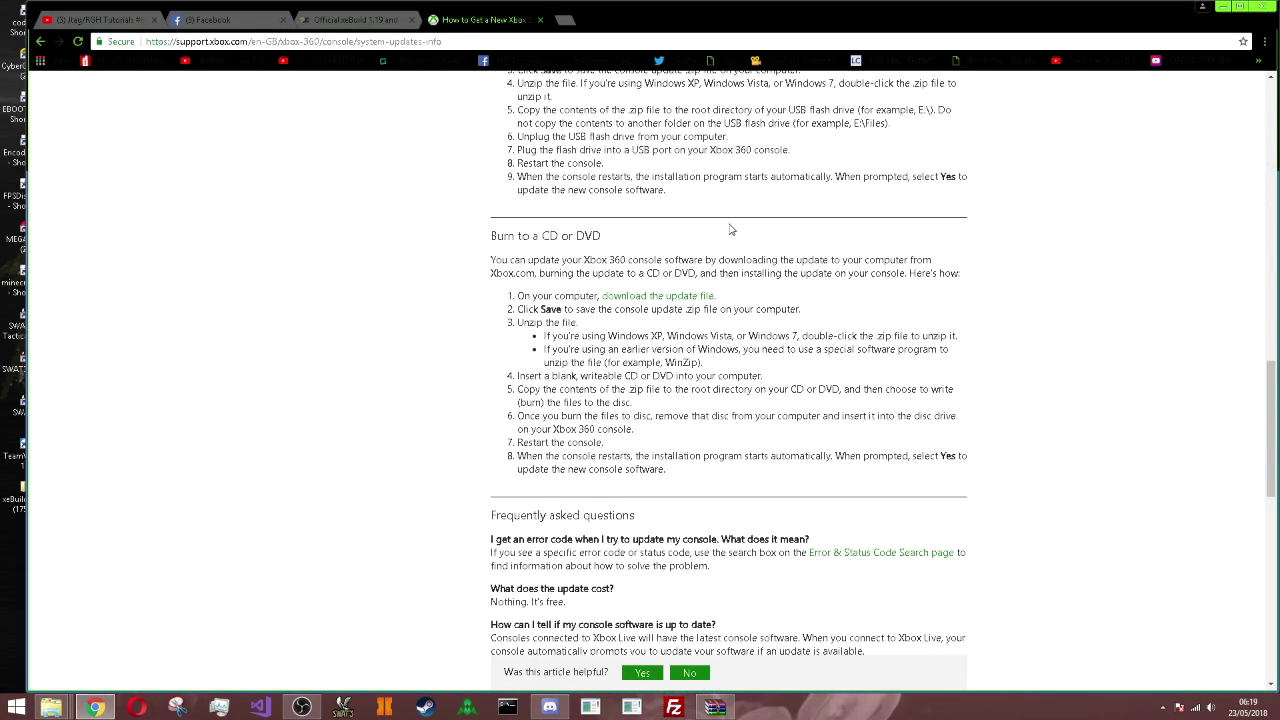
{"action": "scroll", "coordinate": [735, 200], "scroll_direction": "down", "scroll_amount": 3}
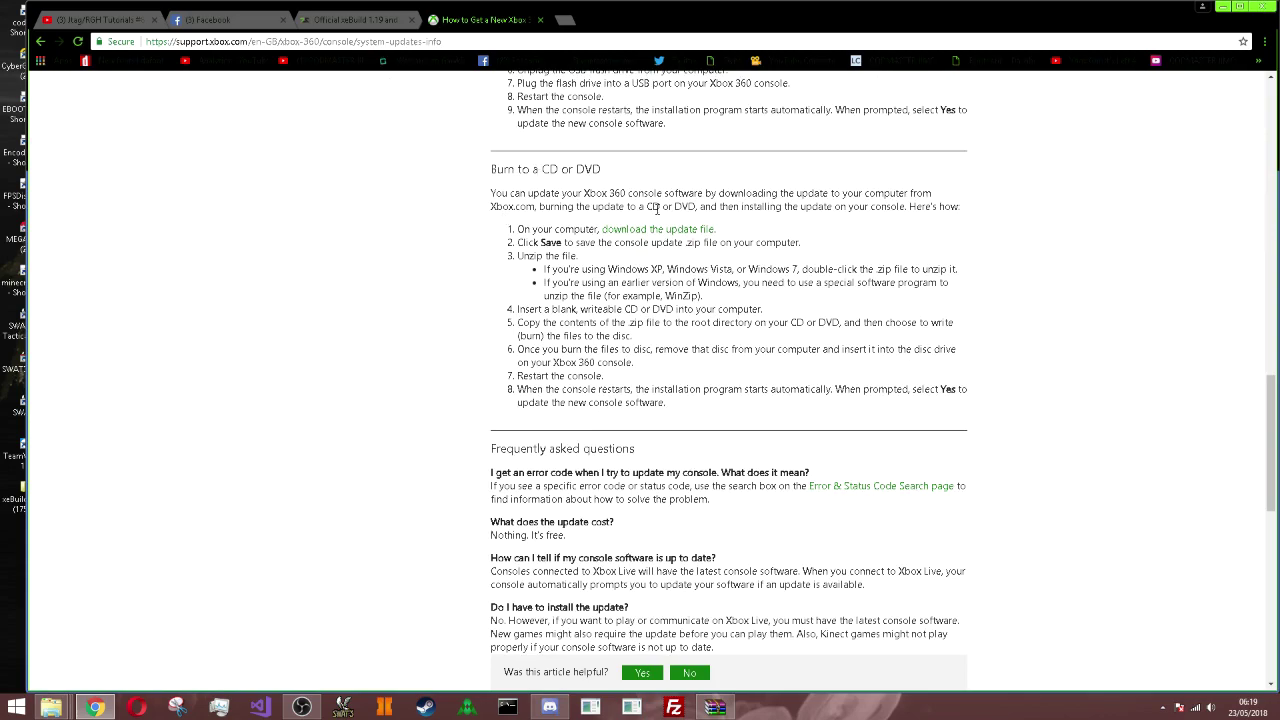
{"action": "scroll", "coordinate": [657, 208], "scroll_direction": "down", "scroll_amount": 5}
{"action": "scroll", "coordinate": [659, 212], "scroll_direction": "up", "scroll_amount": 10}
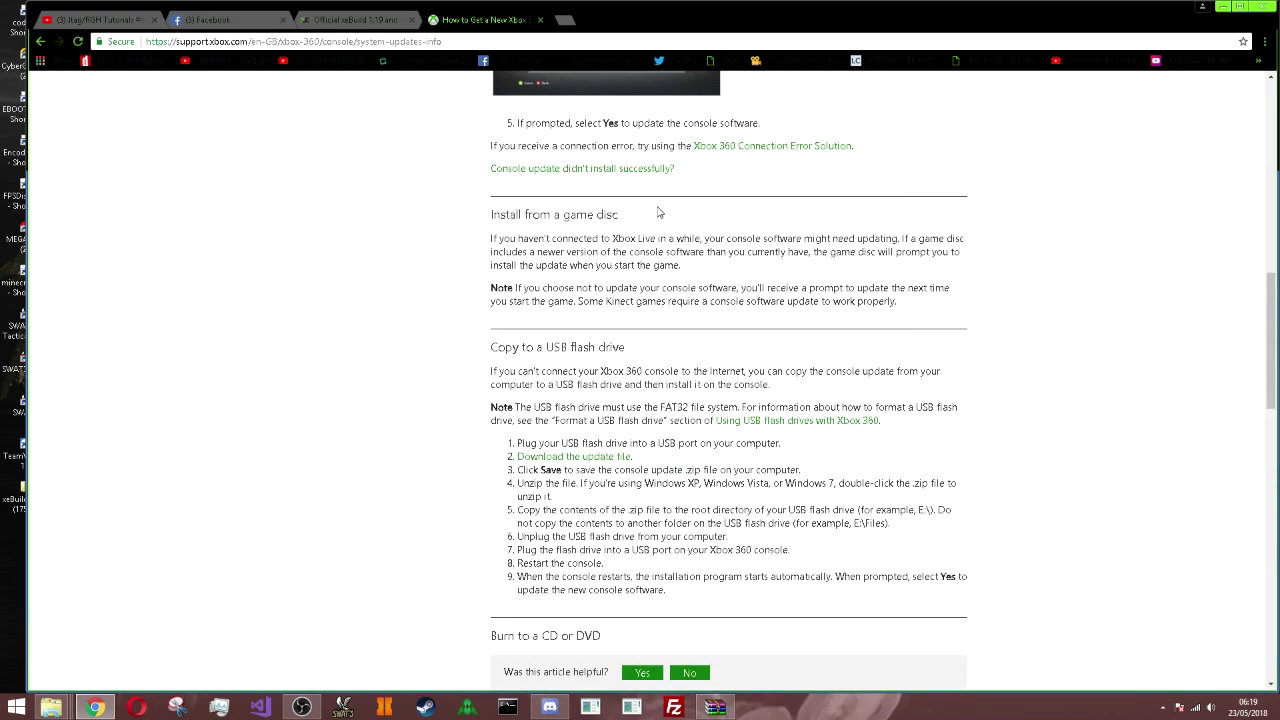
{"action": "left_click_drag", "start_coordinate": [495, 344], "coordinate": [718, 372]}
{"action": "left_click", "coordinate": [770, 365]}
- Download the update file and select the $SystemUpdate folder in SystemUpdate_17526_USB.zip
{"action": "left_click", "coordinate": [588, 459]}
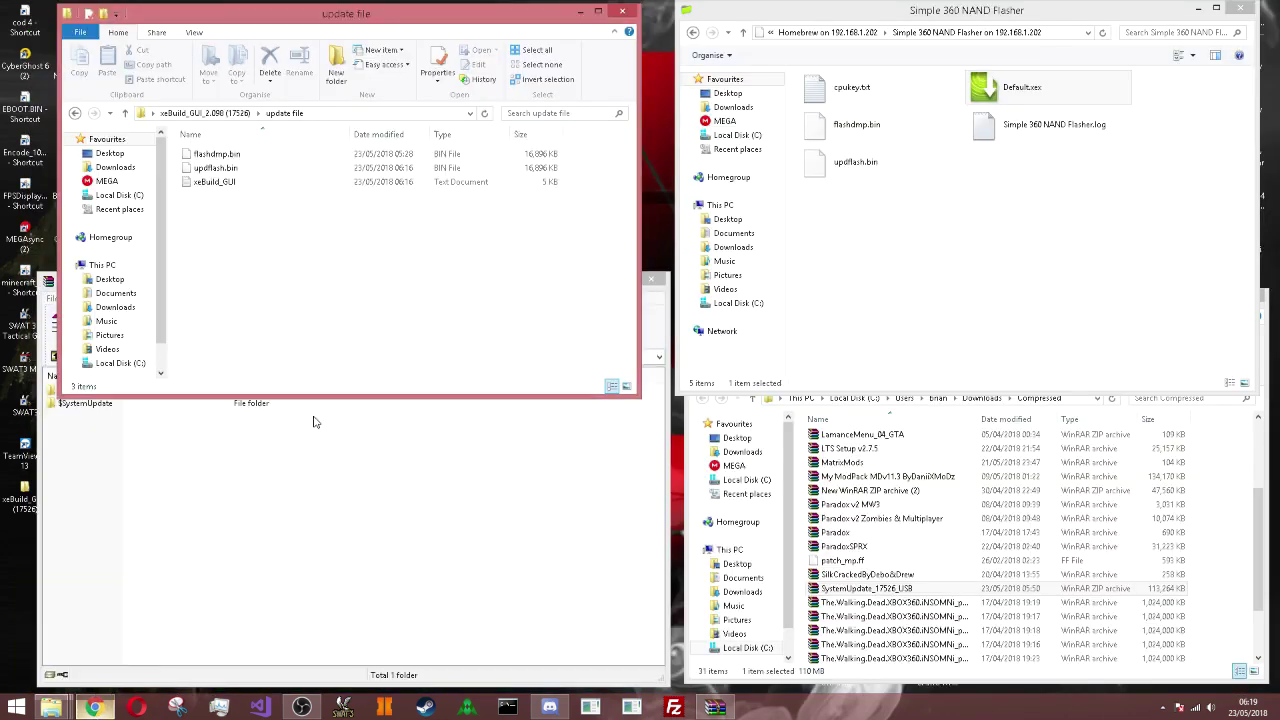
{"action": "left_click", "coordinate": [313, 421]}
{"action": "left_click", "coordinate": [157, 405]}
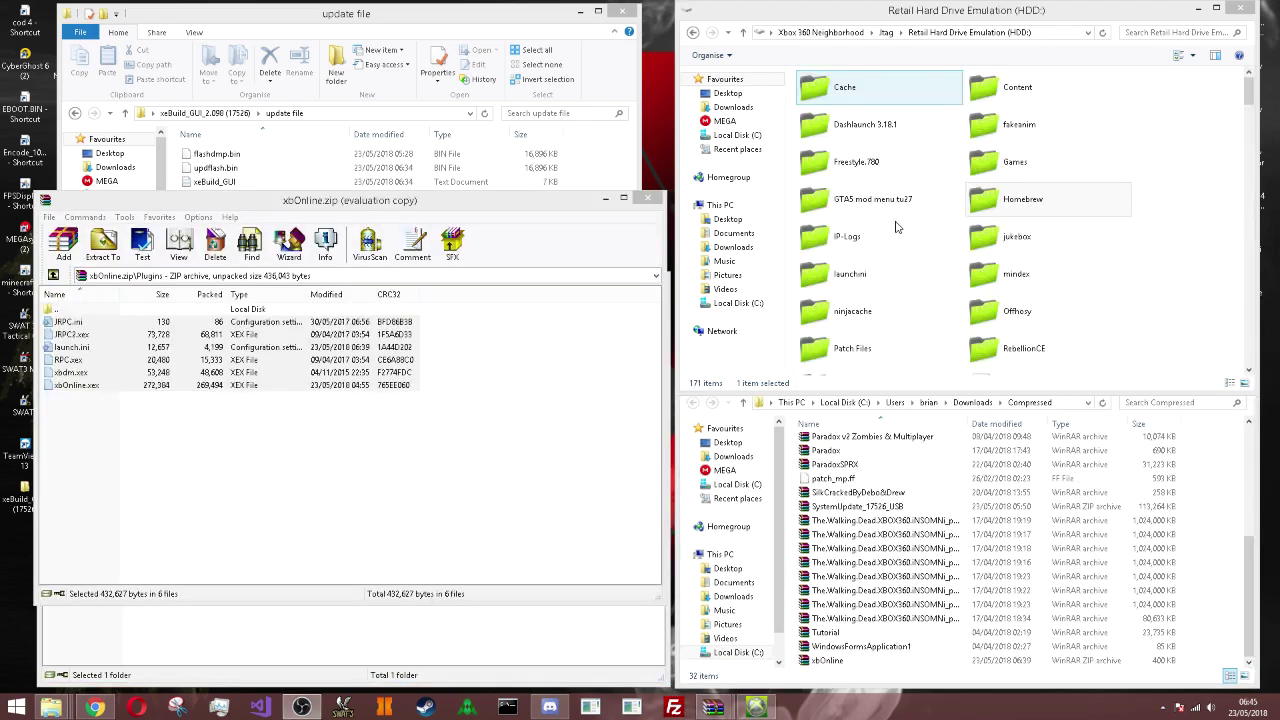
- Bring the xbOnline.zip archive forward and select its six plugin files
{"action": "key", "text": "h"}
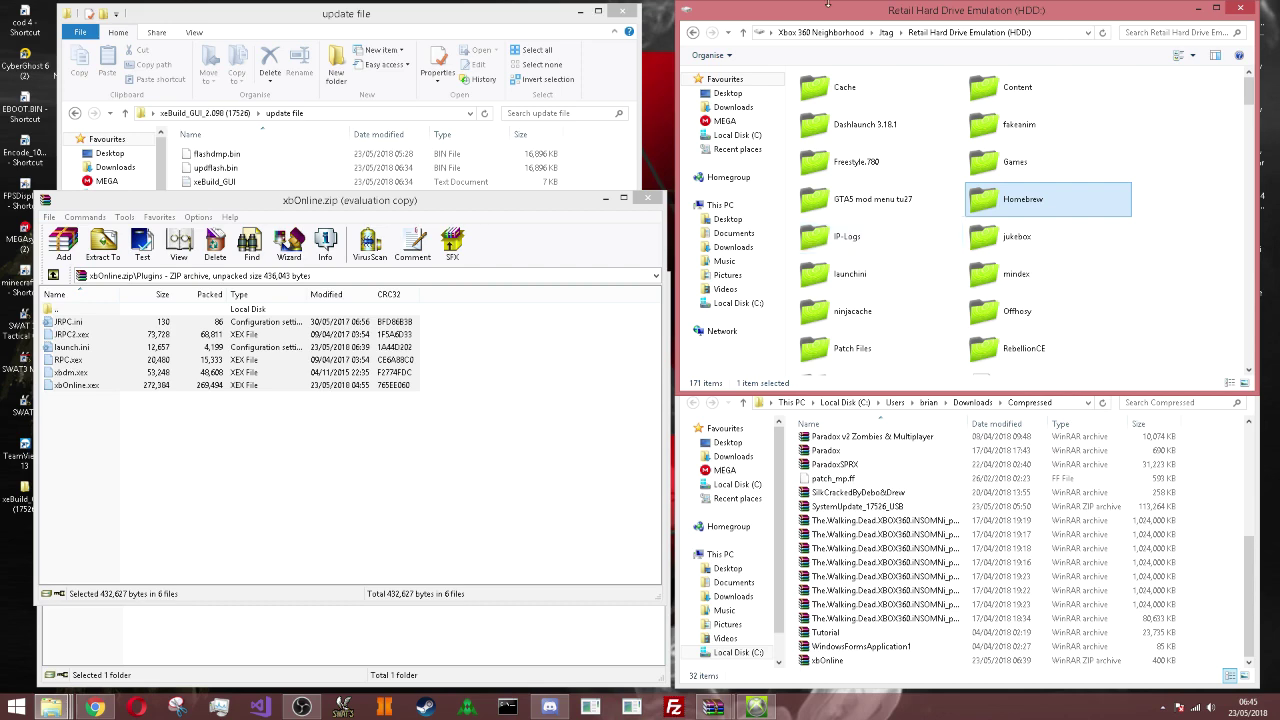
{"action": "left_click", "coordinate": [284, 170]}
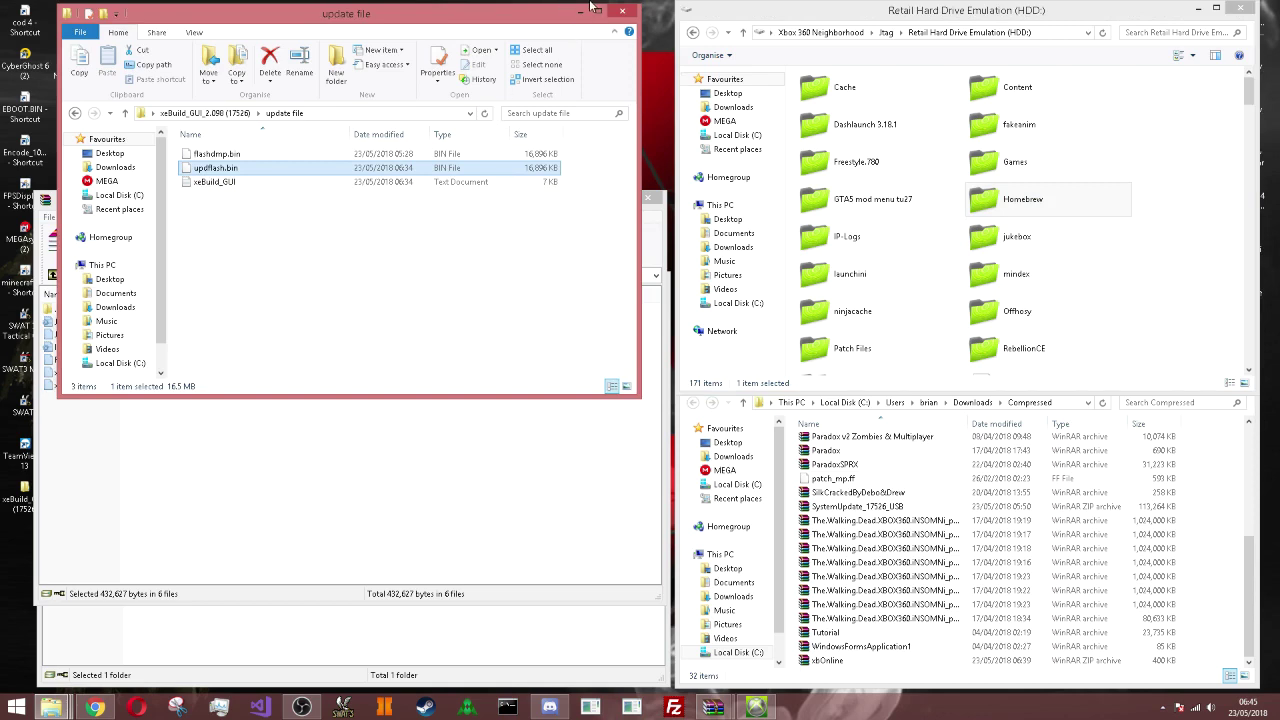
{"action": "left_click", "coordinate": [548, 484]}
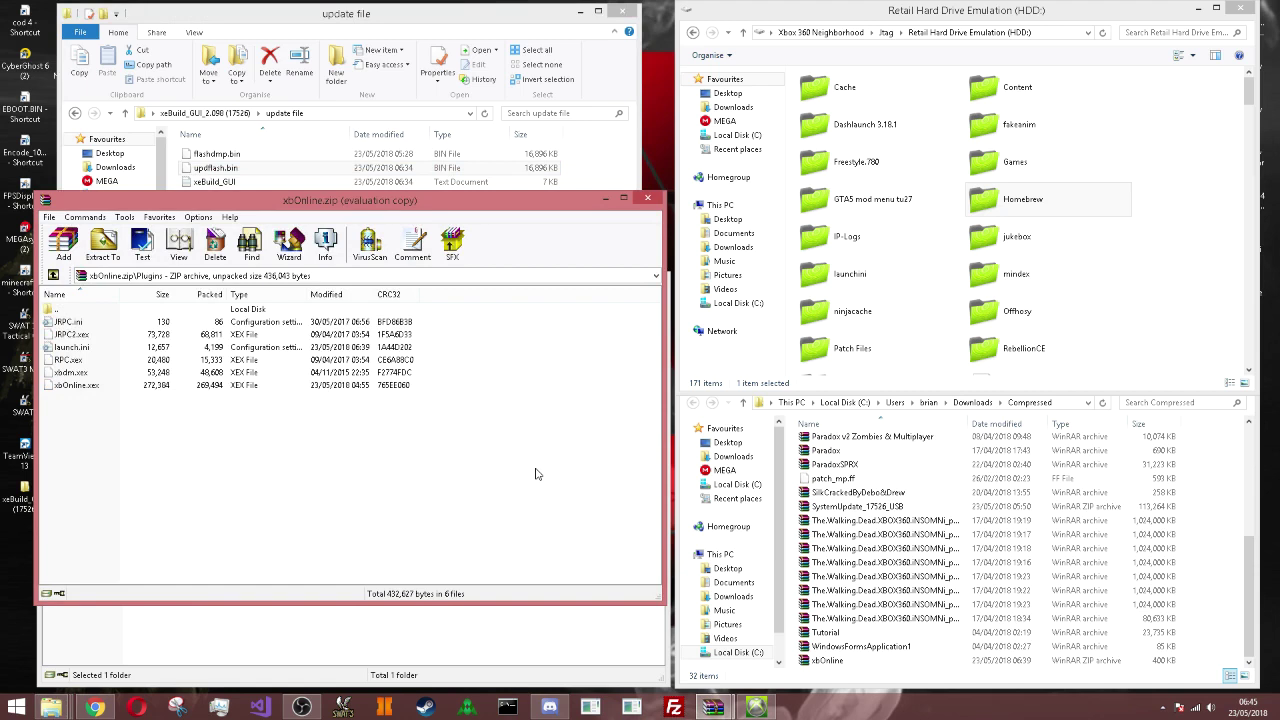
{"action": "left_click_drag", "start_coordinate": [271, 443], "coordinate": [250, 330]}
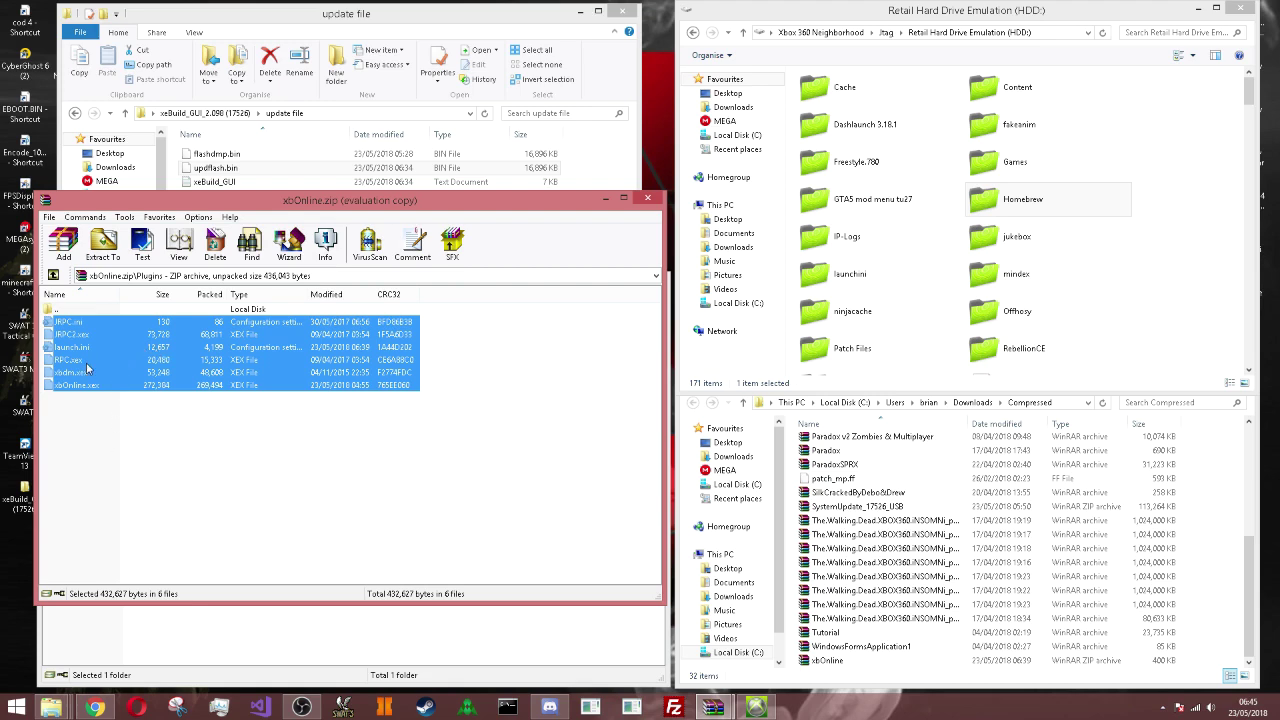
- Open launch.ini in Notepad and review its Fakeanim options and plugin1–plugin5 entries
{"action": "double_click", "coordinate": [93, 346]}
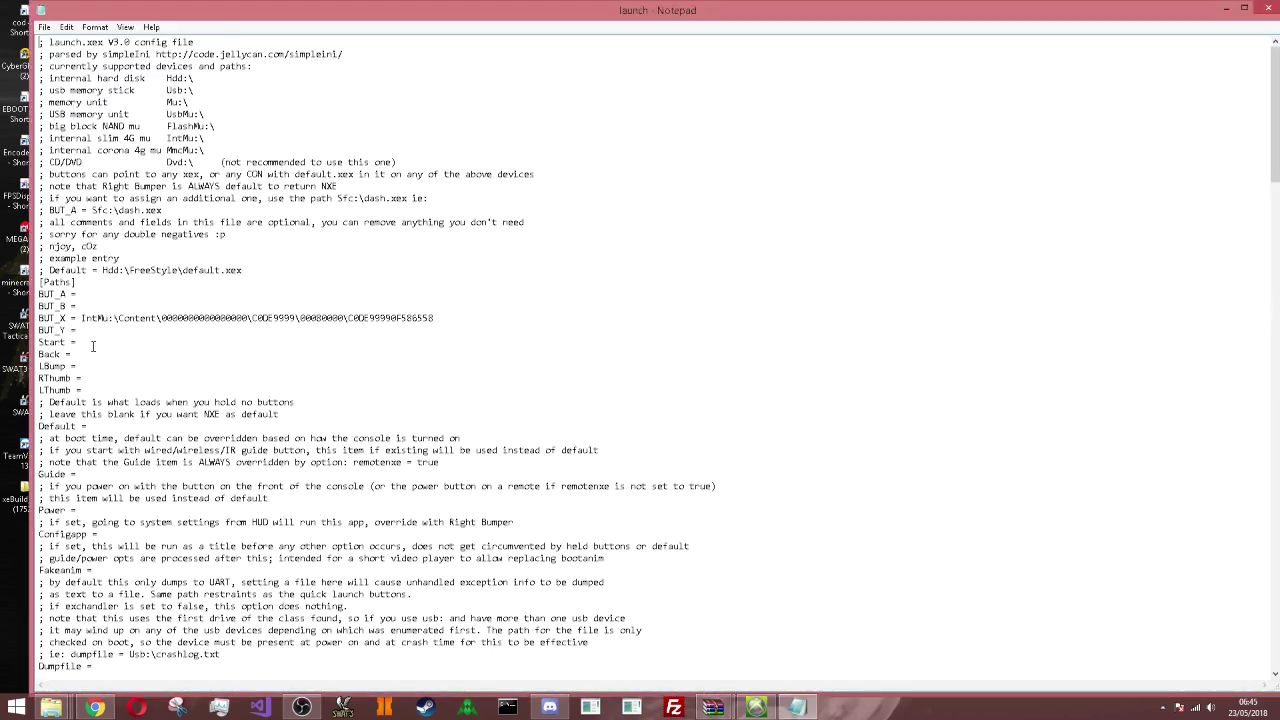
{"action": "scroll", "coordinate": [458, 160], "scroll_direction": "down", "scroll_amount": 20}
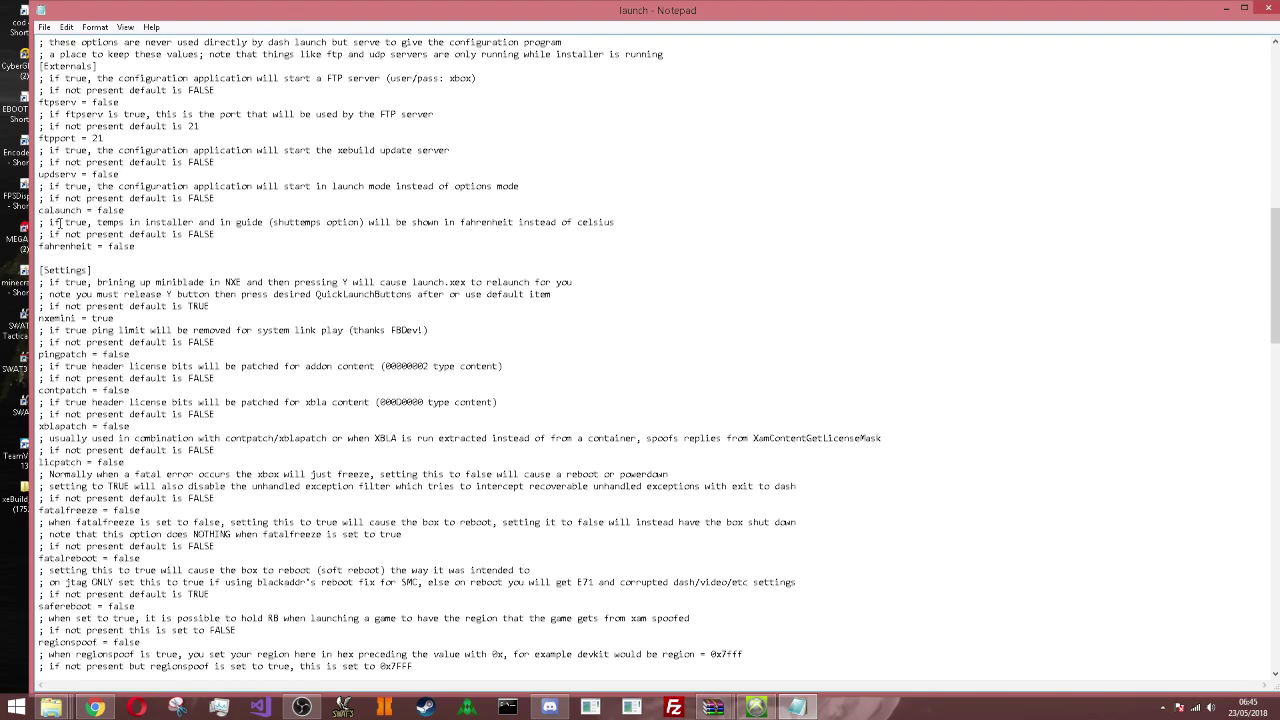
{"action": "scroll", "coordinate": [196, 186], "scroll_direction": "up", "scroll_amount": 3}
{"action": "scroll", "coordinate": [87, 237], "scroll_direction": "down", "scroll_amount": 18}
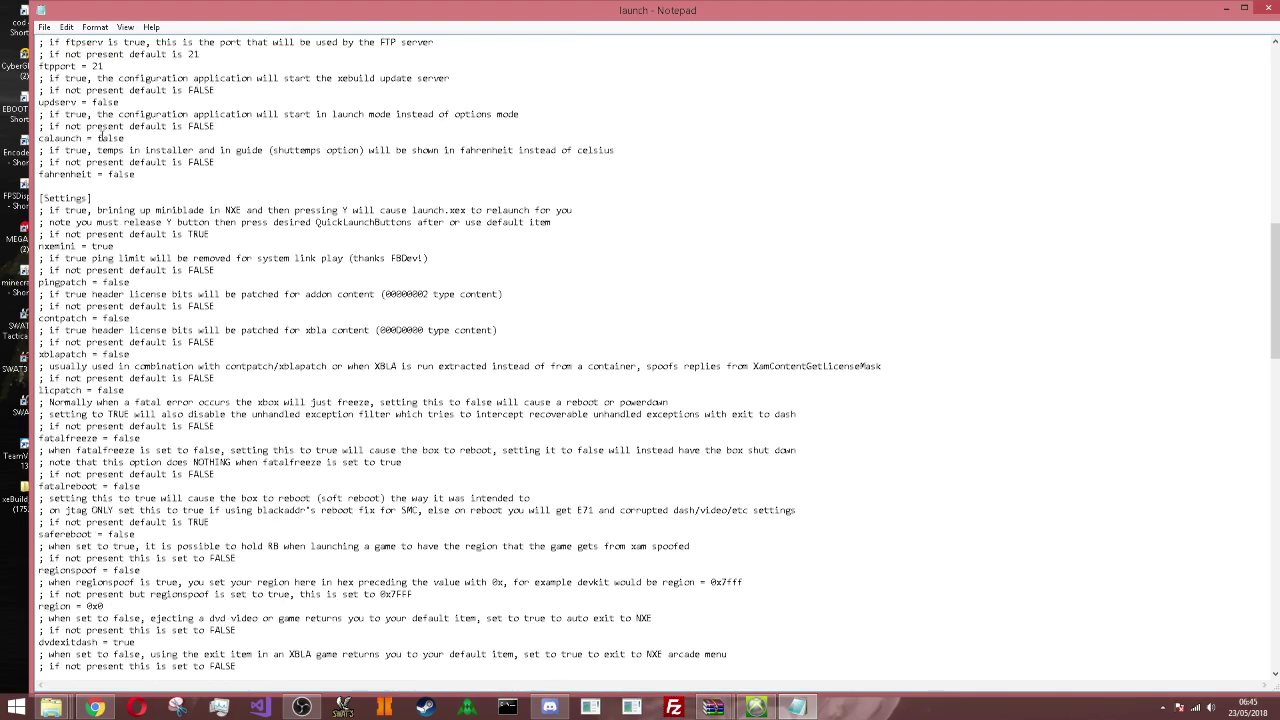
{"action": "scroll", "coordinate": [183, 166], "scroll_direction": "up", "scroll_amount": 9}
{"action": "scroll", "coordinate": [183, 166], "scroll_direction": "up", "scroll_amount": 11}
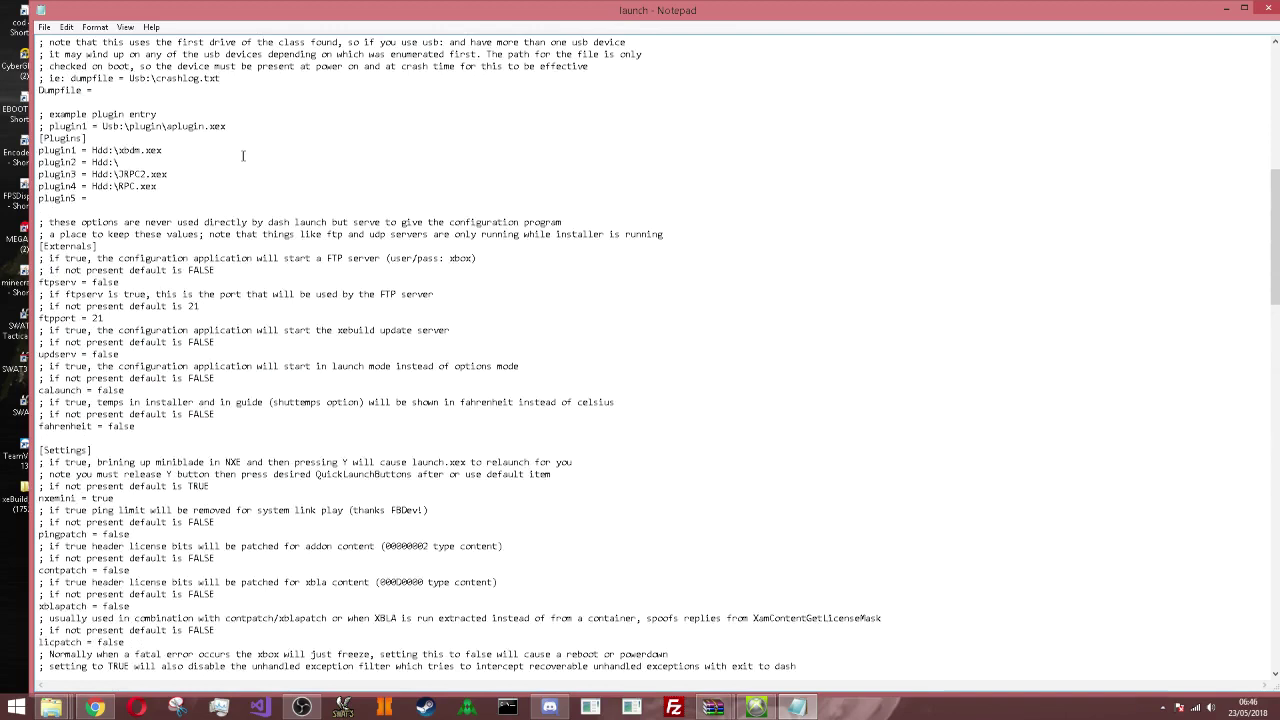
{"action": "scroll", "coordinate": [184, 117], "scroll_direction": "up", "scroll_amount": 5}
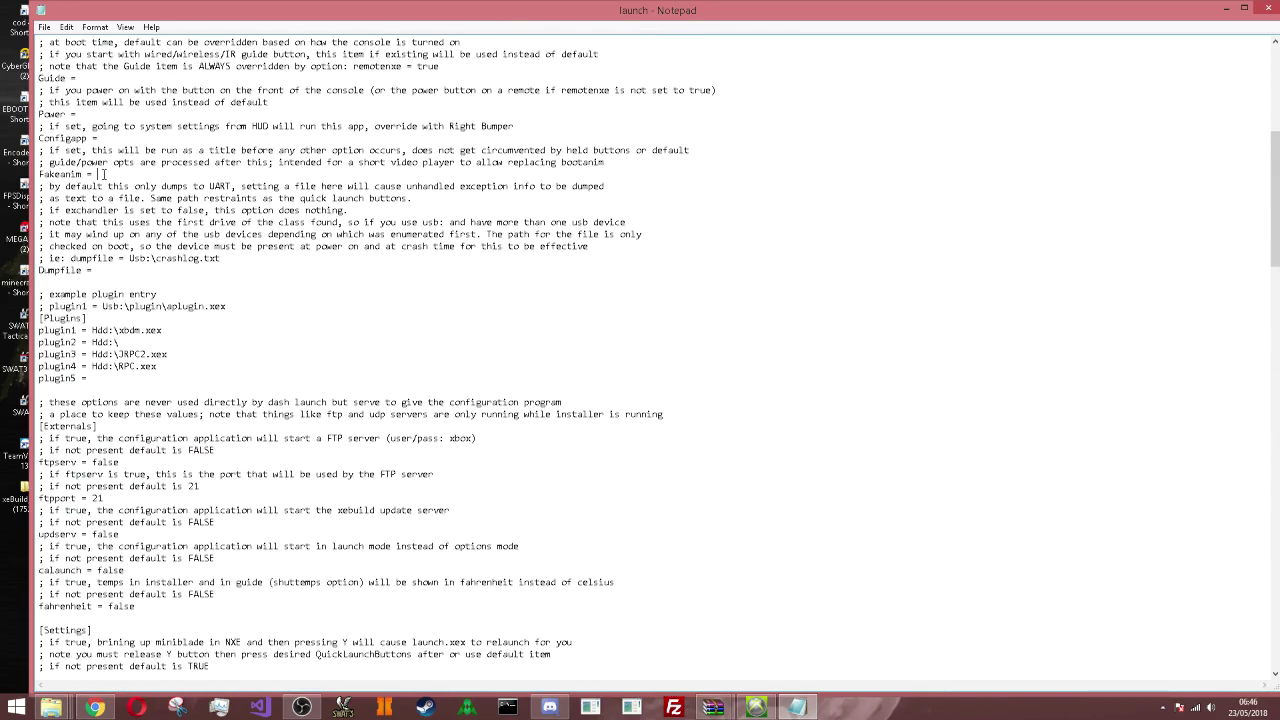
{"action": "left_click_drag", "start_coordinate": [103, 174], "coordinate": [215, 145]}
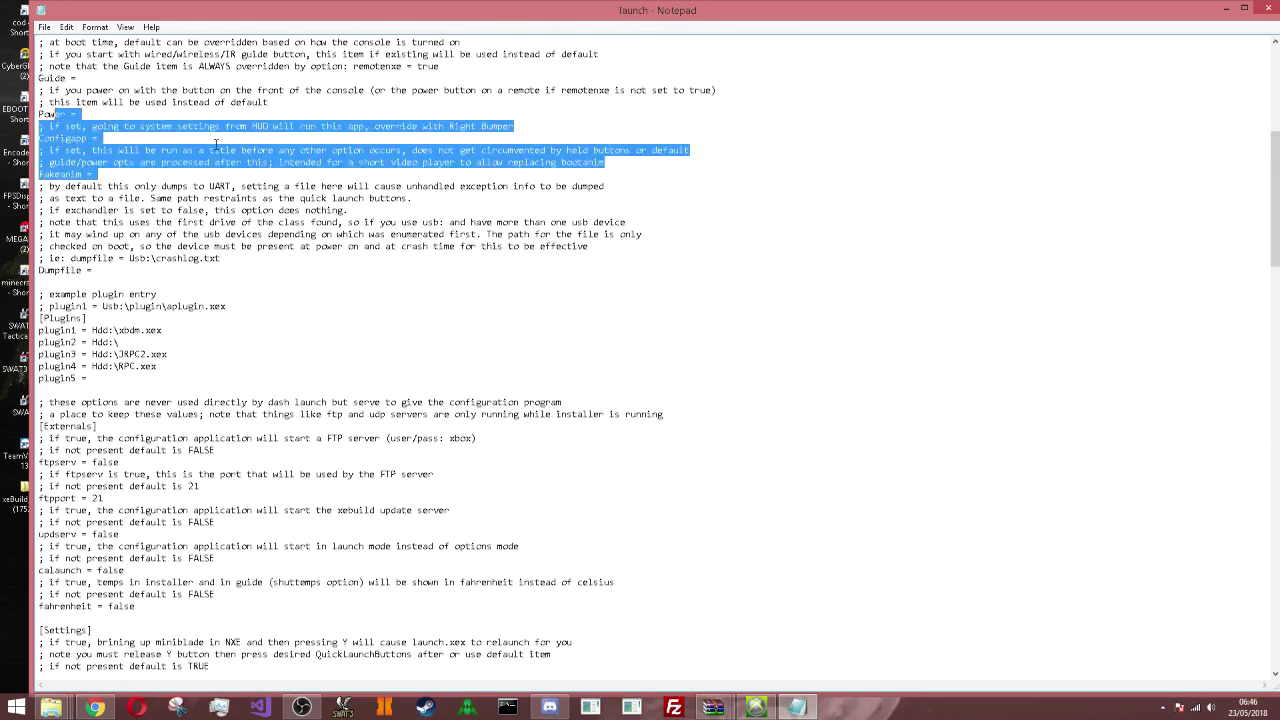
{"action": "left_click", "coordinate": [215, 145]}
{"action": "left_click", "coordinate": [143, 343]}
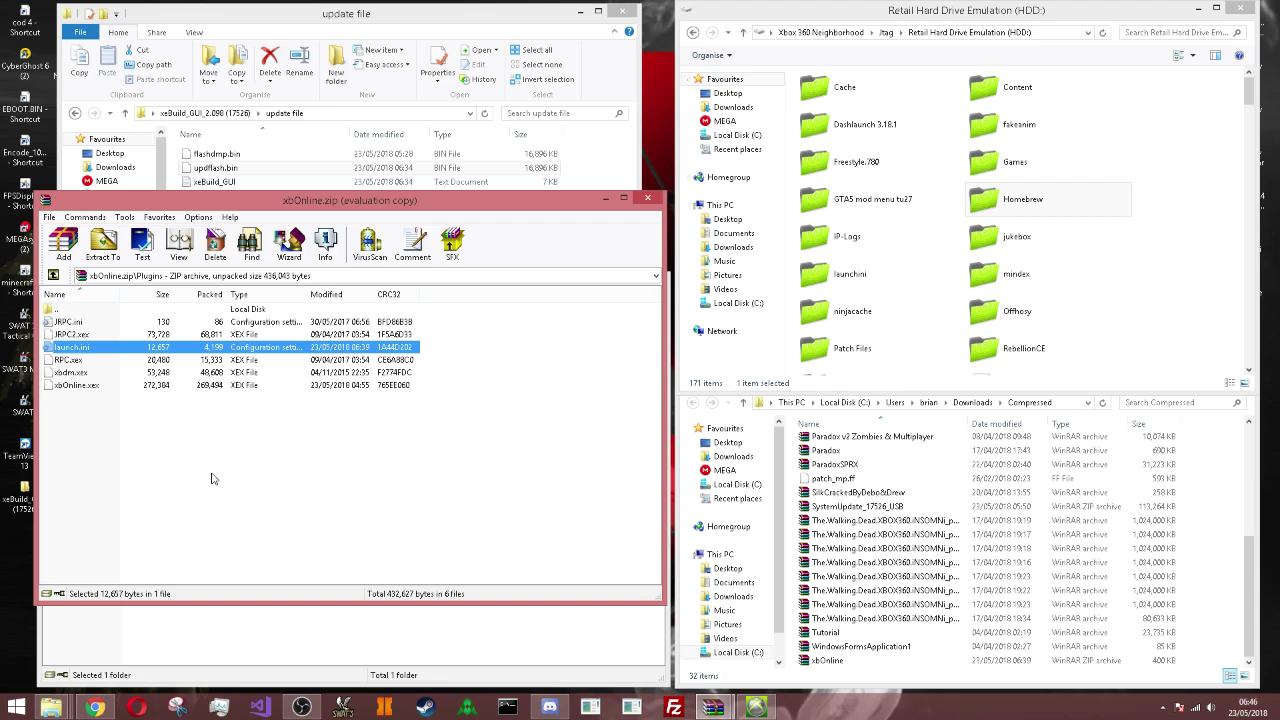
- Drag the six plugin files, including launch.ini and JRPC2.xex, to the console HDD, replacing existing ones
{"action": "left_click_drag", "start_coordinate": [202, 442], "coordinate": [208, 321]}
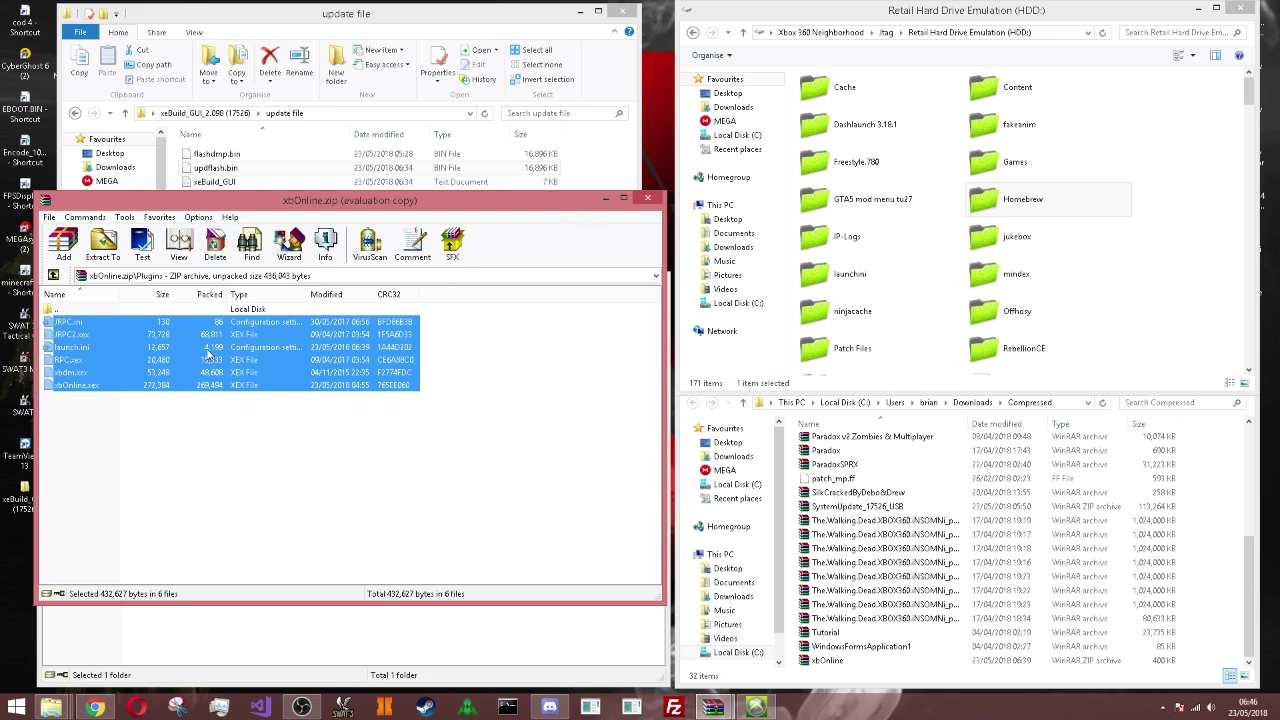
{"action": "left_click_drag", "start_coordinate": [208, 352], "coordinate": [1190, 232]}
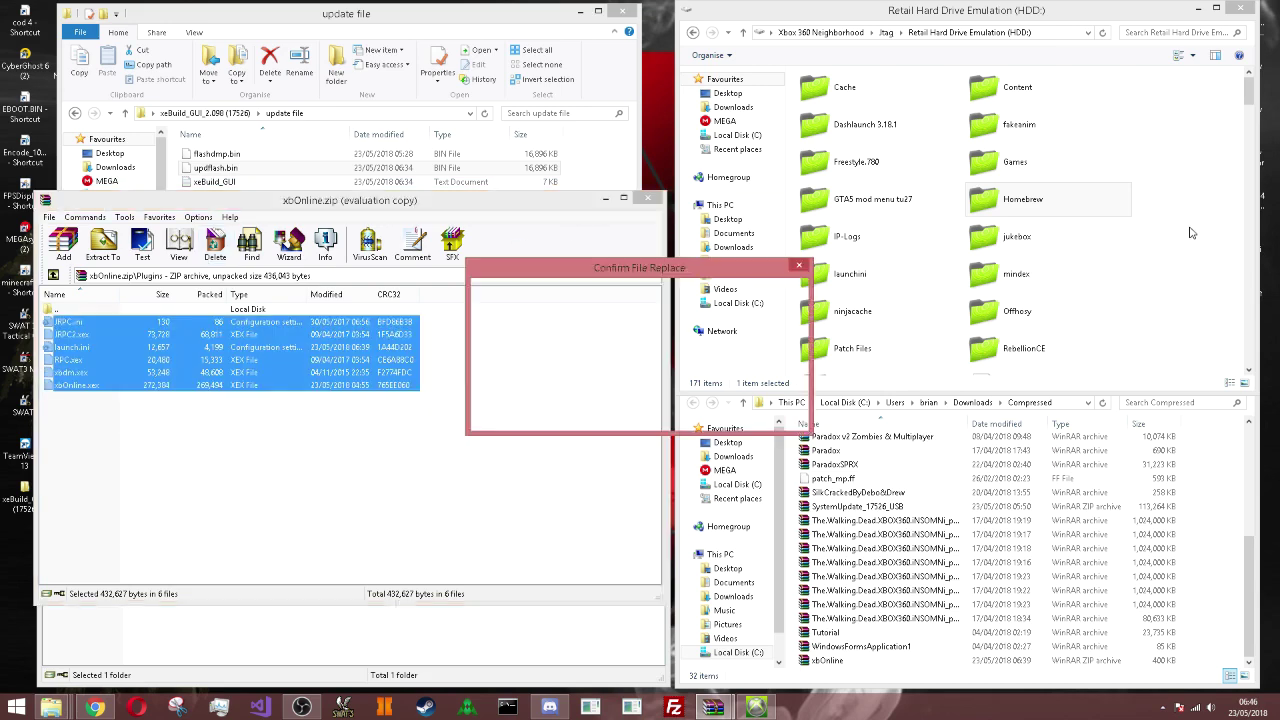
{"action": "key", "text": "Return"}
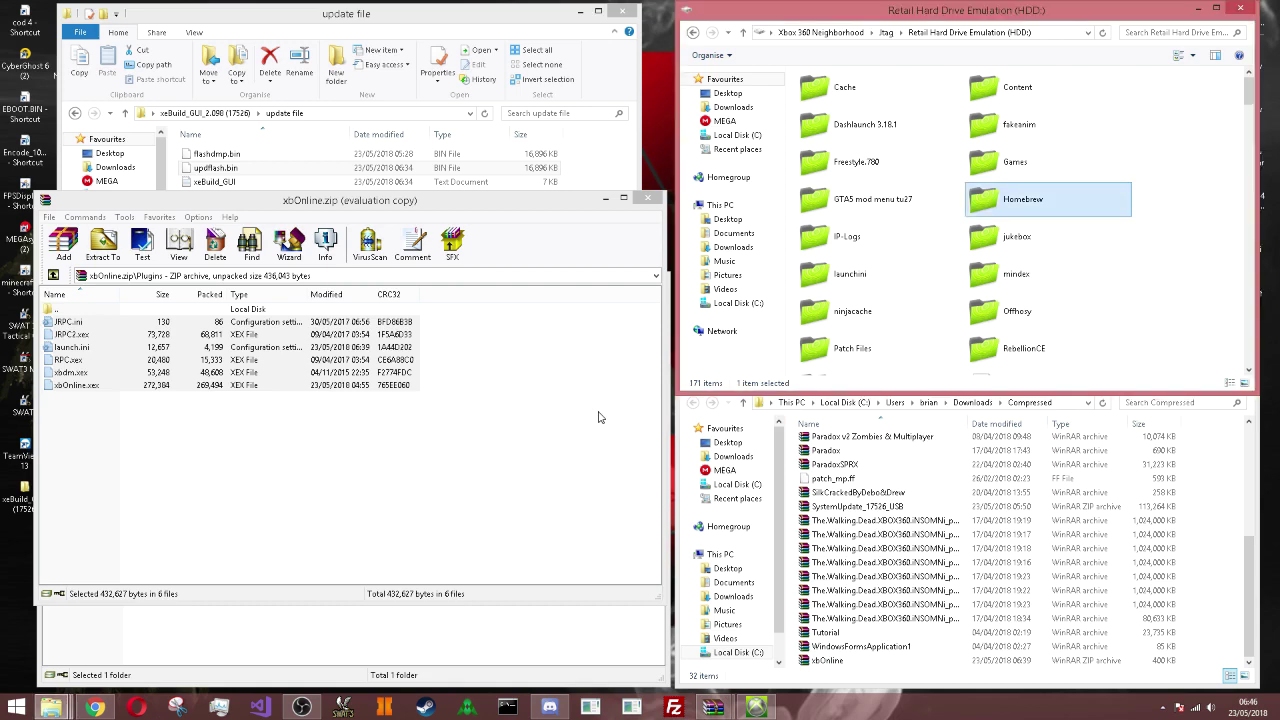
{"action": "left_click", "coordinate": [647, 198]}
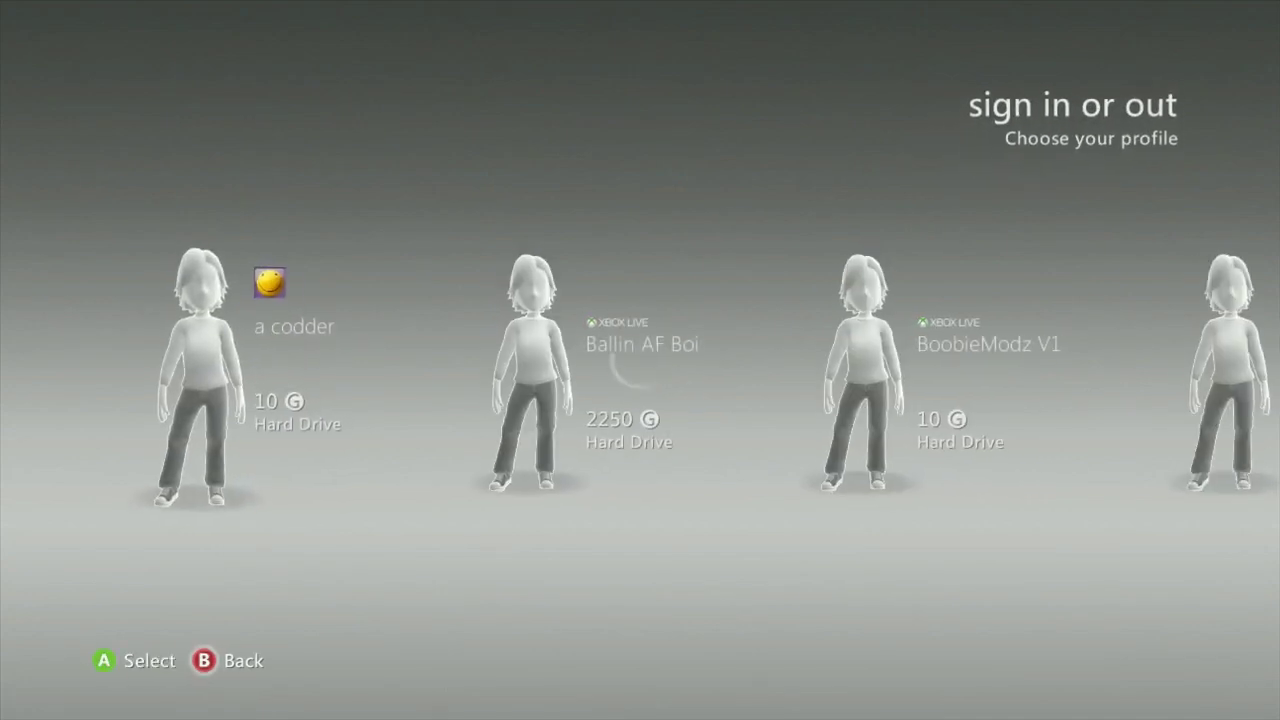
- Choose a profile, move to Social and back to Home, then return to the Xbox update page
{"action": "key", "text": "Return"}
{"action": "key", "text": "Right"}
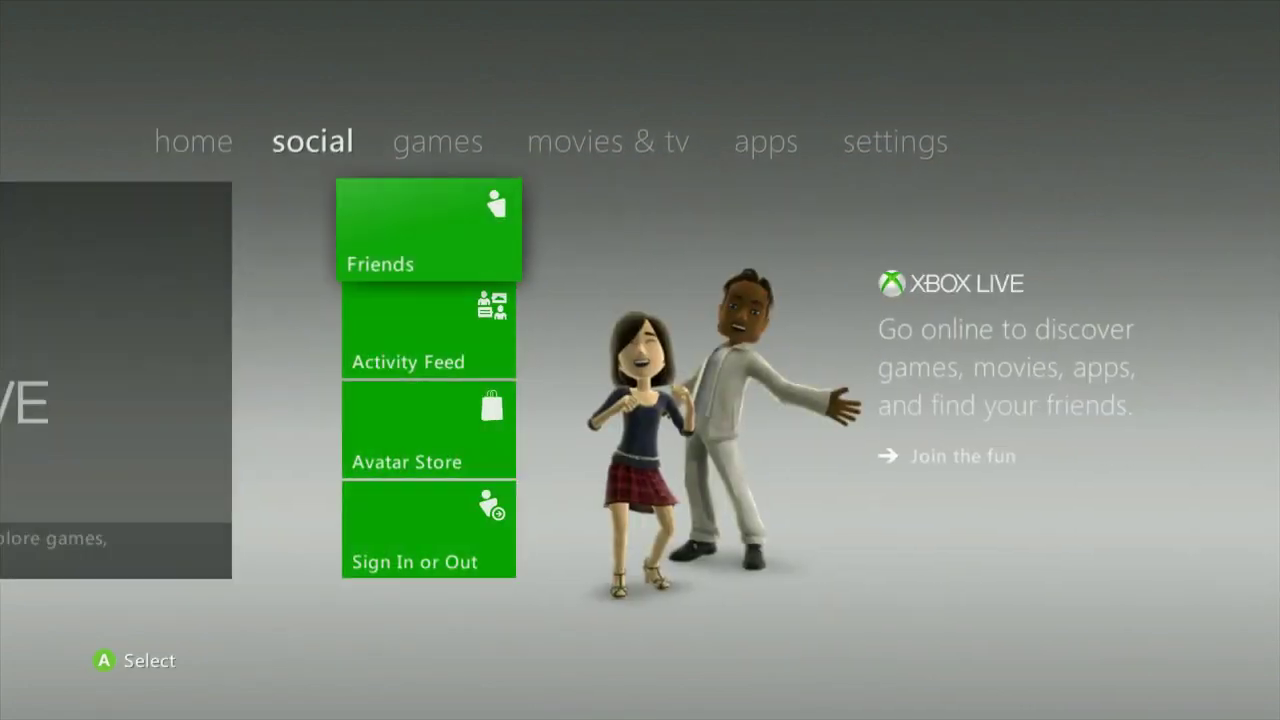
{"action": "key", "text": "Left"}
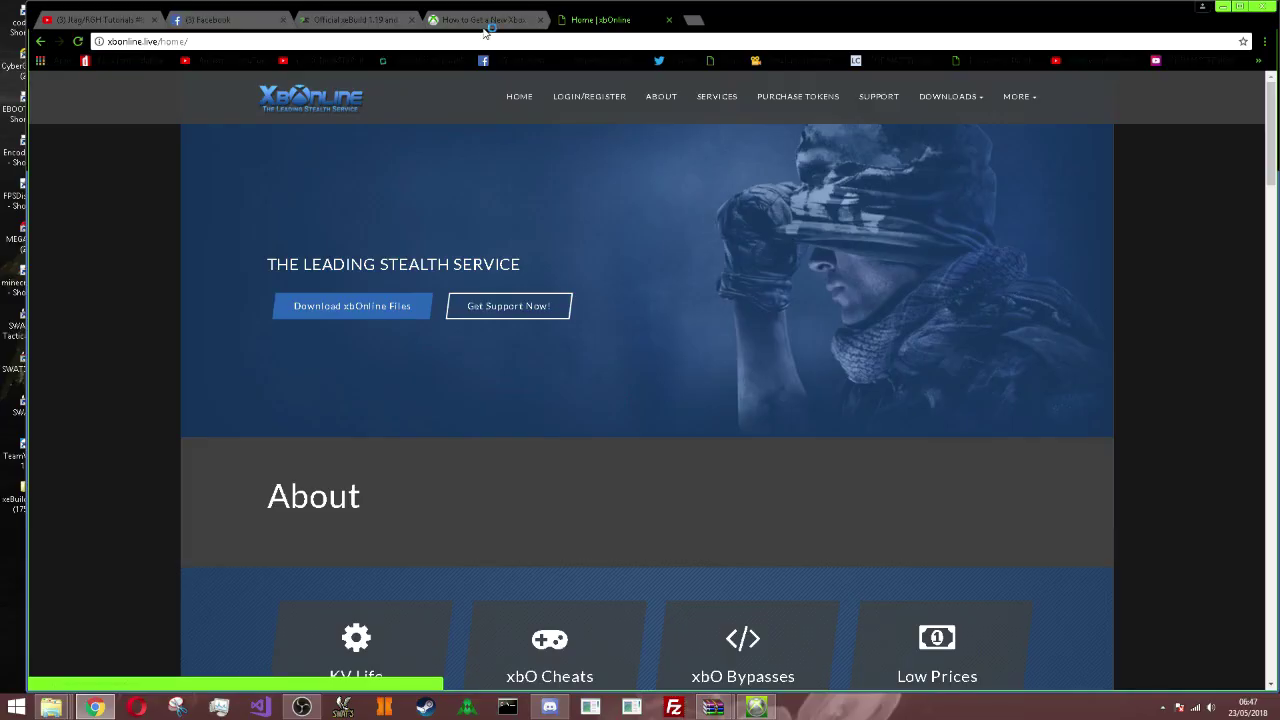
{"action": "left_click", "coordinate": [485, 22]}
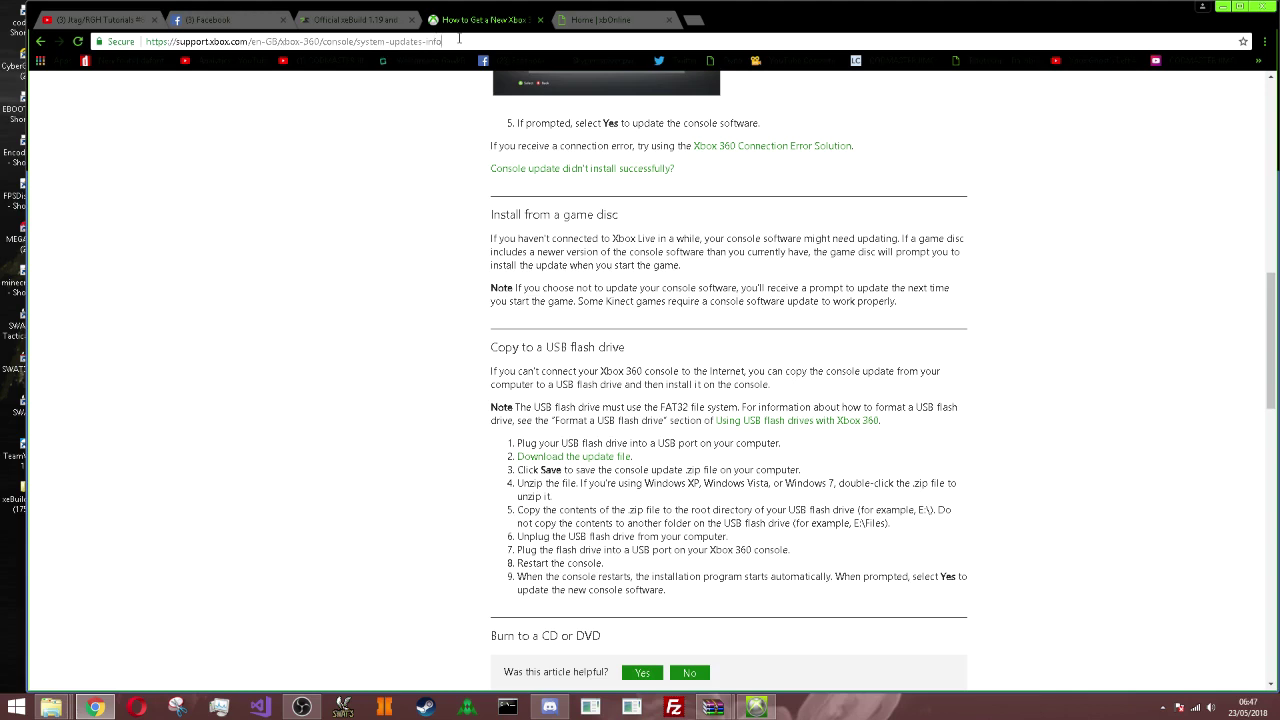
- Start downloading the update file linked under 'Copy to a USB flash drive'
{"action": "left_click_drag", "start_coordinate": [459, 38], "coordinate": [103, 45]}
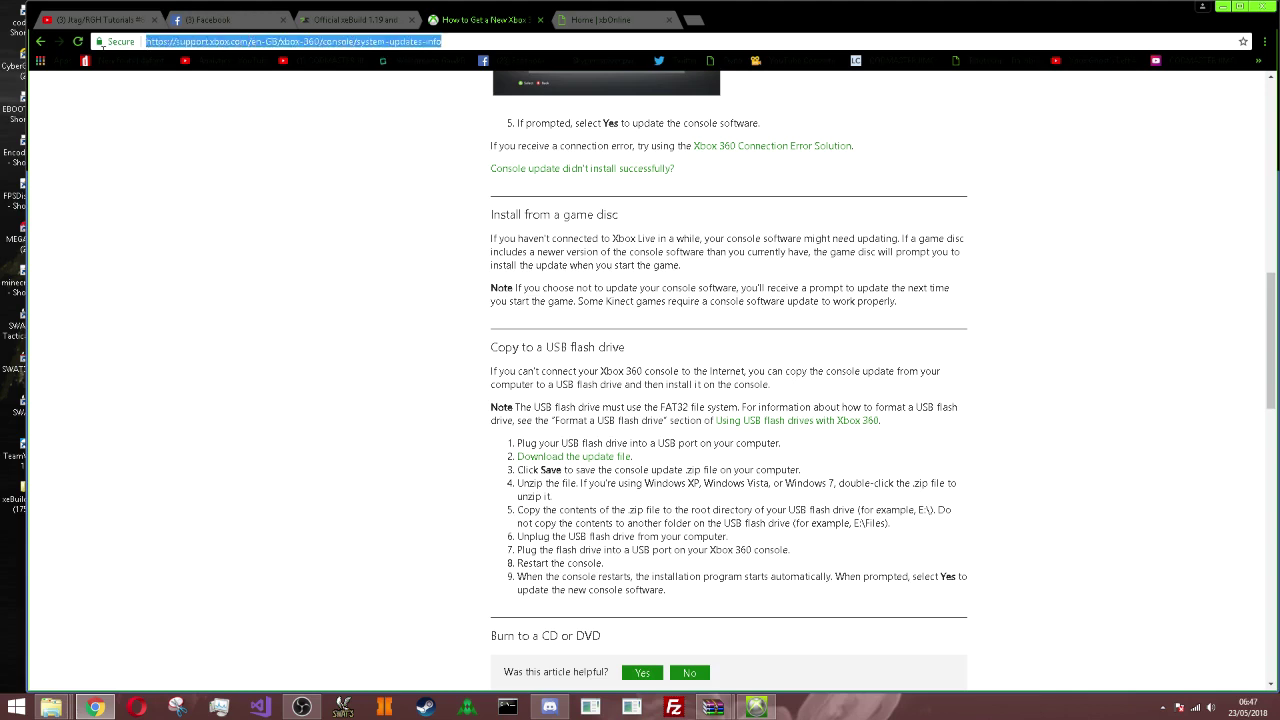
{"action": "left_click", "coordinate": [390, 230]}
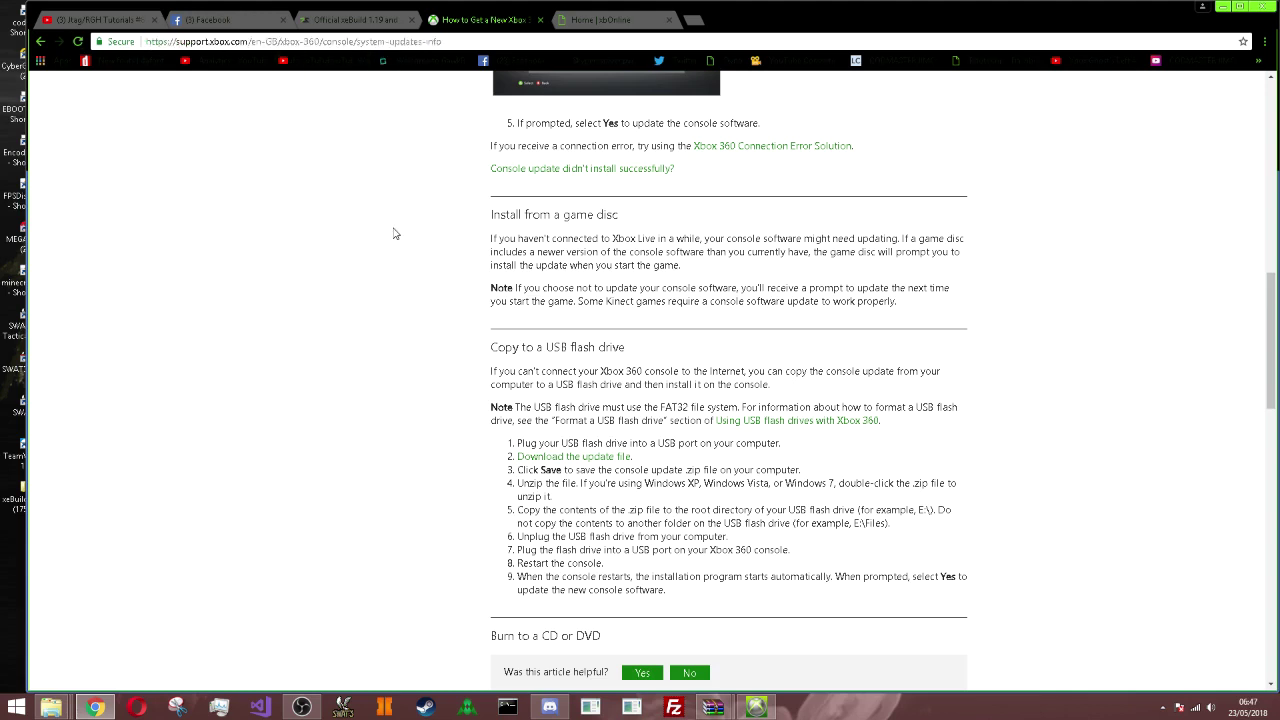
{"action": "left_click", "coordinate": [588, 458]}
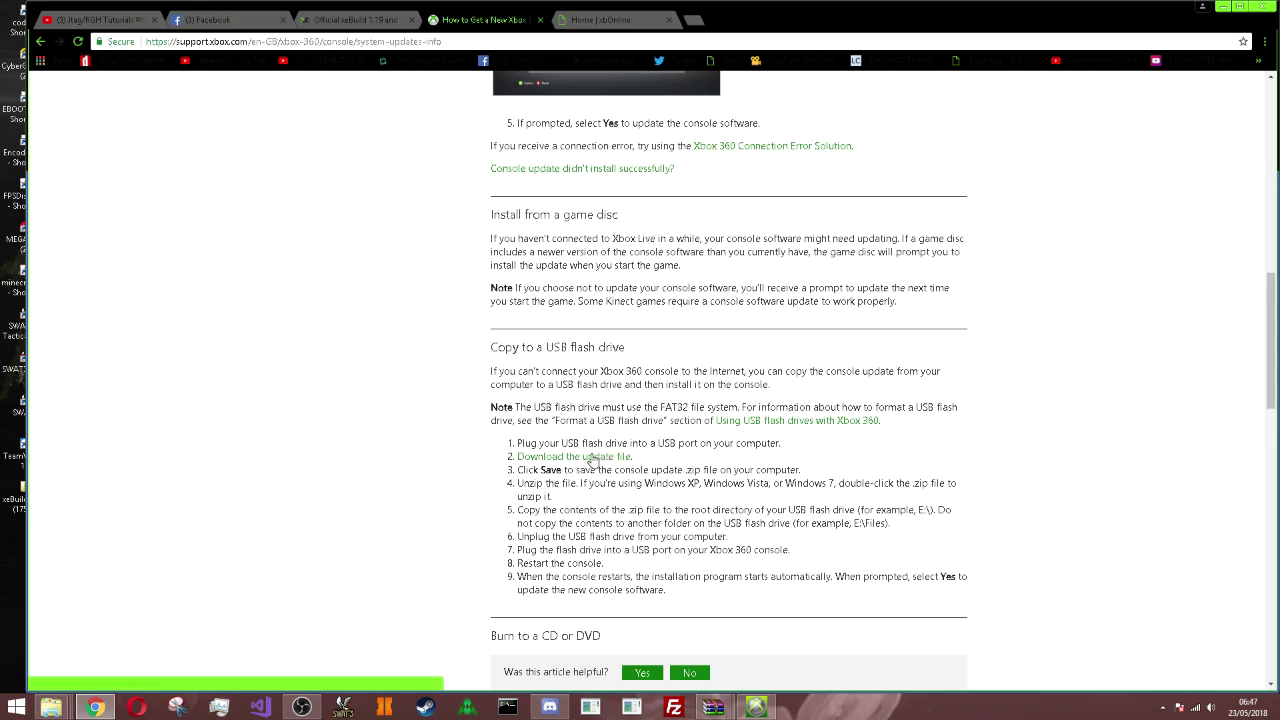
- Open the downloaded SystemUpdate_17526_USB.zip and select its $SystemUpdate folder
{"action": "left_click", "coordinate": [1222, 8]}
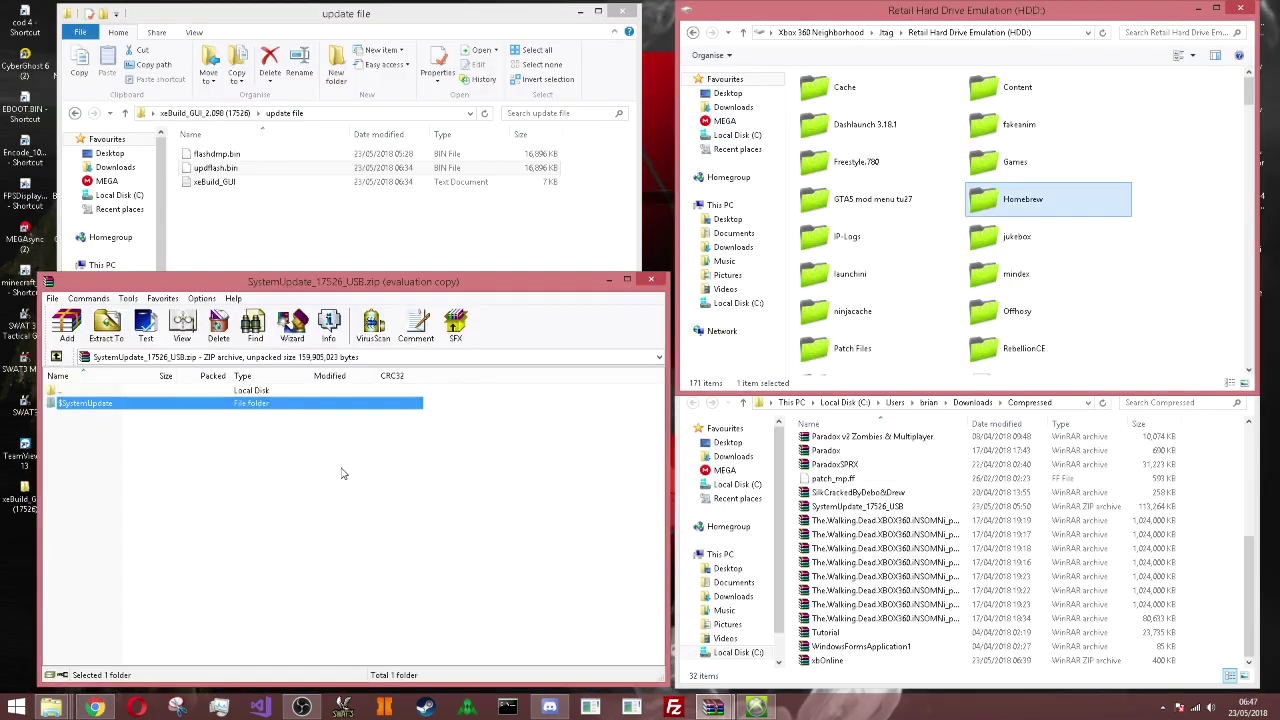
{"action": "left_click", "coordinate": [96, 405]}
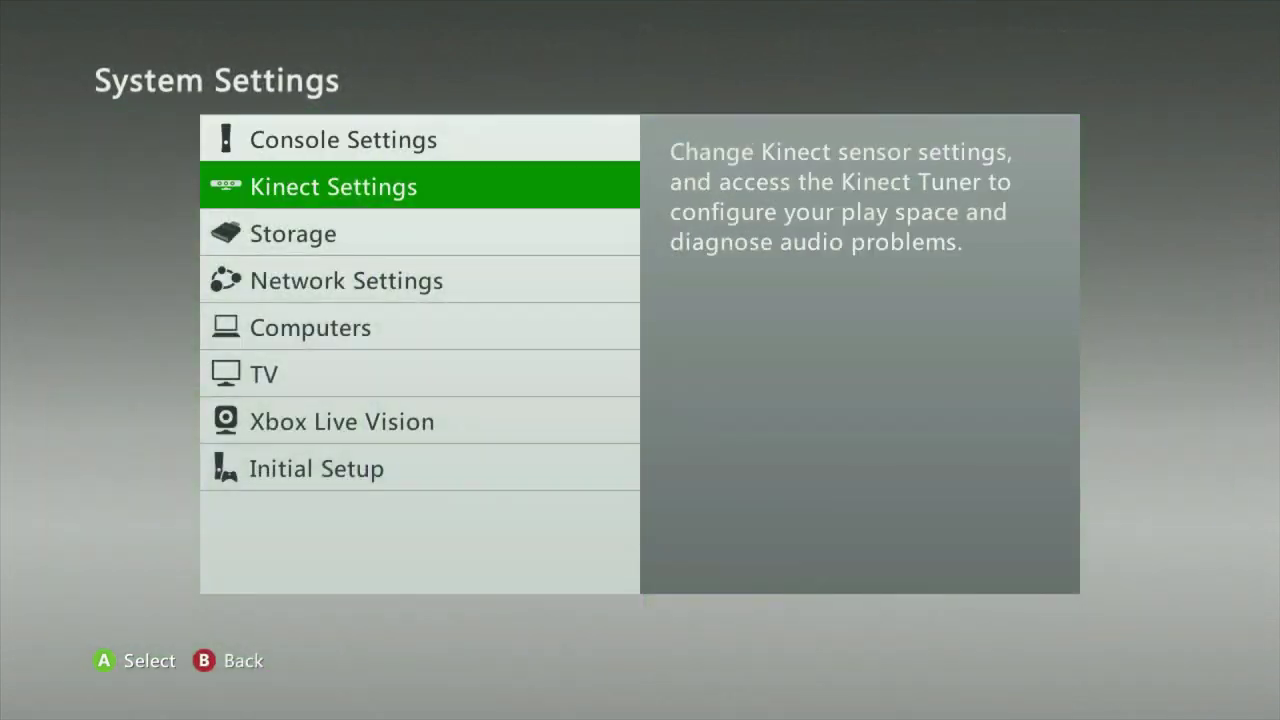
- Check that Console Settings > System Info shows dashboard 2.0.17526.0, then back out to the settings tiles
{"action": "key", "text": "Up"}
{"action": "key", "text": "Return"}
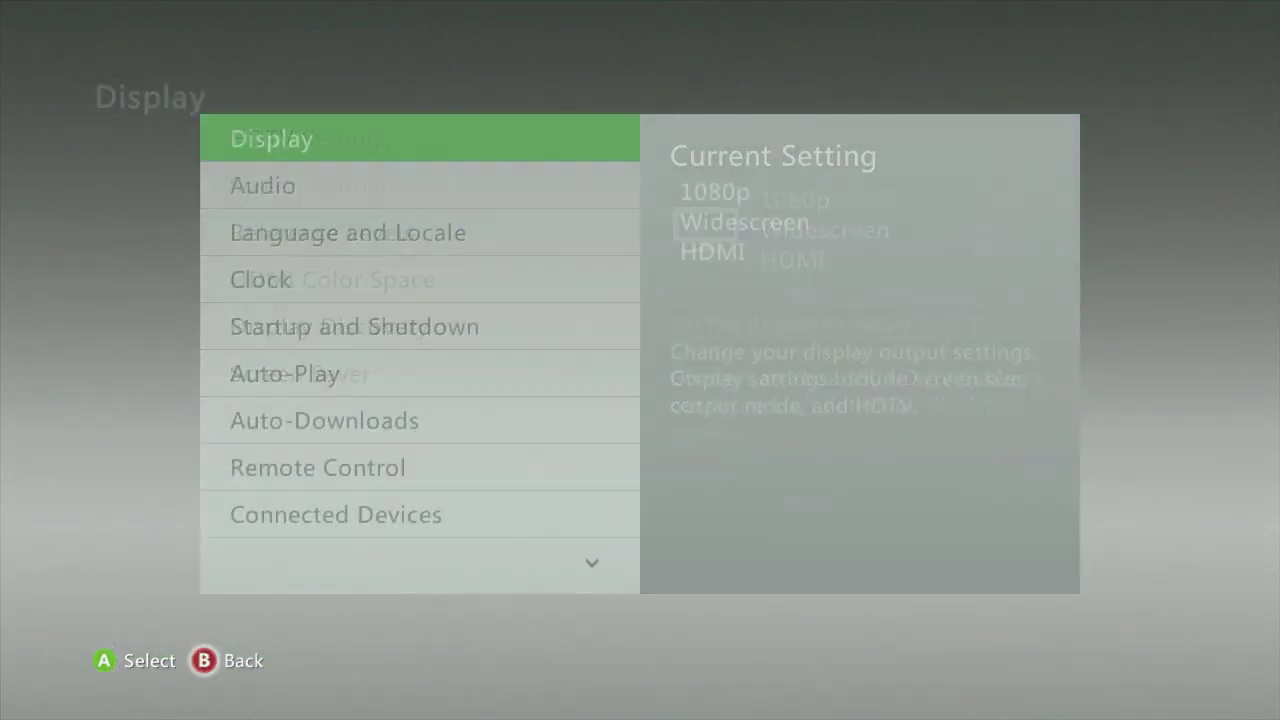
{"action": "key", "text": "Down"}
{"action": "key", "text": "Up"}
{"action": "key", "text": "Up"}
{"action": "key", "text": "Up"}
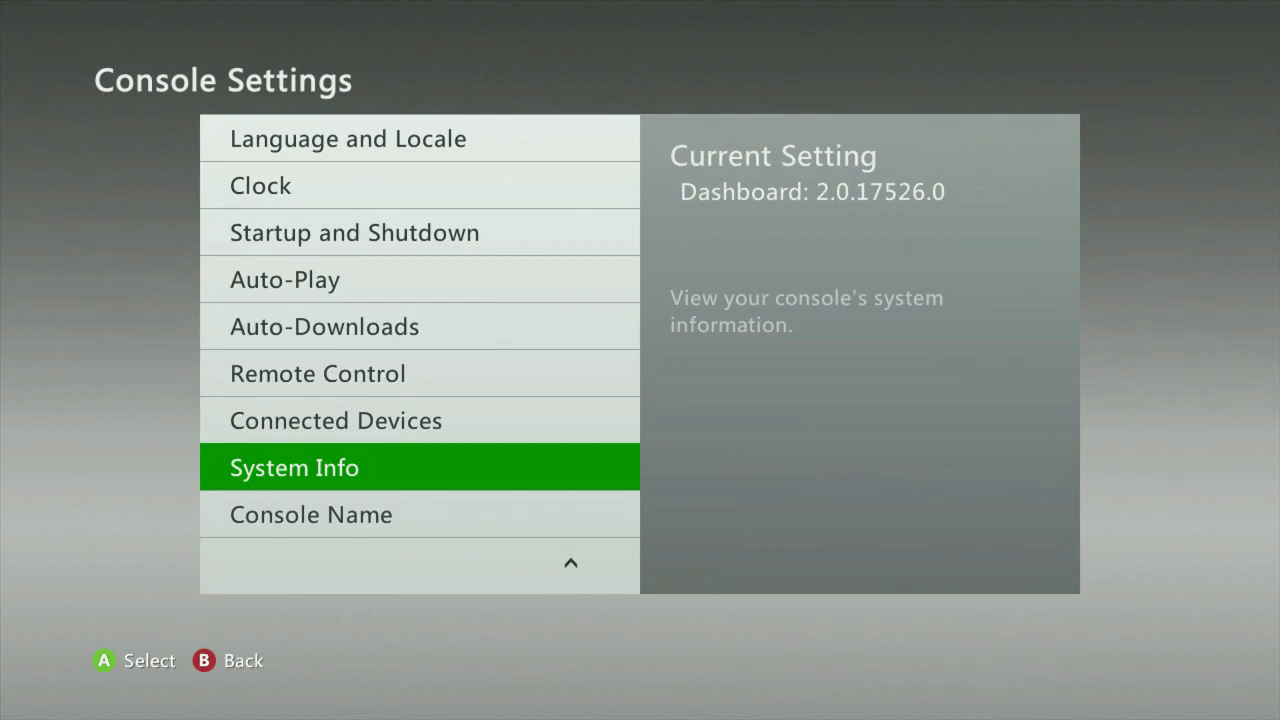
{"action": "key", "text": "Escape"}
{"action": "key", "text": "Escape"}
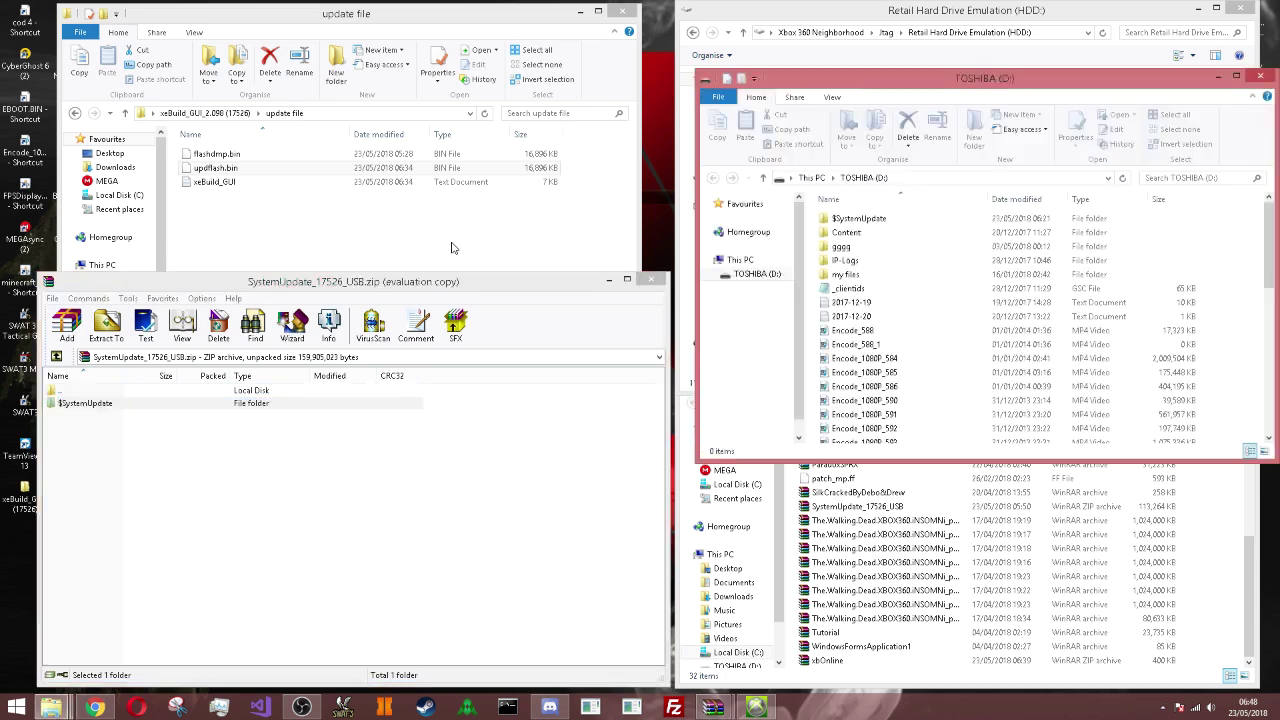
- Delete the old $SystemUpdate folder on TOSHIBA (D:) and copy in the new one from WinRAR
{"action": "scroll", "coordinate": [1012, 305], "scroll_direction": "down", "scroll_amount": 6}
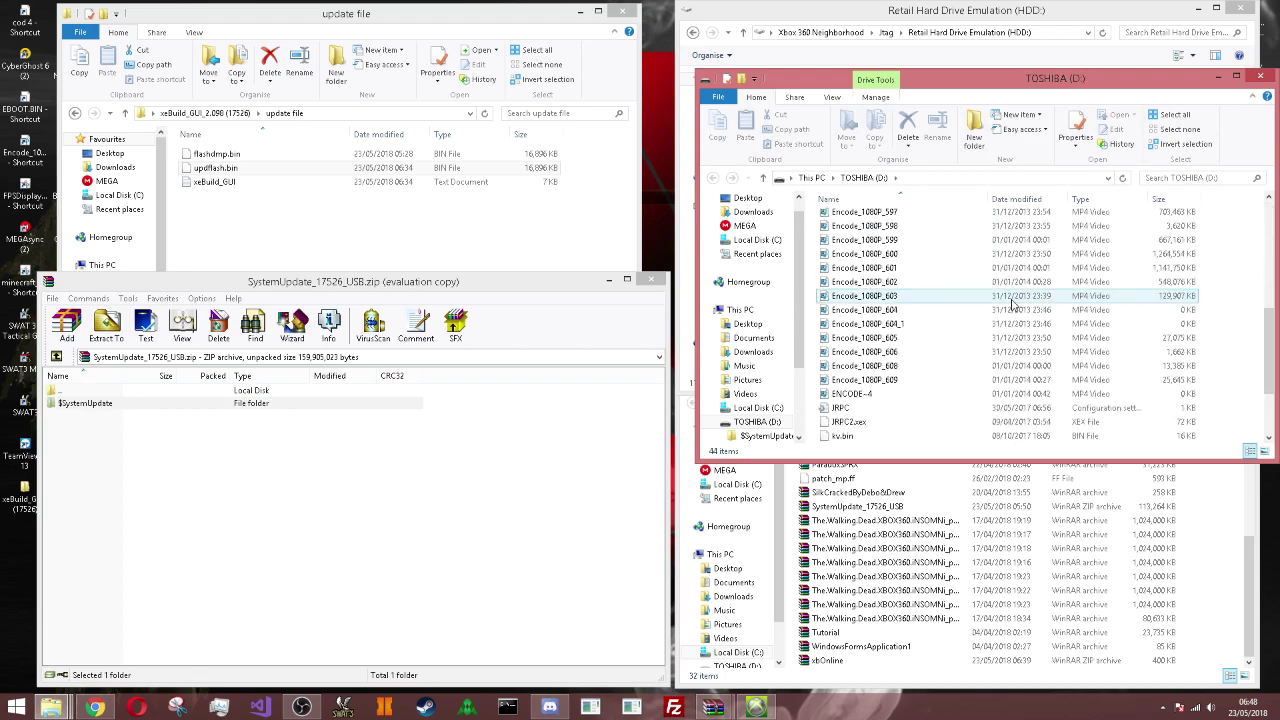
{"action": "scroll", "coordinate": [1000, 290], "scroll_direction": "up", "scroll_amount": 7}
{"action": "left_click", "coordinate": [940, 219]}
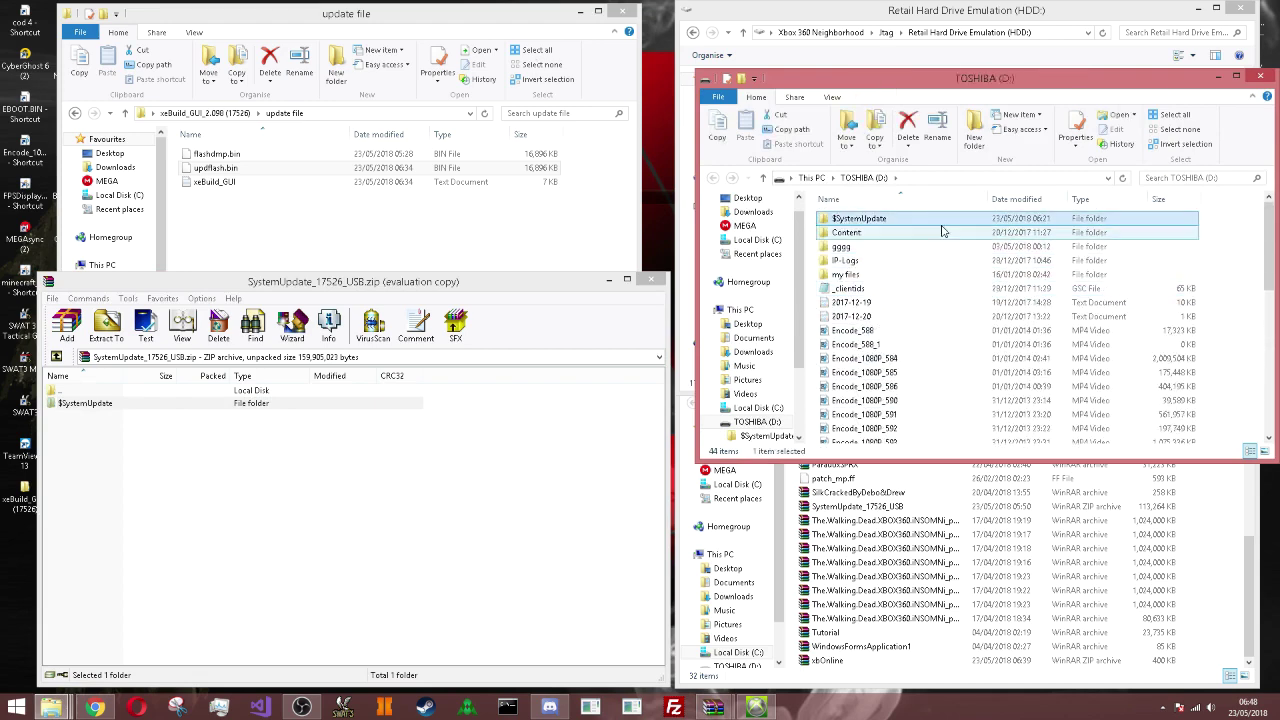
{"action": "key", "text": "Delete"}
{"action": "key", "text": "Return"}
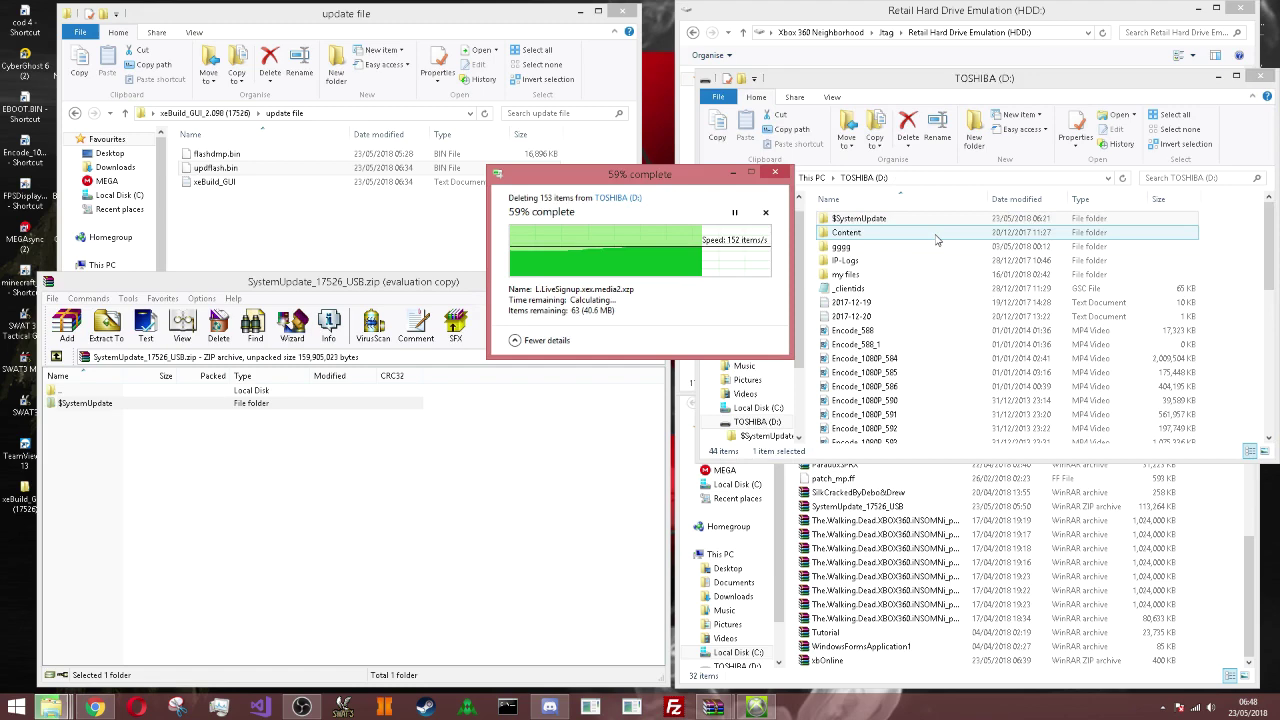
{"action": "left_click_drag", "start_coordinate": [140, 405], "coordinate": [1242, 276]}
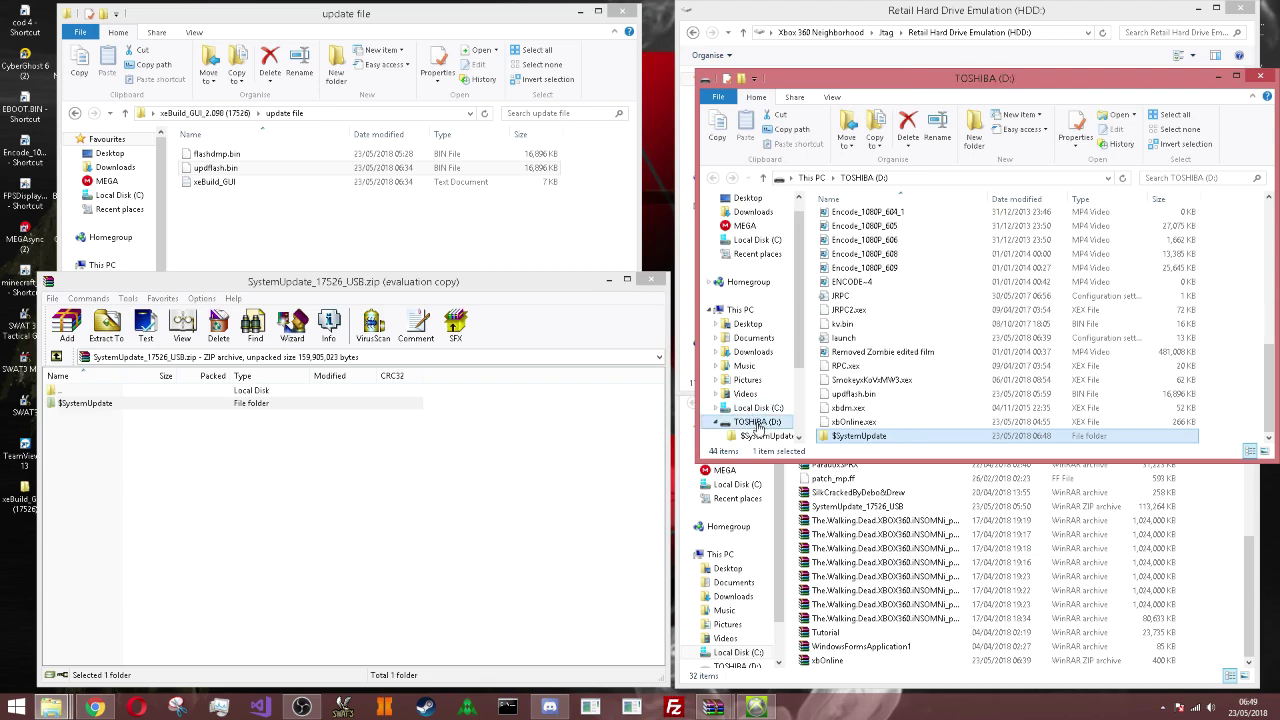
- Eject the TOSHIBA (D:) USB drive from the navigation pane
{"action": "right_click", "coordinate": [758, 425]}
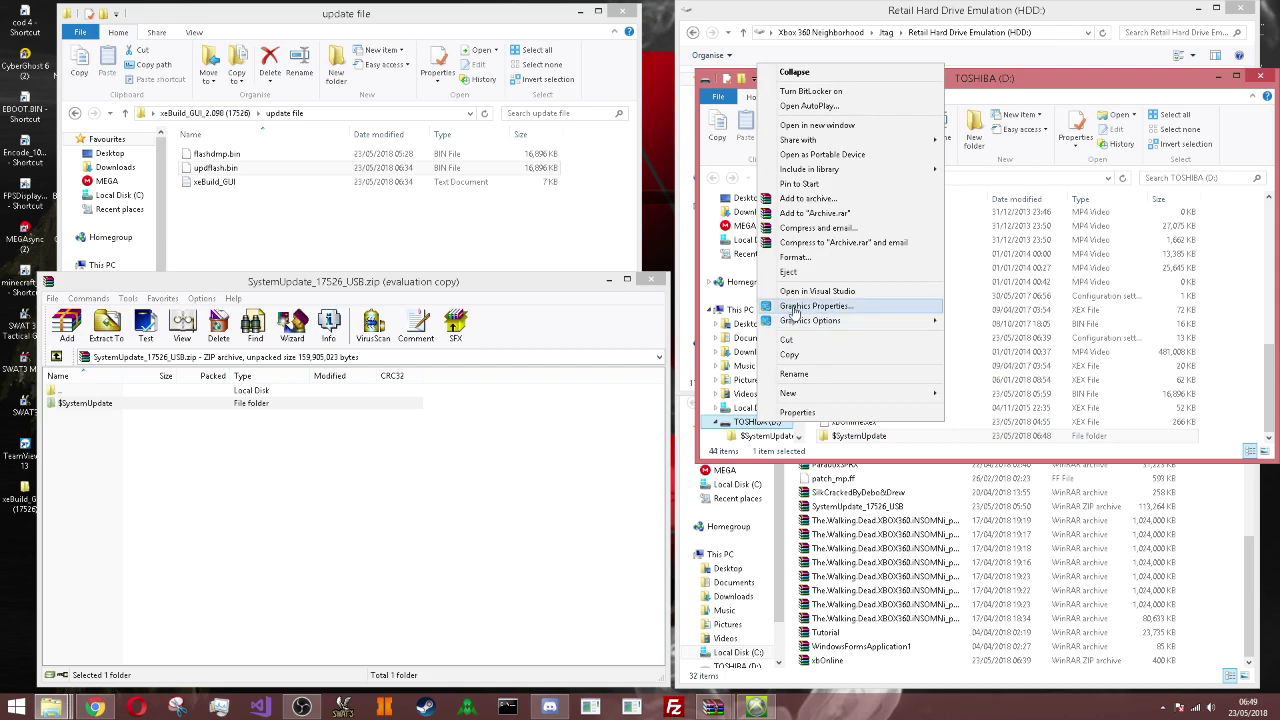
{"action": "left_click", "coordinate": [788, 272]}
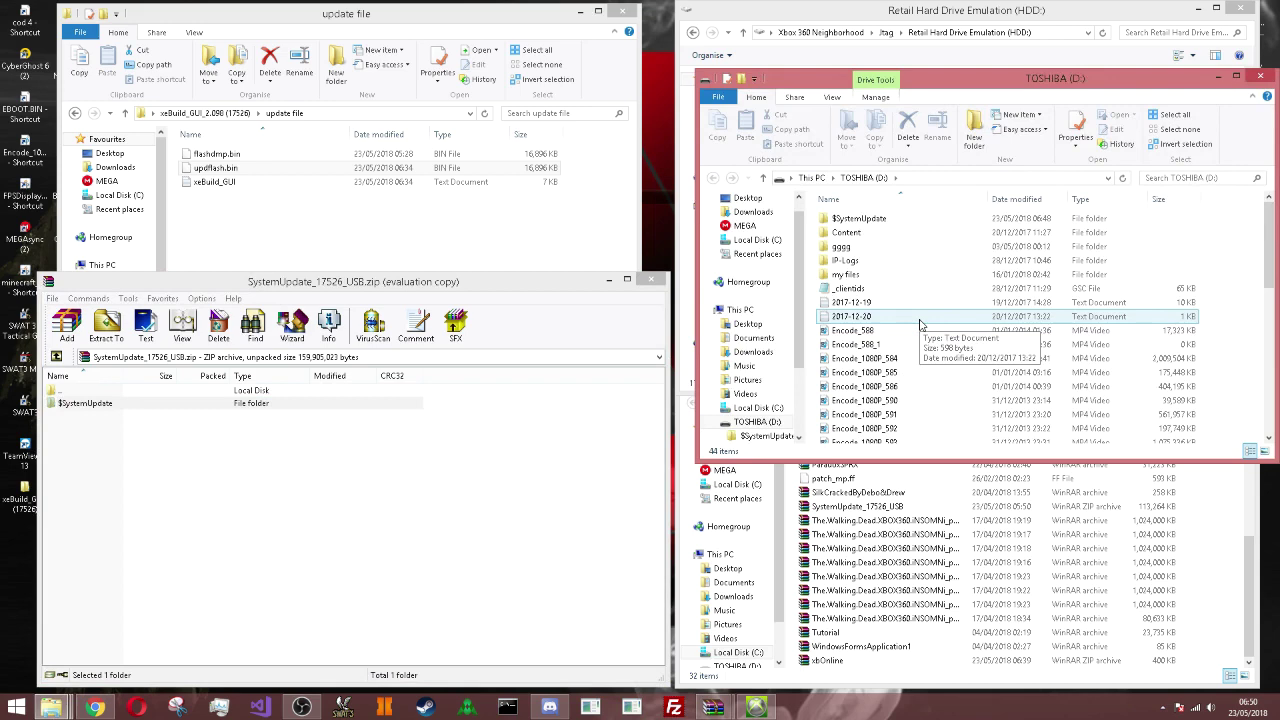
- Confirm the $SystemUpdate folder name is unchanged, then safely eject the TOSHIBA (D:) drive
{"action": "right_click", "coordinate": [852, 220]}
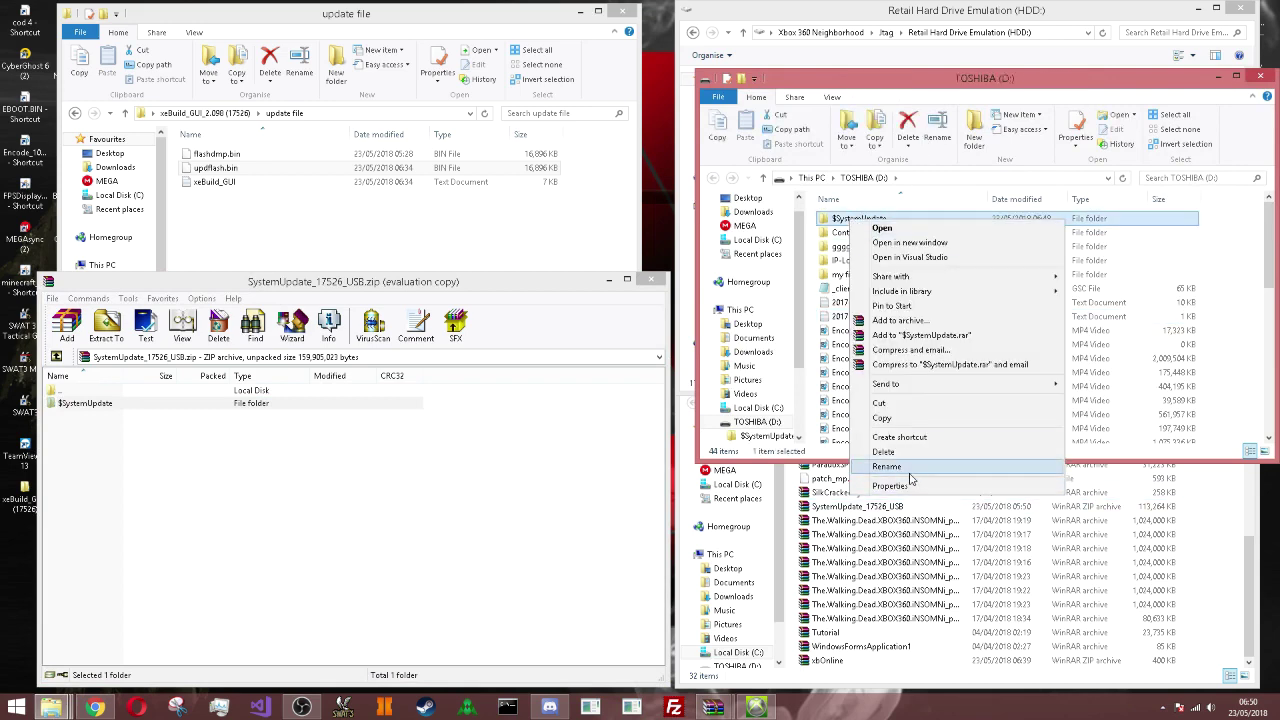
{"action": "left_click", "coordinate": [890, 467]}
{"action": "left_click", "coordinate": [835, 218]}
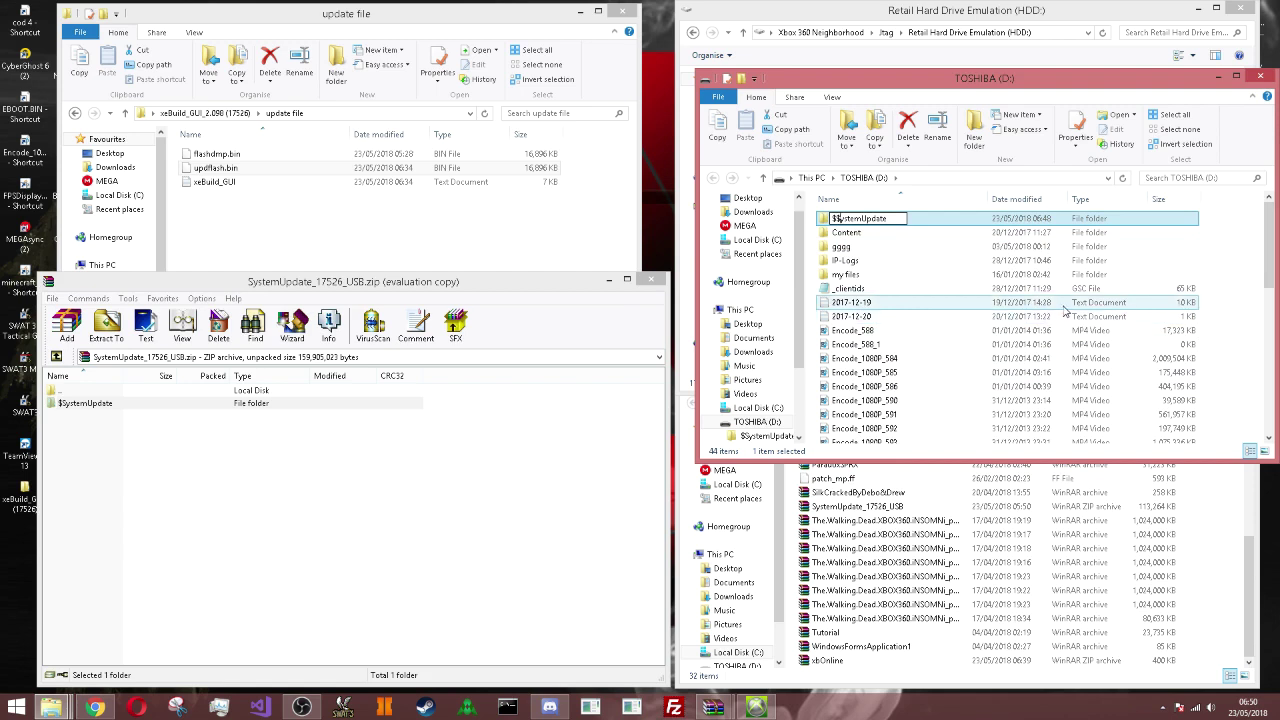
{"action": "key", "text": "Return"}
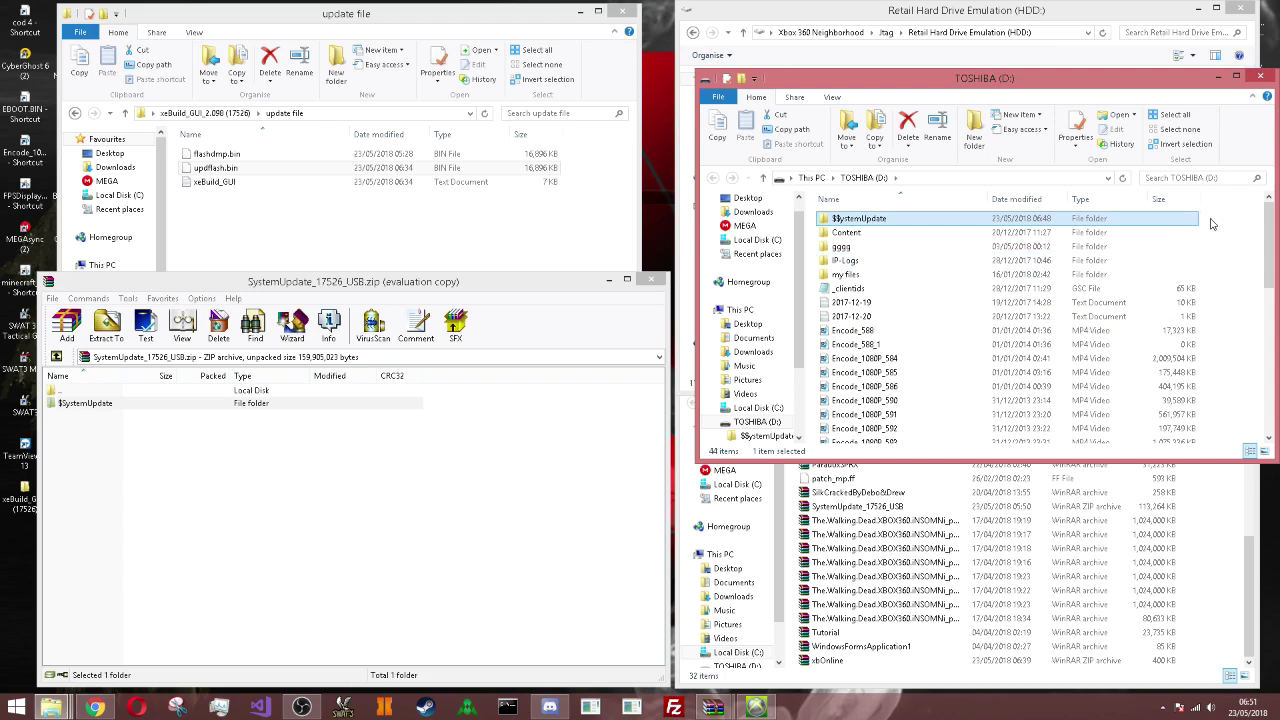
{"action": "right_click", "coordinate": [757, 422]}
{"action": "left_click", "coordinate": [786, 268]}
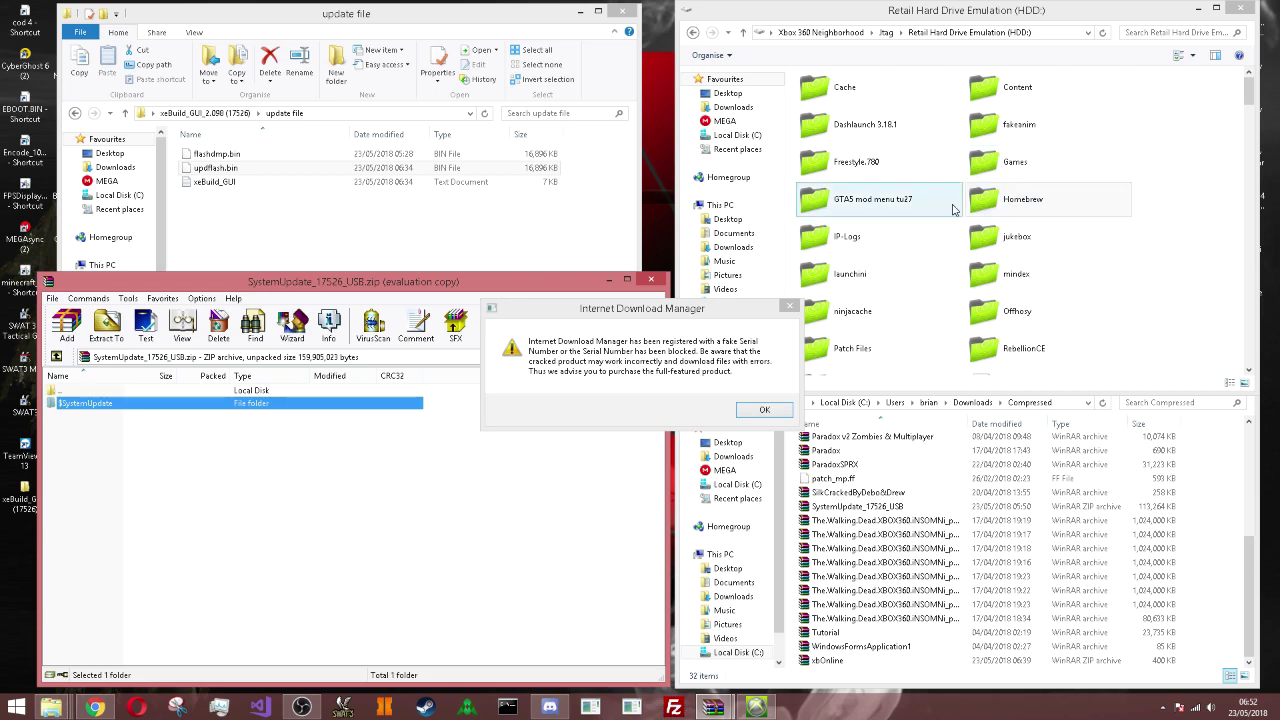
- Dismiss the IDM fake-serial warning and the IDM Registration dialog
{"action": "left_click", "coordinate": [790, 308]}
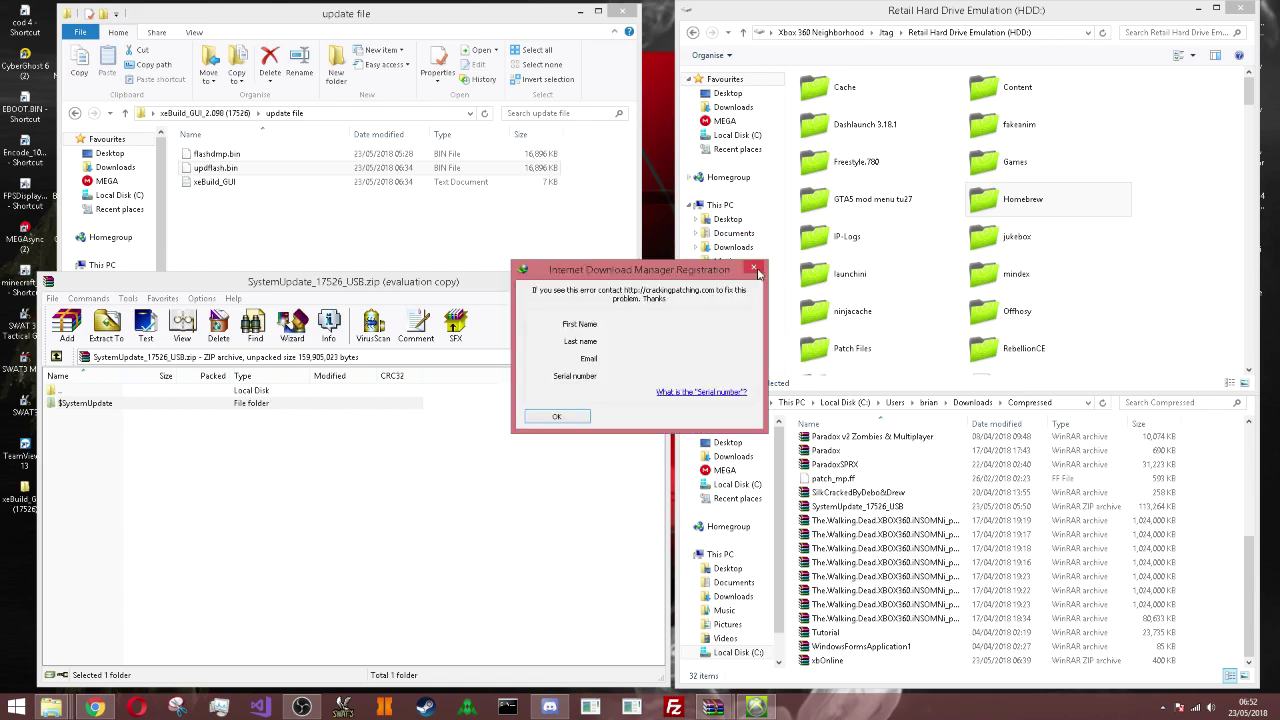
{"action": "left_click", "coordinate": [756, 269]}
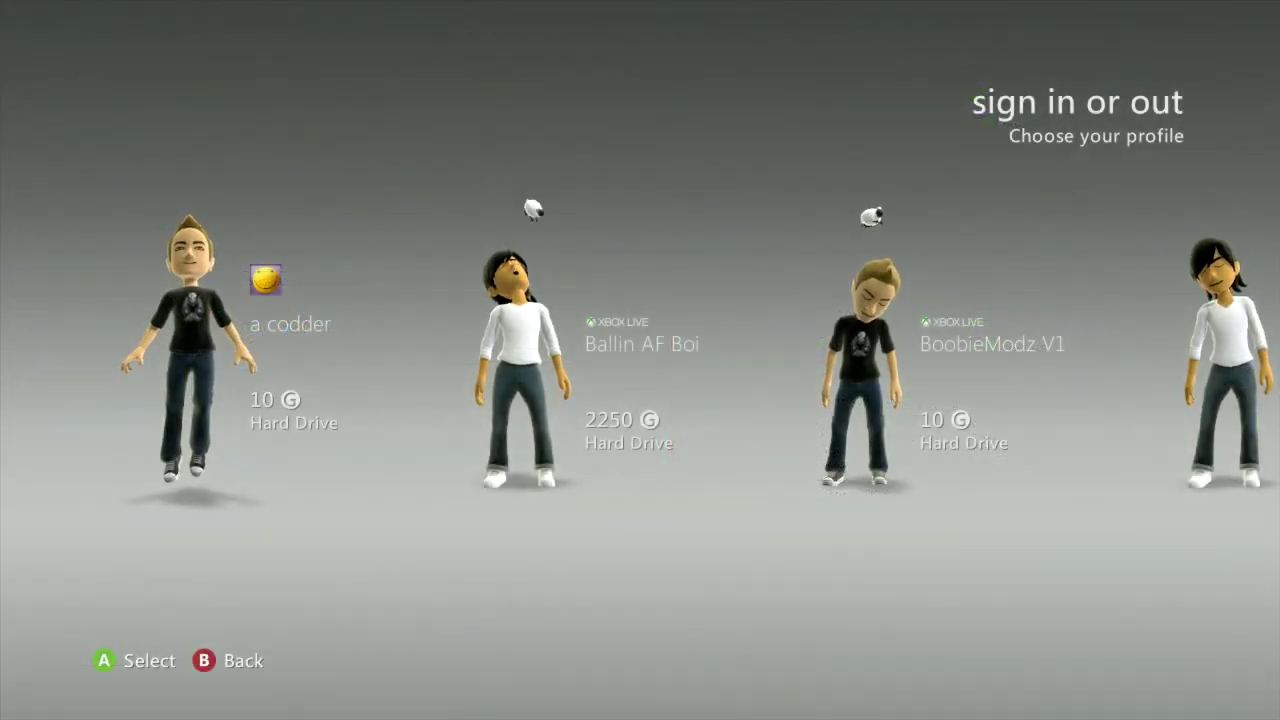
- Sign in a profile and confirm System Info shows dashboard 2.0.17526.0
{"action": "key", "text": "Return"}
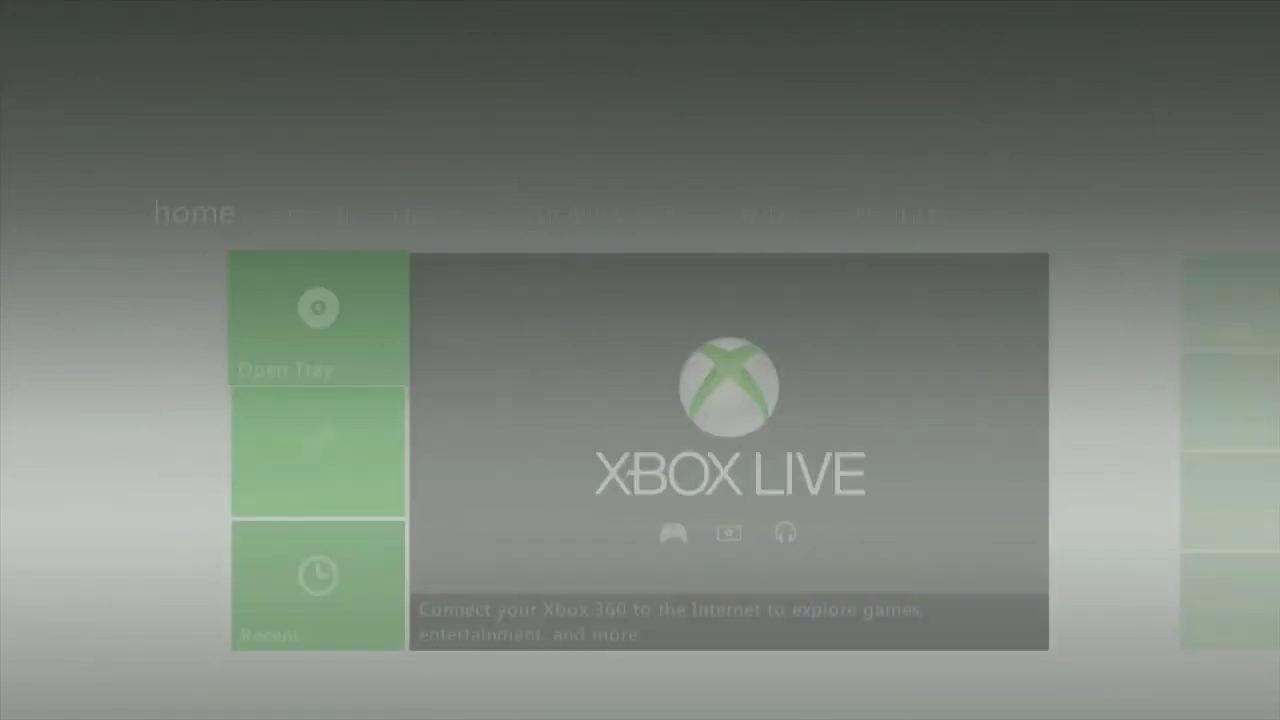
{"action": "key", "text": "Right"}
{"action": "key", "text": "Right"}
{"action": "key", "text": "Right"}
{"action": "key", "text": "Right"}
{"action": "key", "text": "Right"}
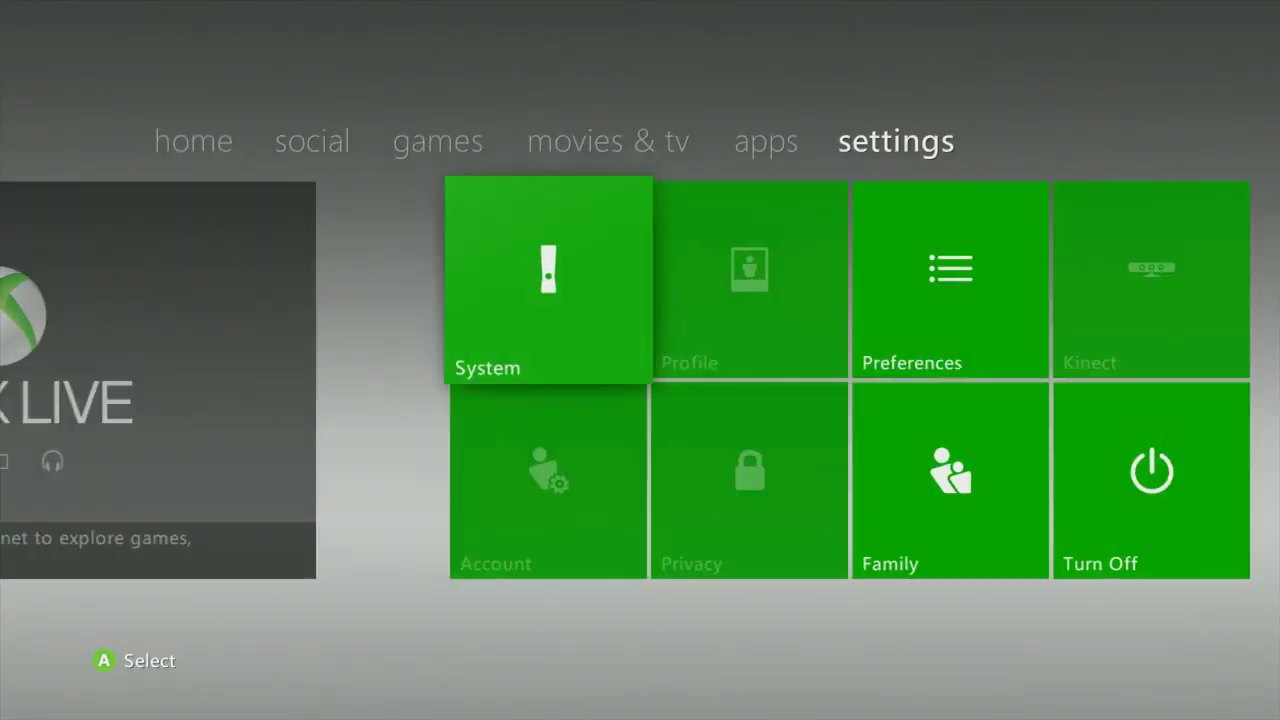
{"action": "key", "text": "Return"}
{"action": "key", "text": "Return"}
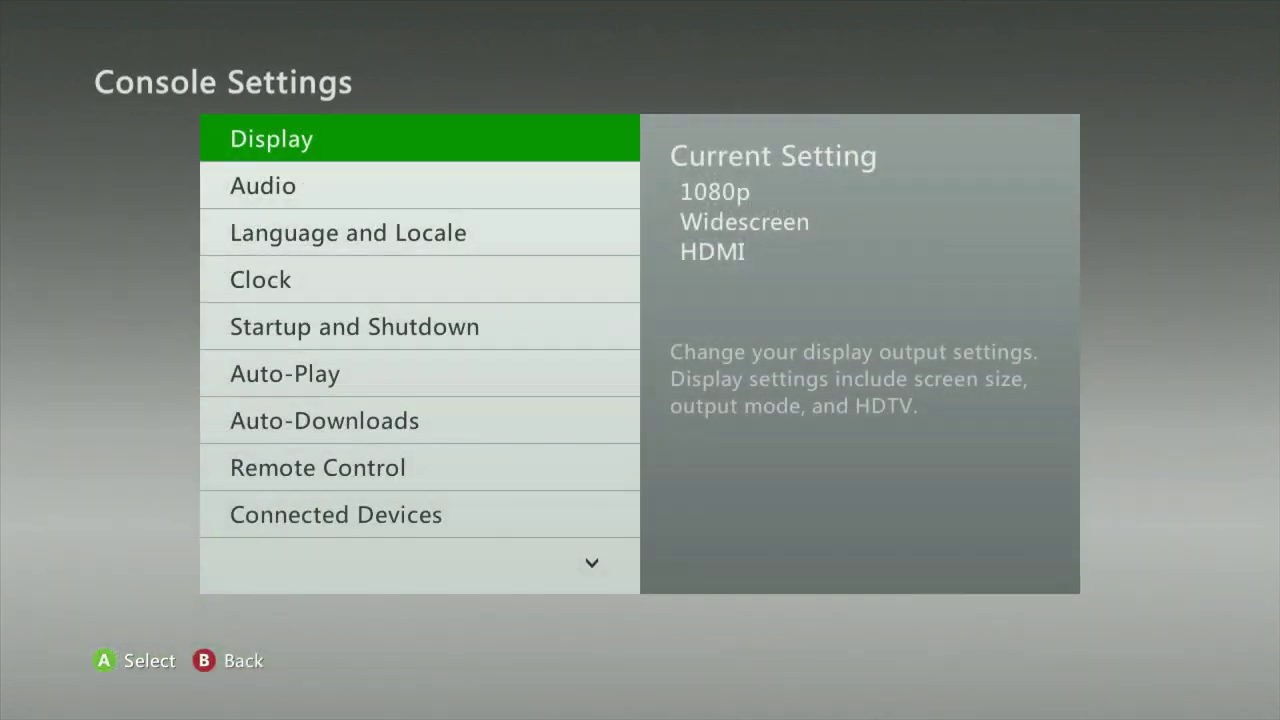
{"action": "key", "text": "Up"}
{"action": "key", "text": "Up"}
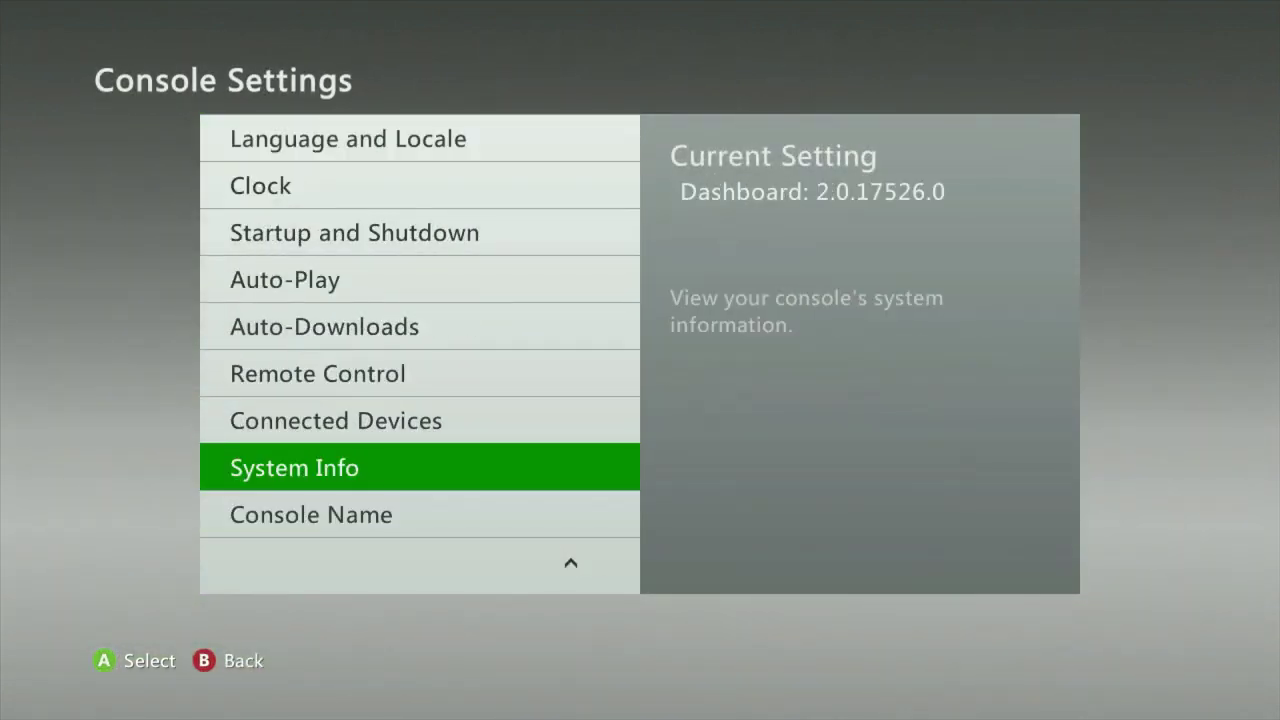
{"action": "key", "text": "Escape"}
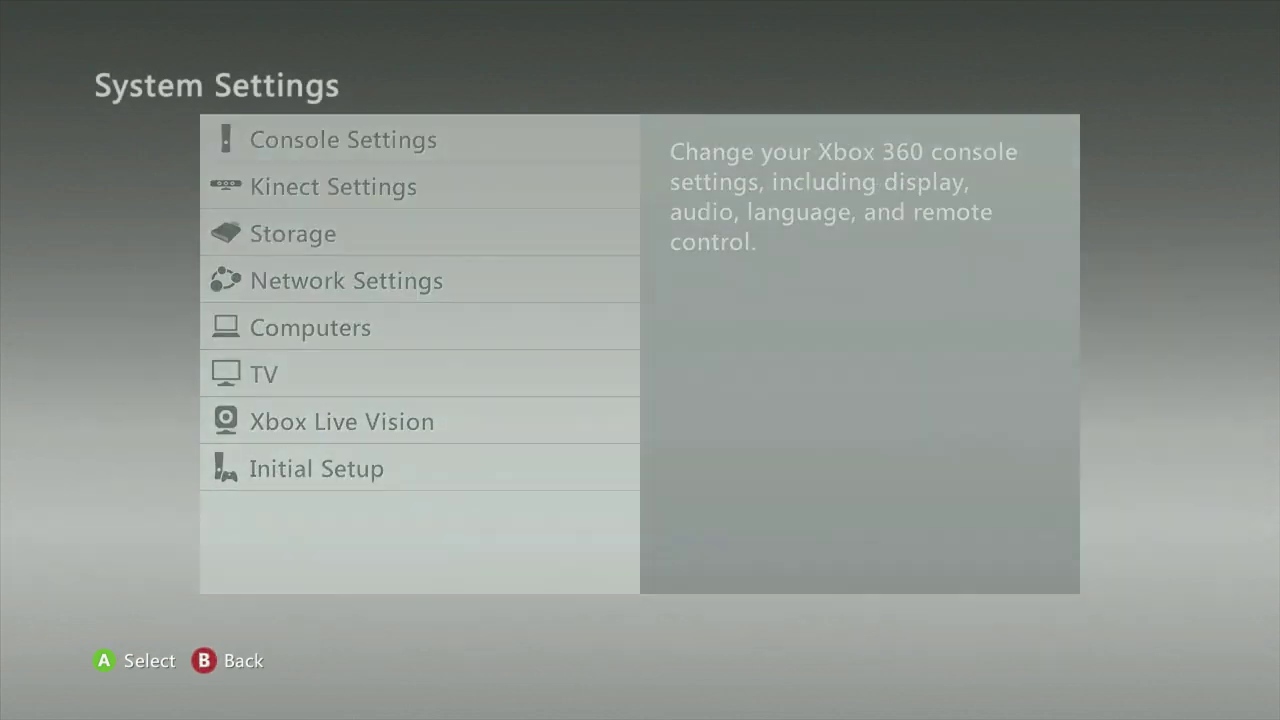
{"action": "key", "text": "Escape"}
- Open My Games on the games tab and select XeXMenu 1.2
{"action": "key", "text": "Left"}
{"action": "key", "text": "Left"}
{"action": "key", "text": "Left"}
{"action": "key", "text": "Left"}
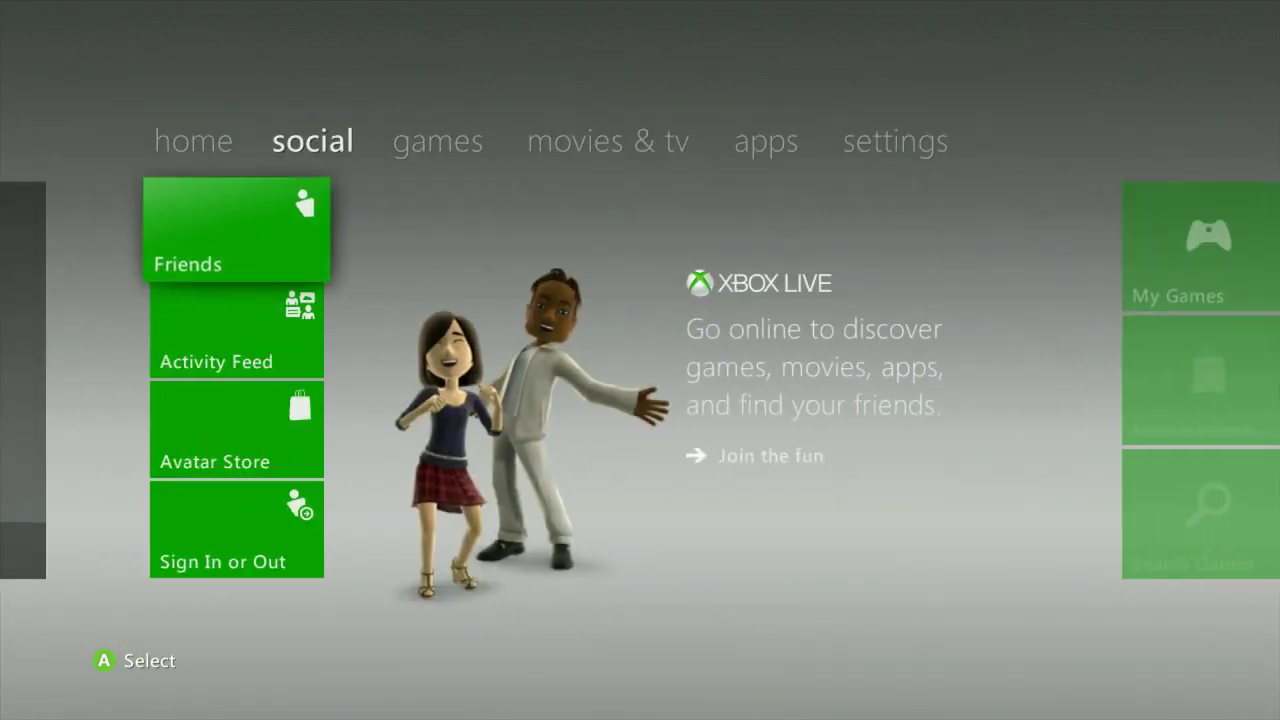
{"action": "key", "text": "Right"}
{"action": "key", "text": "Return"}
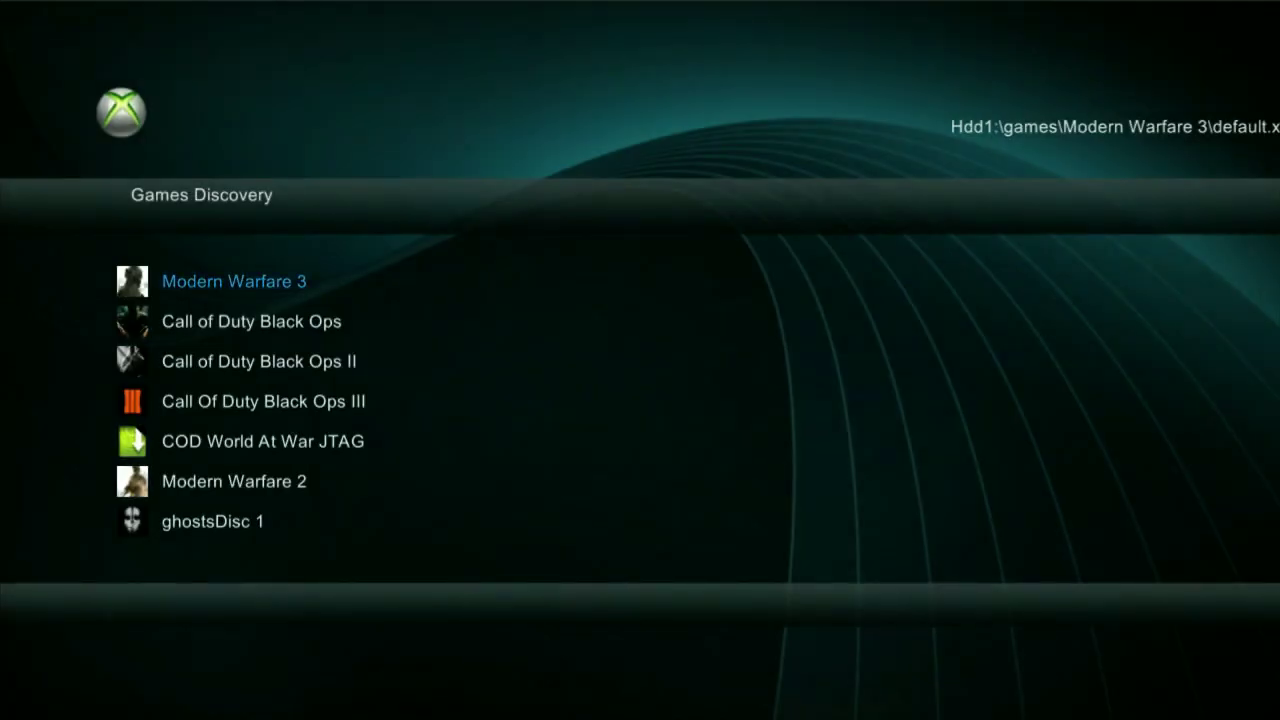
- Launch DashLaunch from default.xex in the Hdd1:\Dashlaunch 3.18.1 folder
{"action": "key", "text": "Tab"}
{"action": "key", "text": "Down"}
{"action": "key", "text": "Down"}
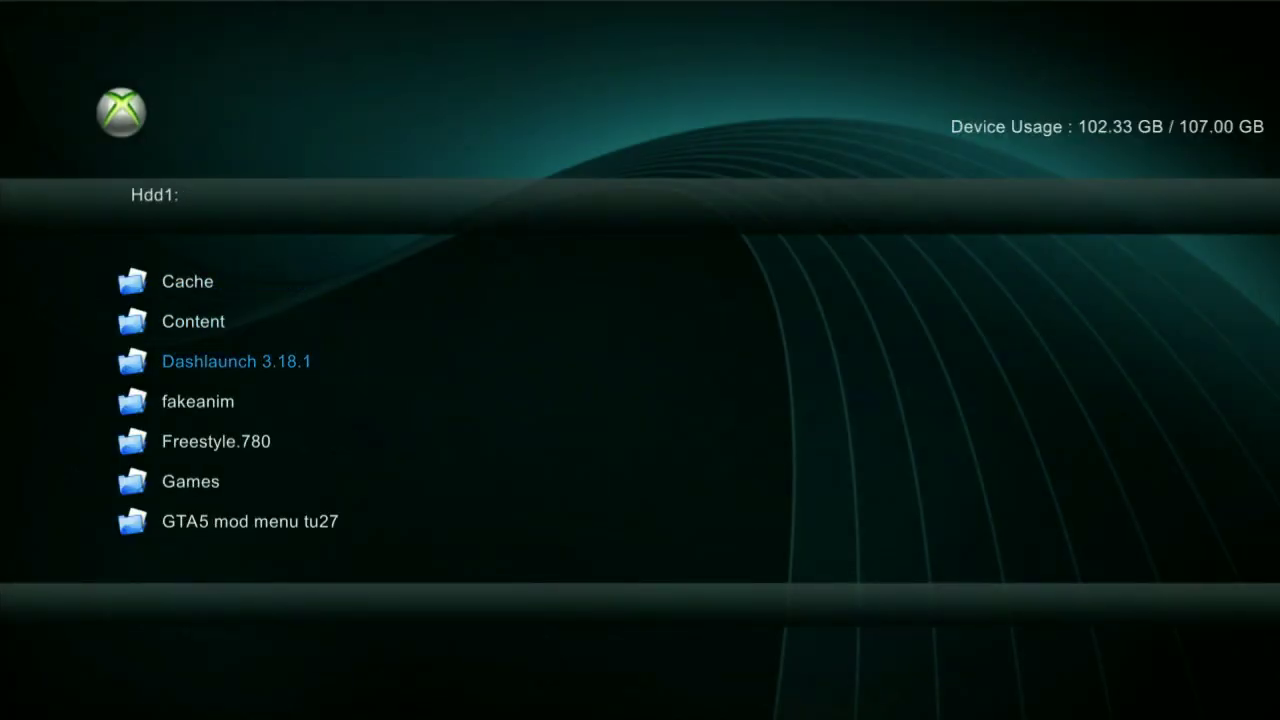
{"action": "key", "text": "Return"}
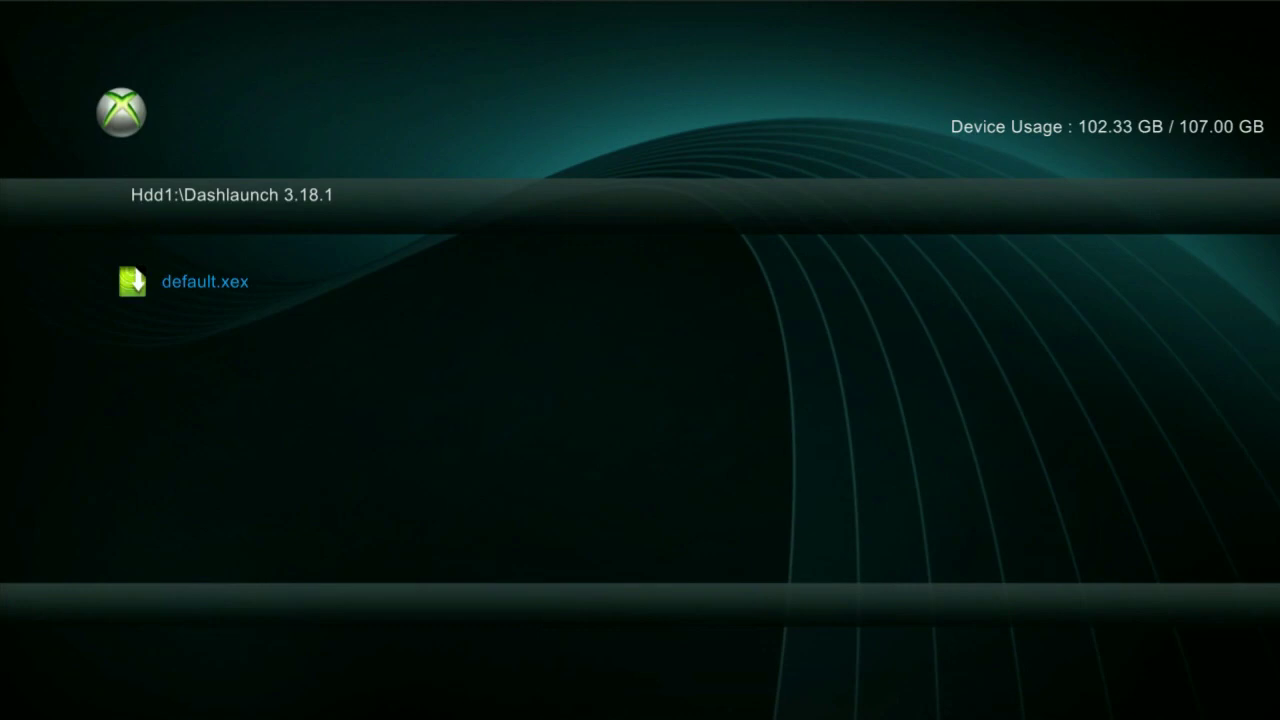
{"action": "key", "text": "Return"}
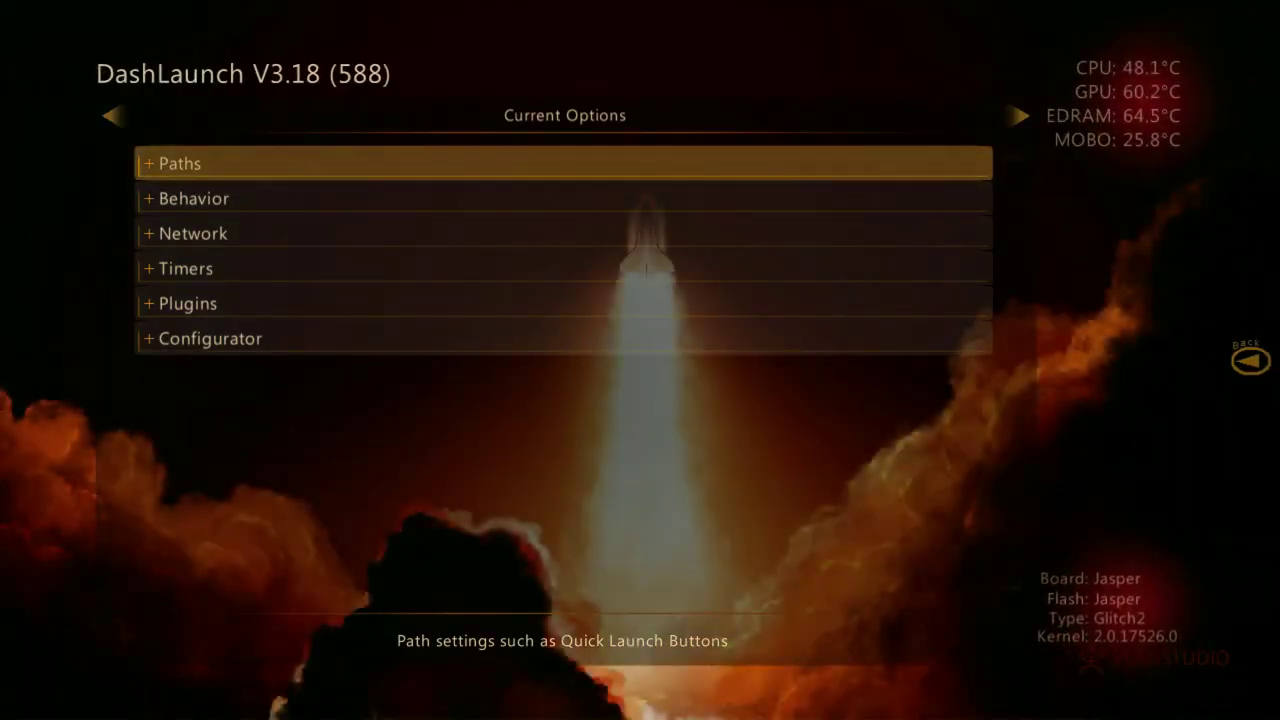
- Set the plugin2 slot to Hdd:\xbOnline.xex and save the settings to launch.ini
{"action": "key", "text": "Up"}
{"action": "key", "text": "Up"}
{"action": "key", "text": "Return"}
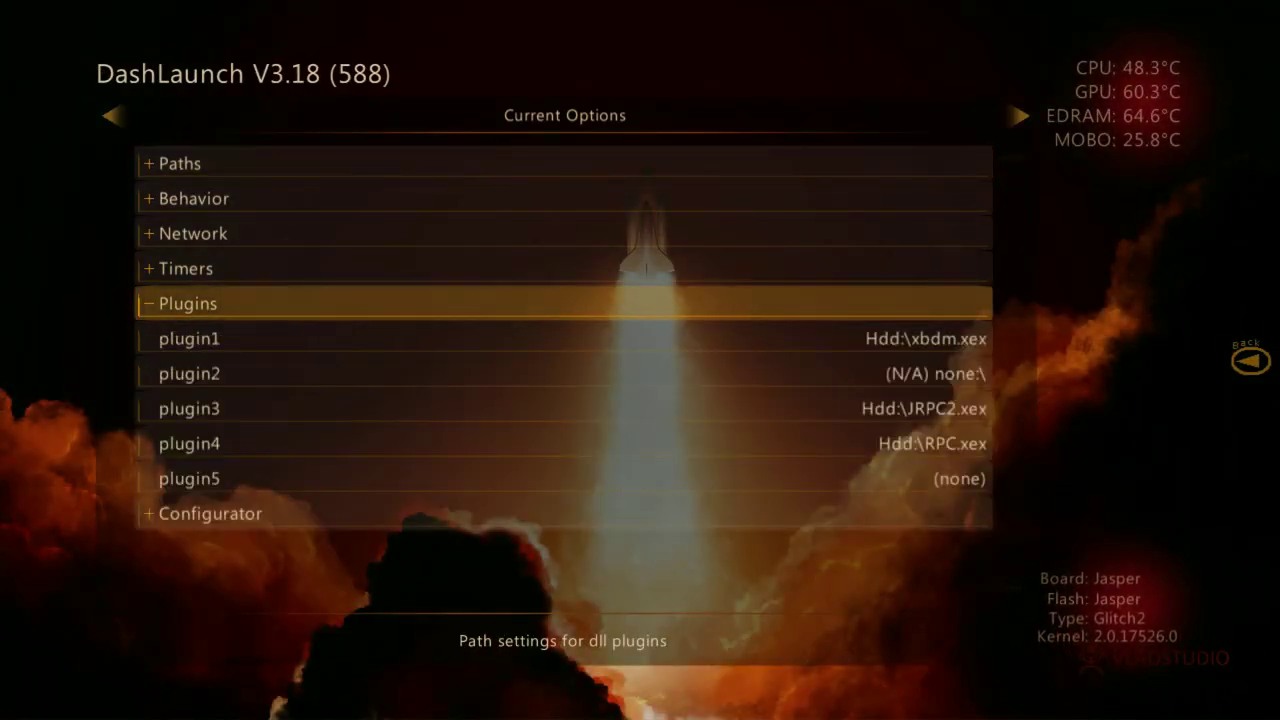
{"action": "key", "text": "Down"}
{"action": "key", "text": "Down"}
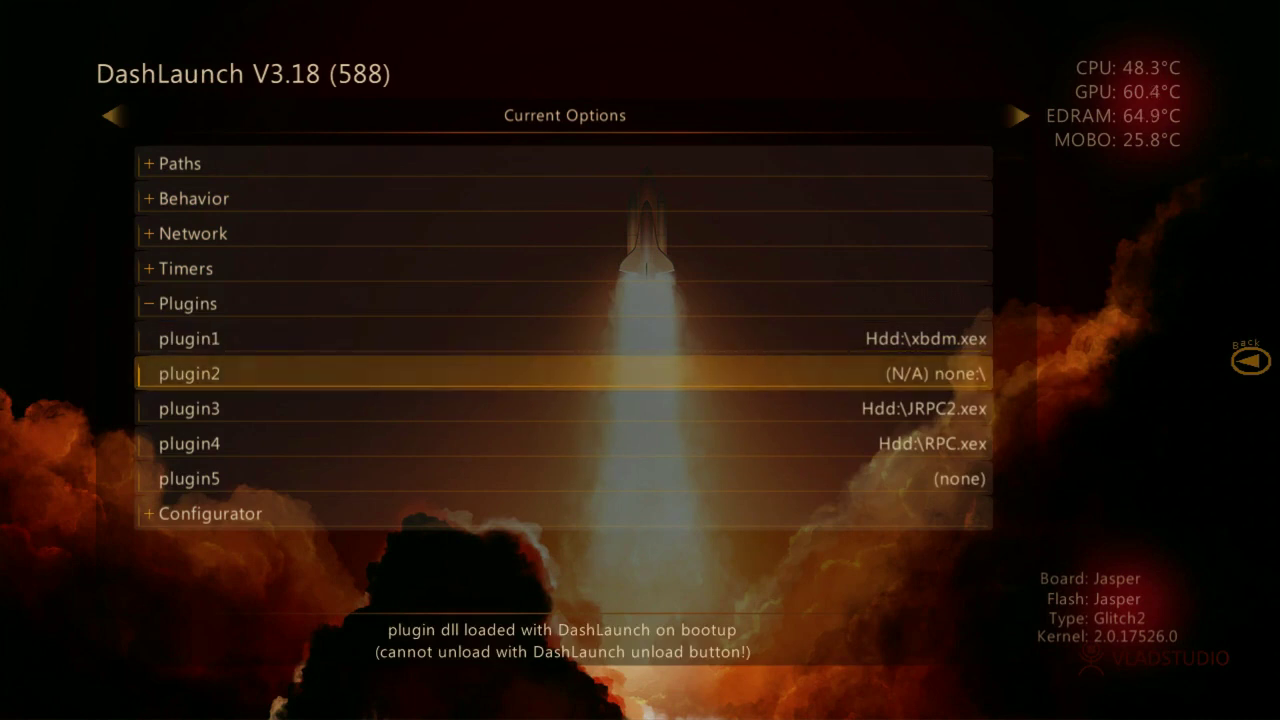
{"action": "key", "text": "Return"}
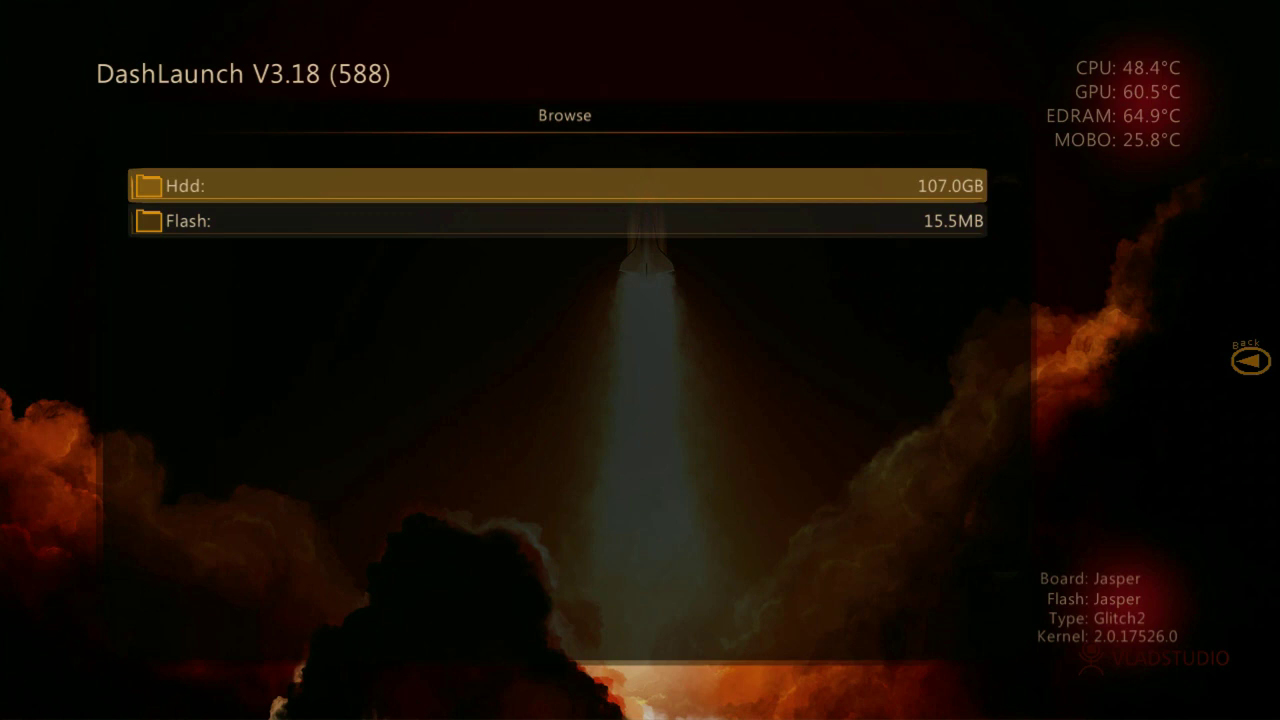
{"action": "key", "text": "Return"}
{"action": "key", "text": "Page_Down"}
{"action": "key", "text": "Page_Down"}
{"action": "key", "text": "Page_Down"}
{"action": "key", "text": "Page_Down"}
{"action": "key", "text": "Page_Down"}
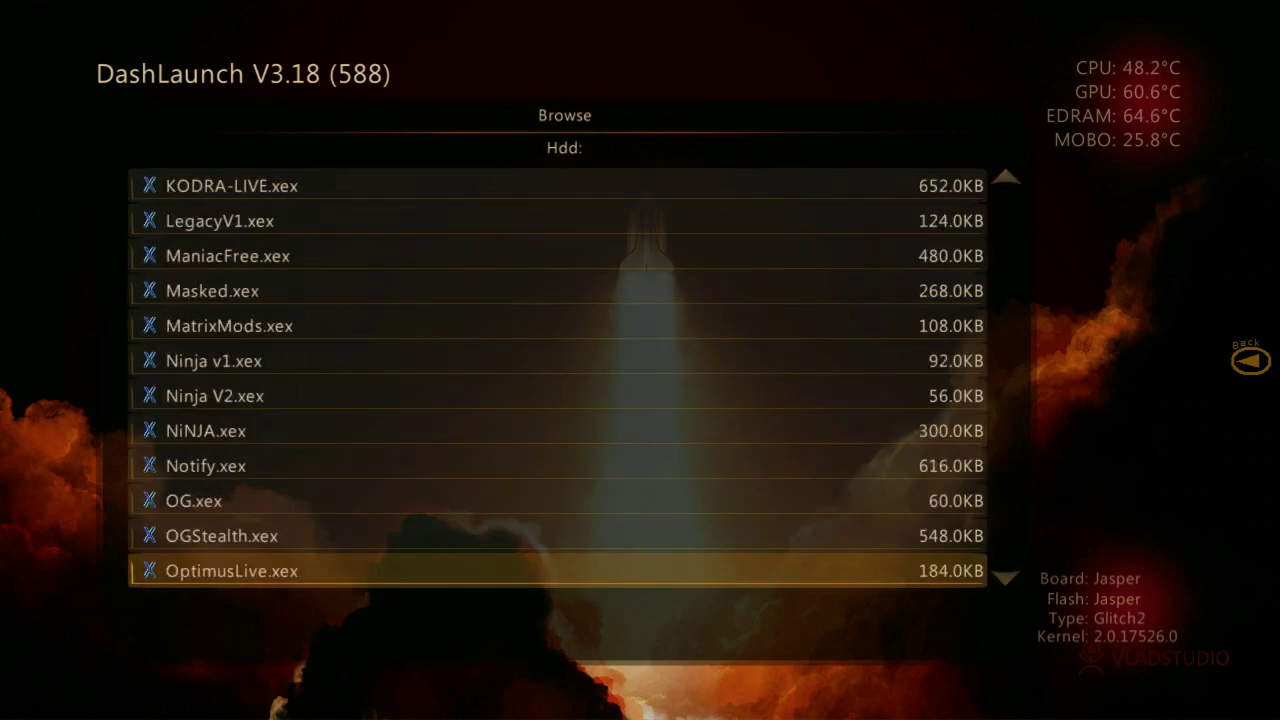
{"action": "key", "text": "Up"}
{"action": "key", "text": "Up"}
{"action": "key", "text": "Up"}
{"action": "key", "text": "Up"}
{"action": "key", "text": "Up"}
{"action": "key", "text": "Up"}
{"action": "key", "text": "Up"}
{"action": "key", "text": "Up"}
{"action": "key", "text": "Up"}
{"action": "key", "text": "Up"}
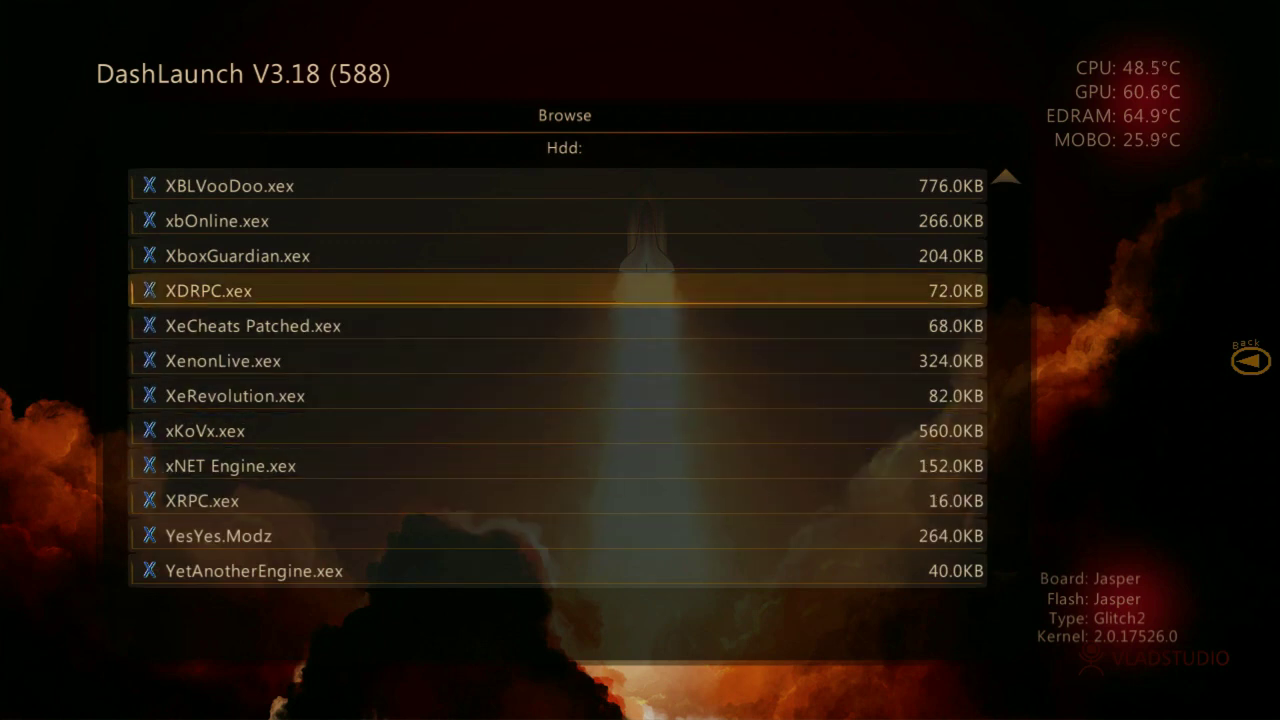
{"action": "key", "text": "Return"}
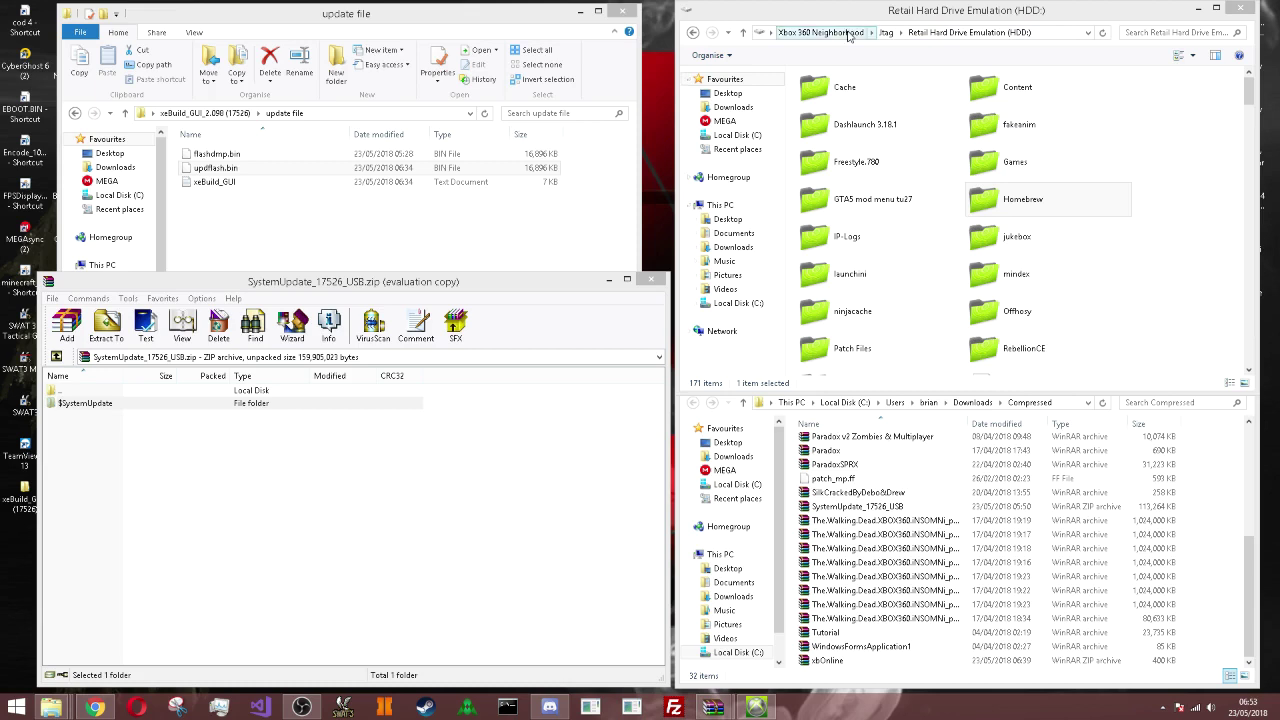
- Cold-reboot the Jtag console from the Xbox 360 Neighborhood console list
{"action": "left_click", "coordinate": [830, 32]}
{"action": "right_click", "coordinate": [1033, 92]}
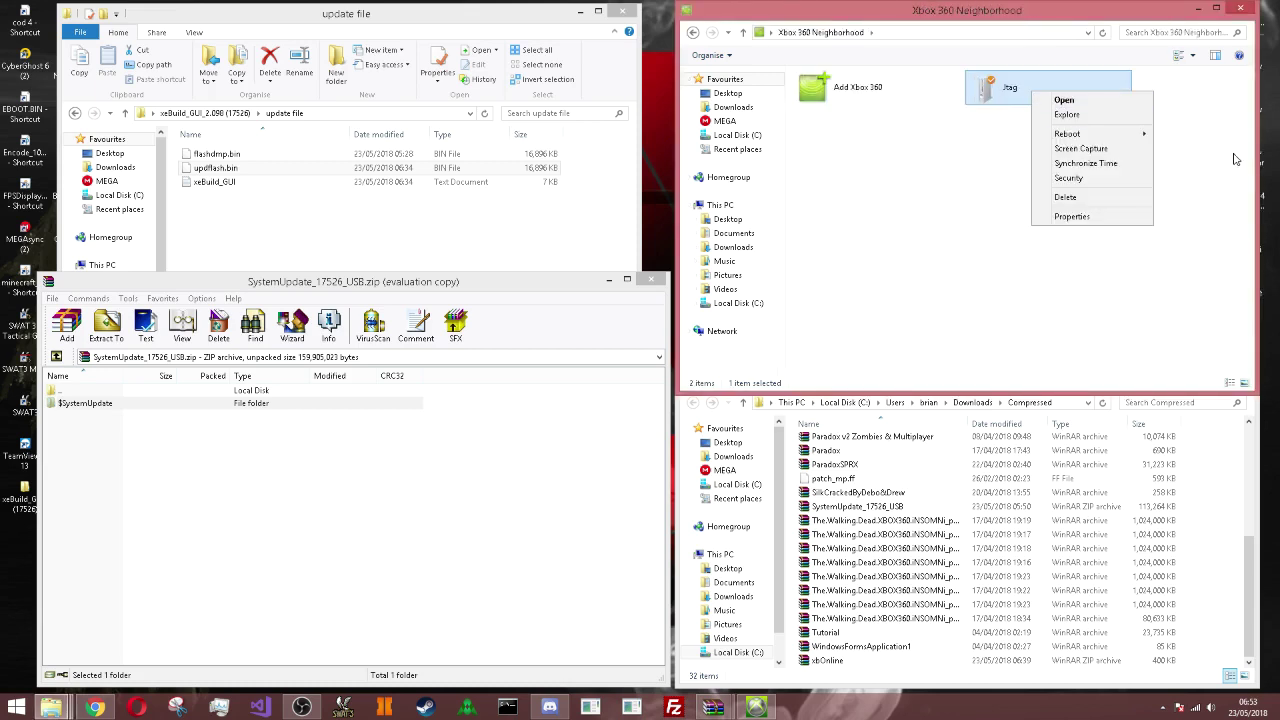
{"action": "mouse_move", "coordinate": [1148, 139]}
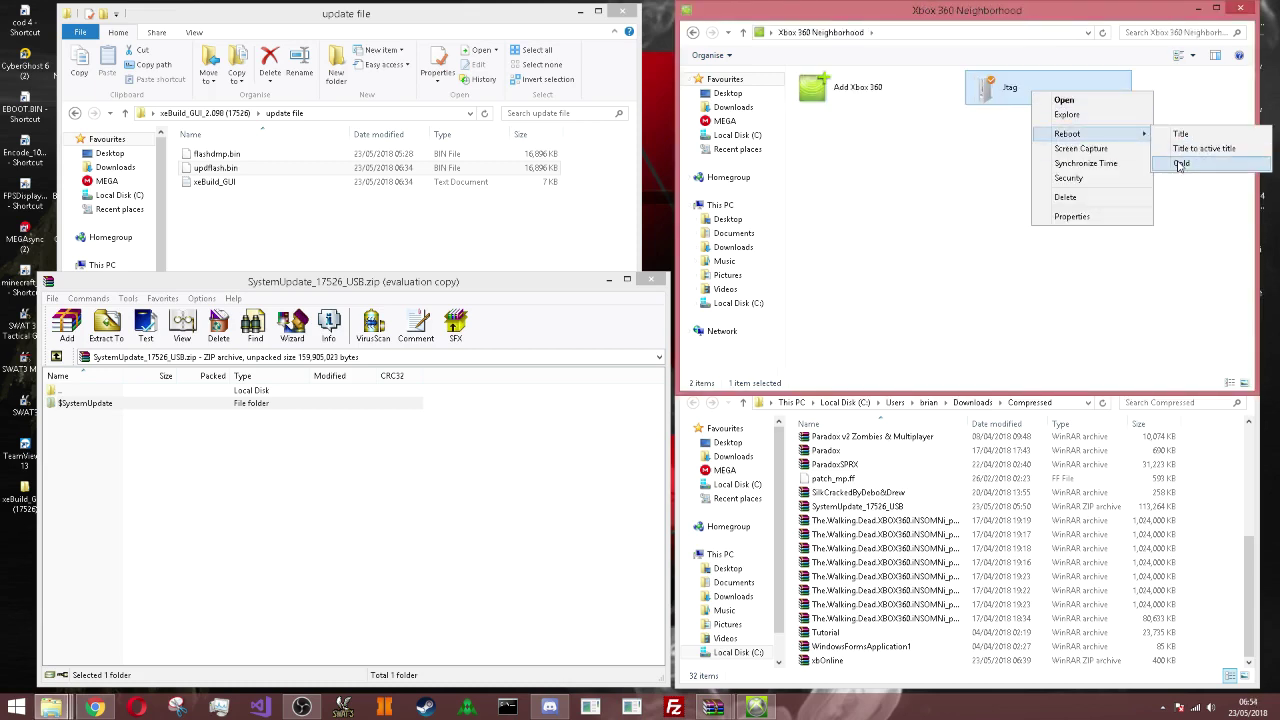
{"action": "left_click", "coordinate": [1163, 160]}
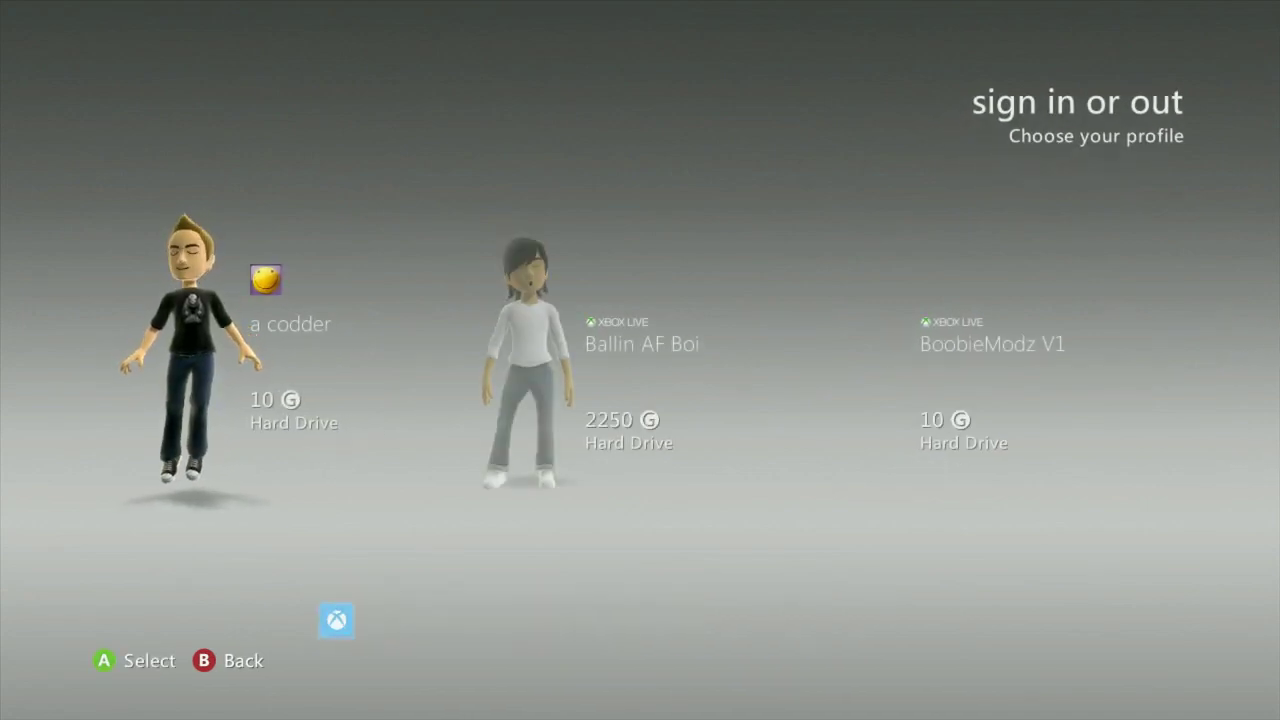
- Sign in a profile and open System Info to confirm Dashboard 2.0.17526.0
{"action": "key", "text": "Return"}
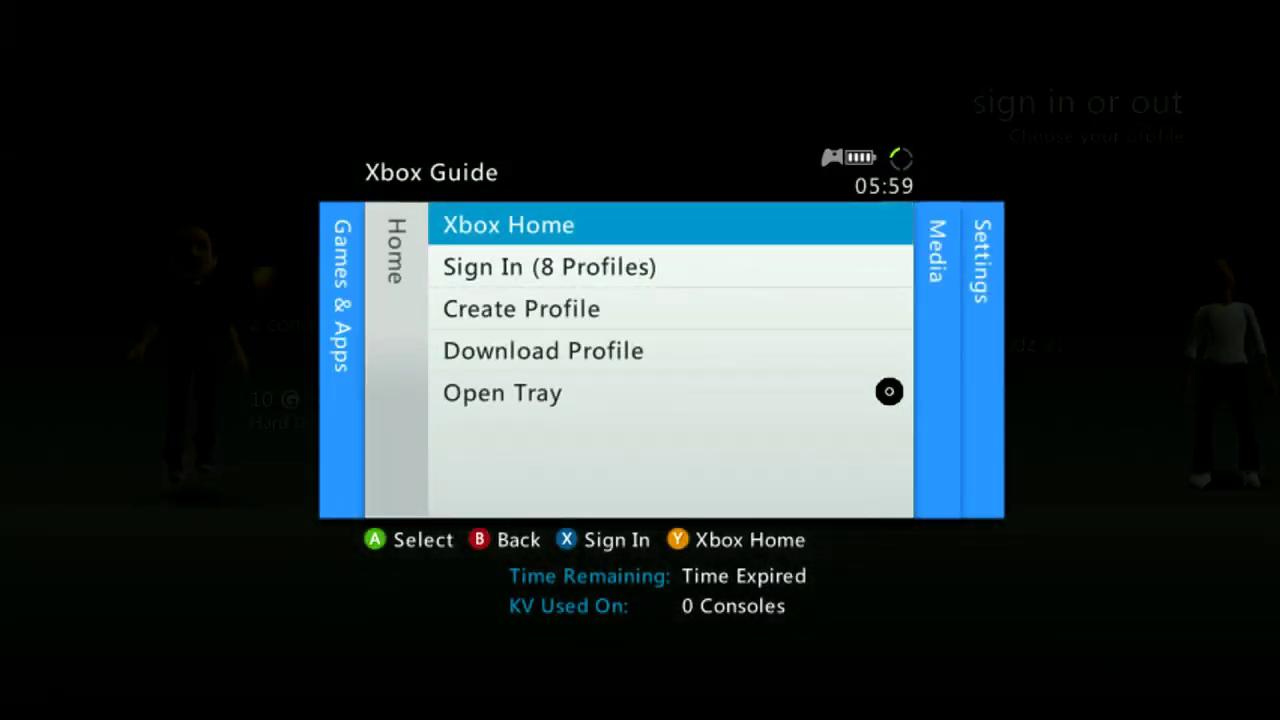
{"action": "key", "text": "Right"}
{"action": "key", "text": "Right"}
{"action": "key", "text": "Right"}
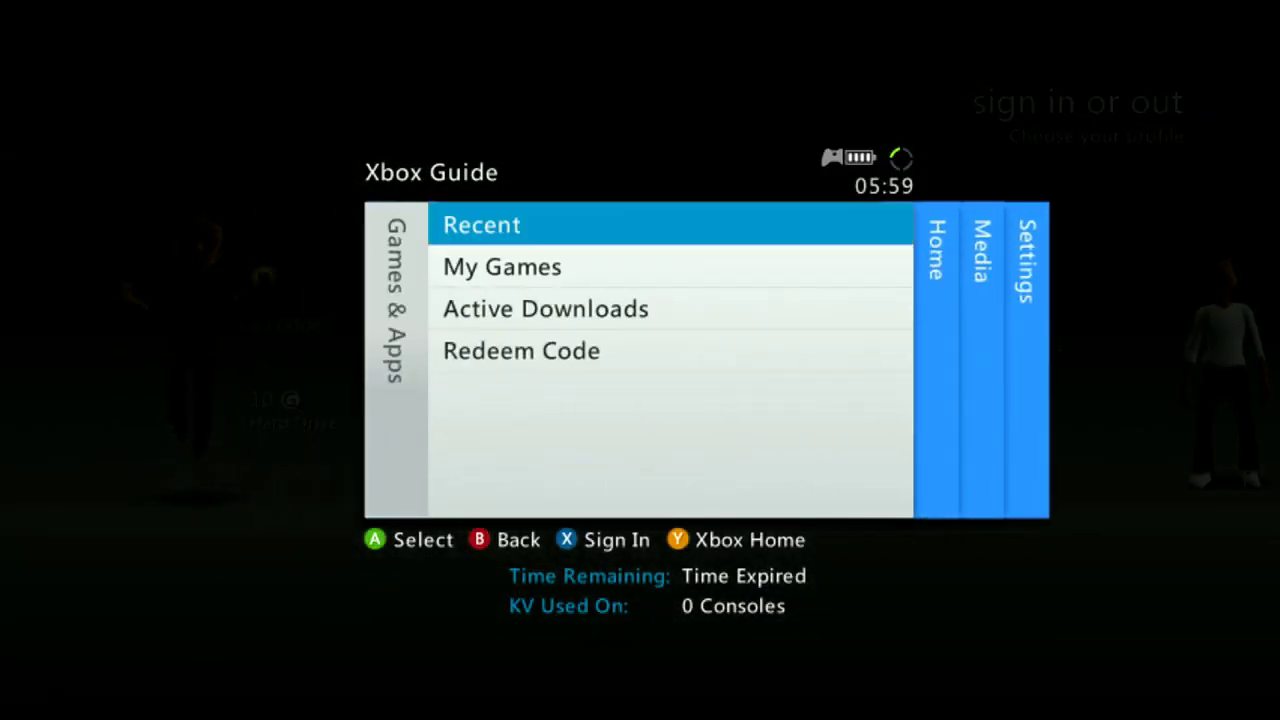
{"action": "key", "text": "Escape"}
{"action": "key", "text": "Escape"}
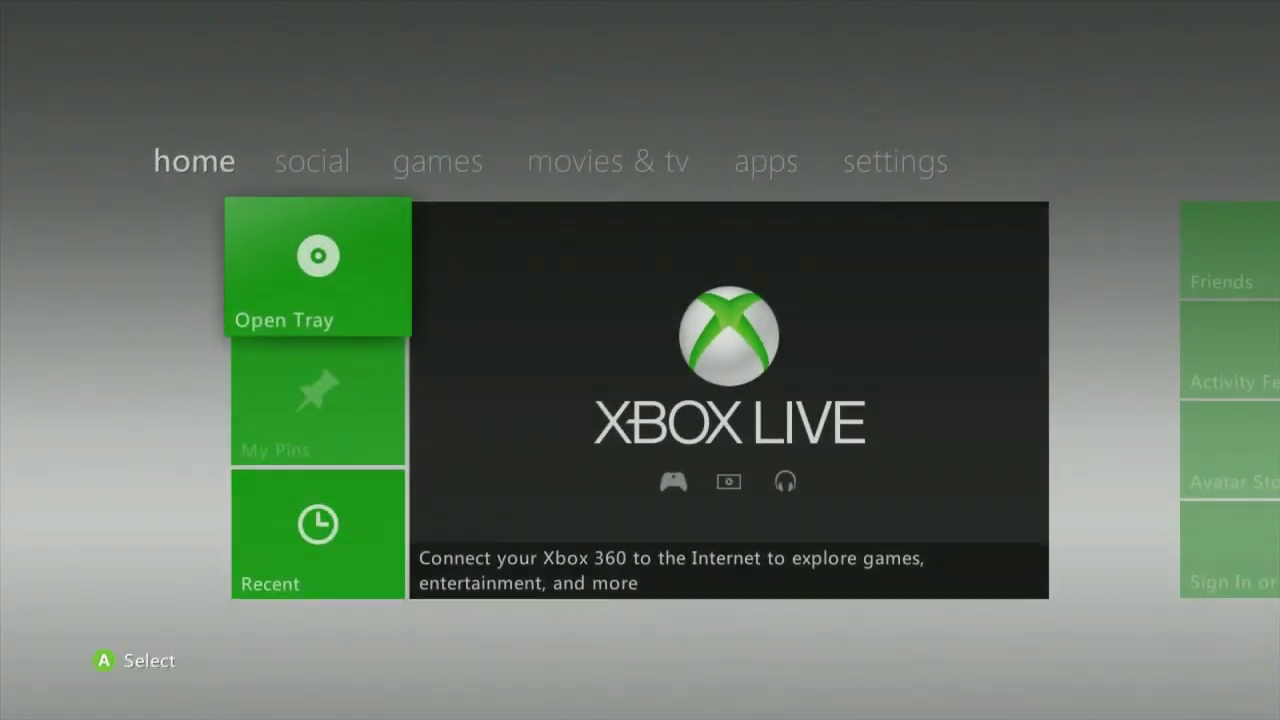
{"action": "key", "text": "Right"}
{"action": "key", "text": "Right"}
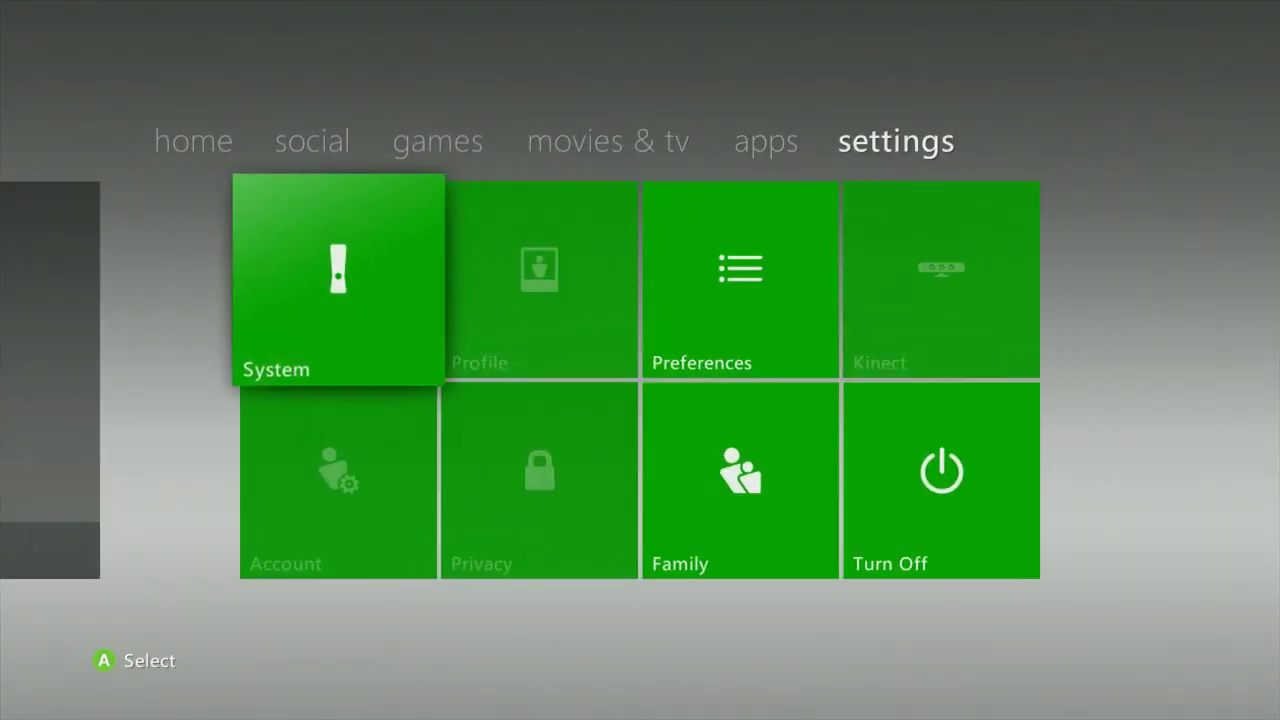
{"action": "key", "text": "Return"}
{"action": "key", "text": "Return"}
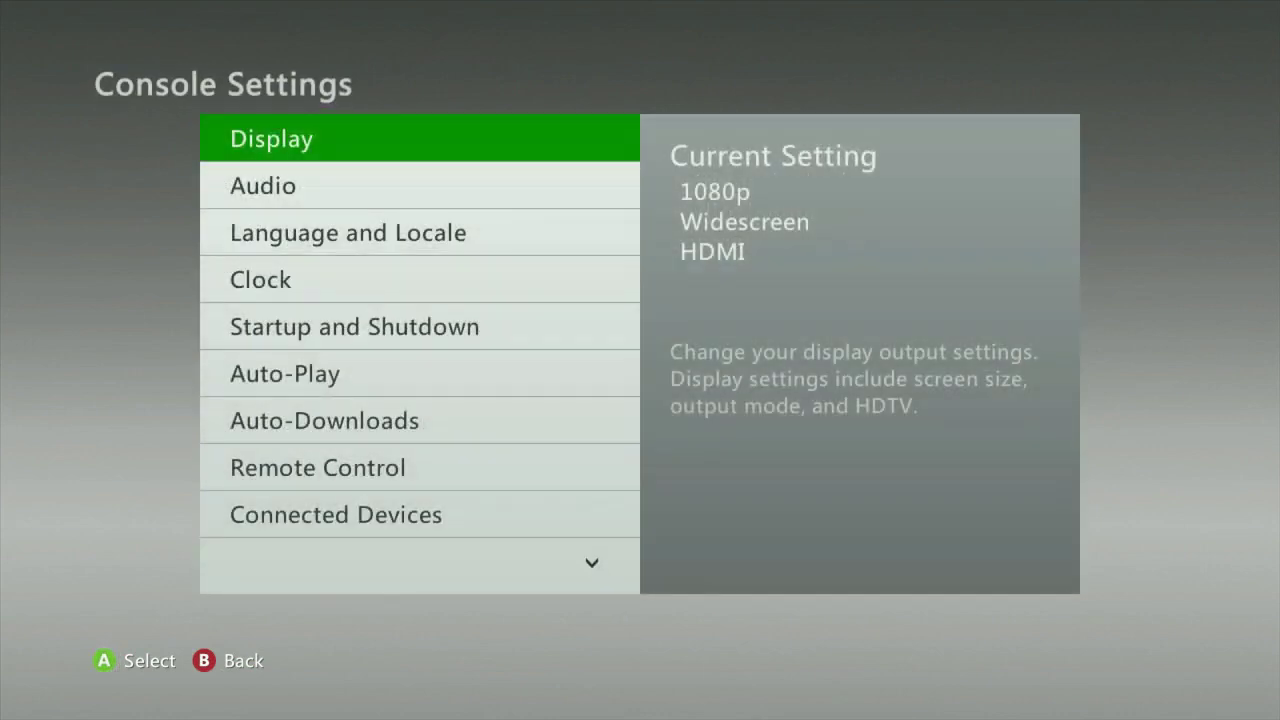
{"action": "key", "text": "Up"}
{"action": "key", "text": "Up"}
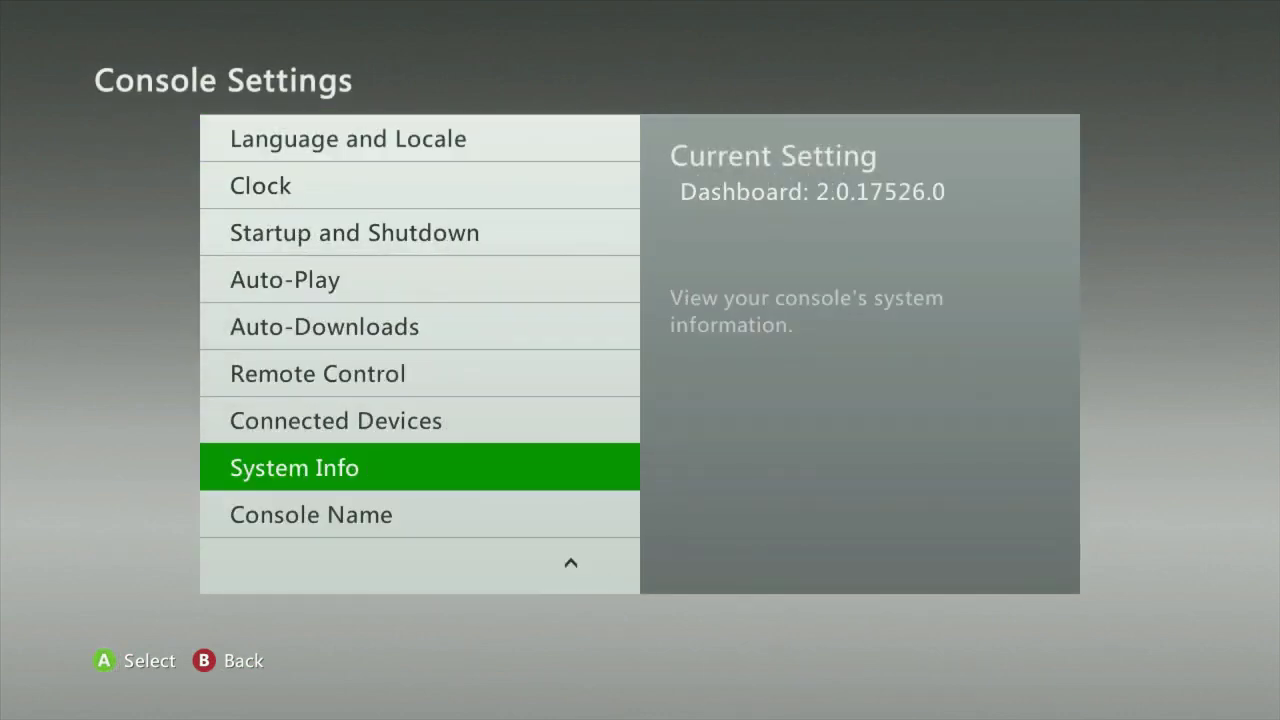
- Check the Xbox Guide, then return across the tabs to the dashboard home tab
{"action": "key", "text": "Home"}
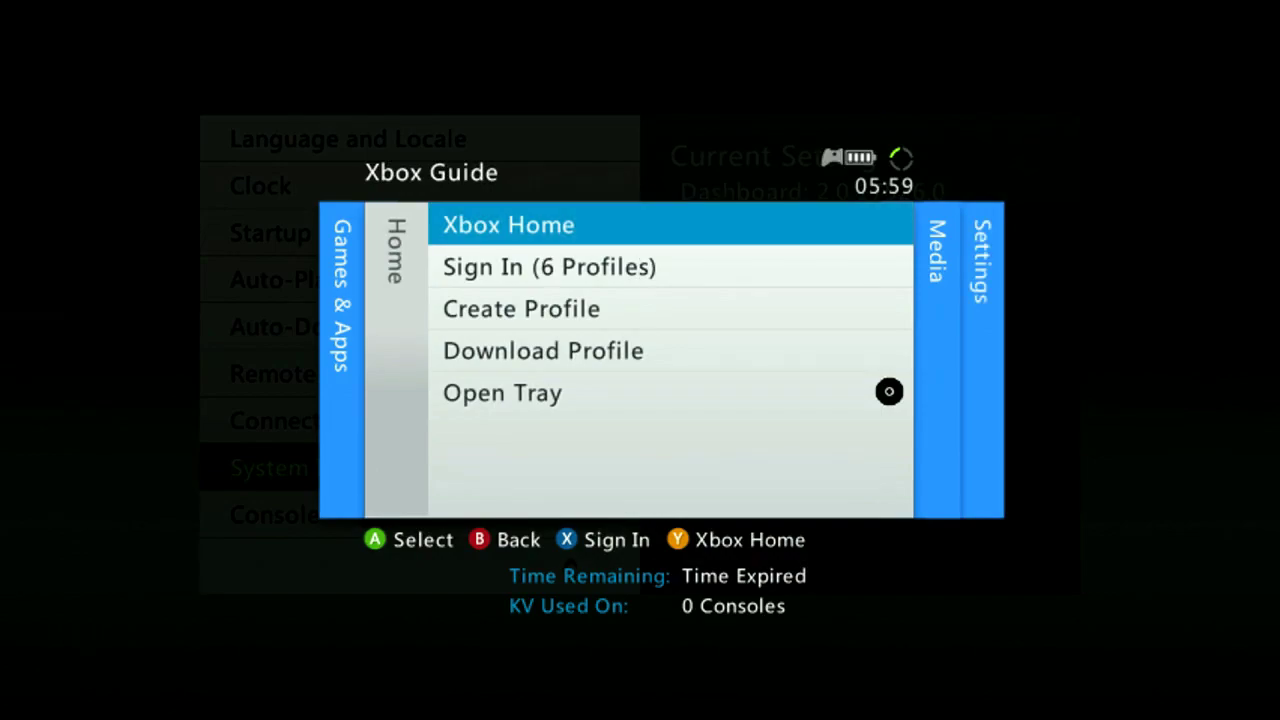
{"action": "key", "text": "Escape"}
{"action": "key", "text": "Escape"}
{"action": "key", "text": "Escape"}
{"action": "key", "text": "Left"}
{"action": "key", "text": "Left"}
{"action": "key", "text": "Left"}
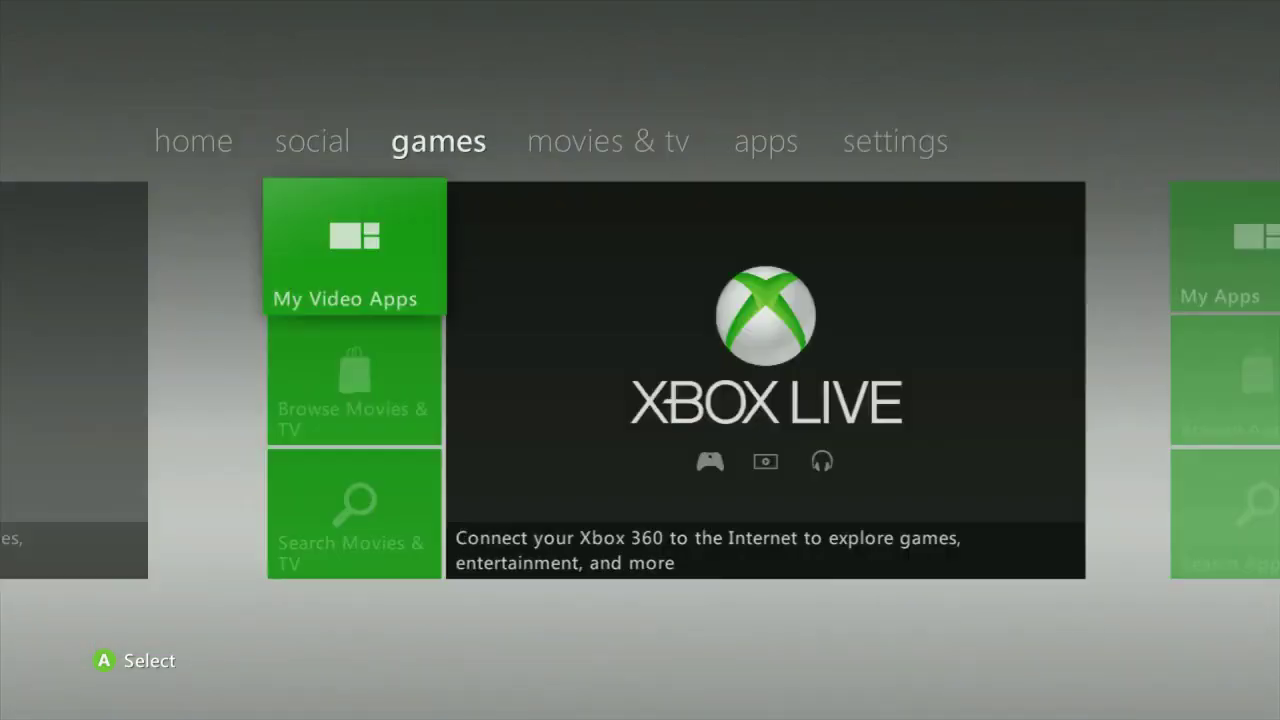
{"action": "key", "text": "Left"}
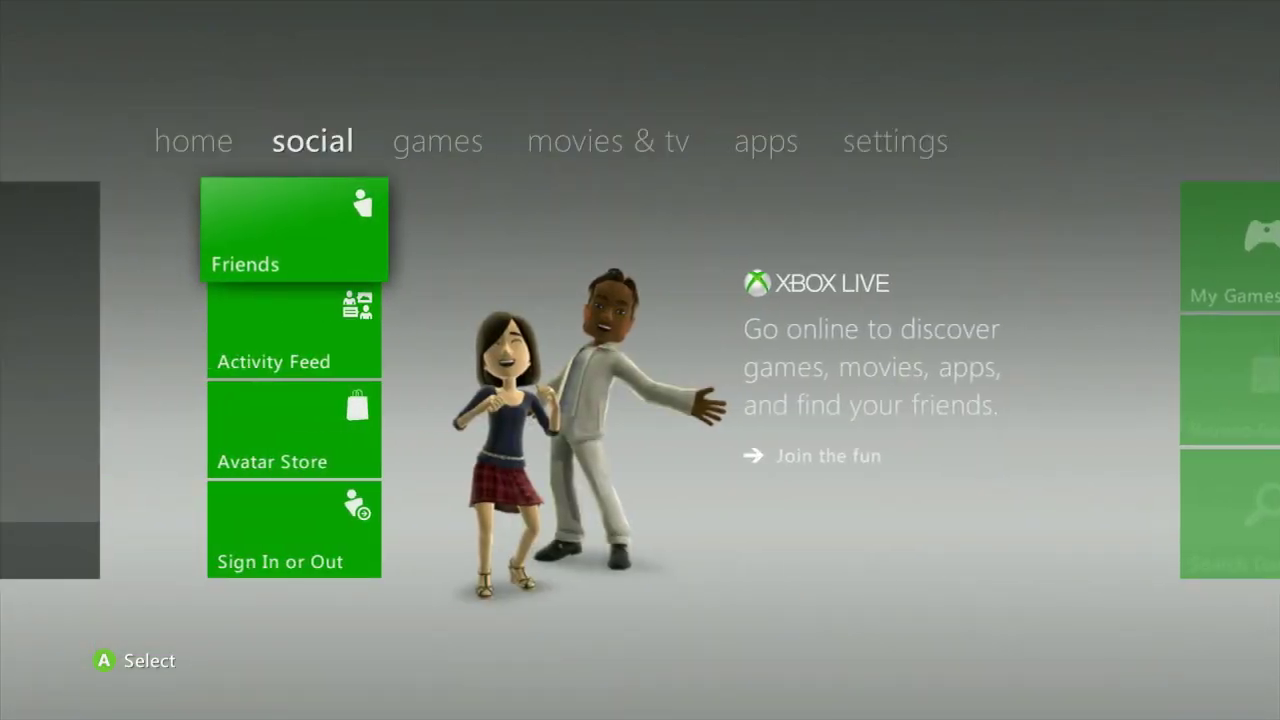
{"action": "key", "text": "Left"}
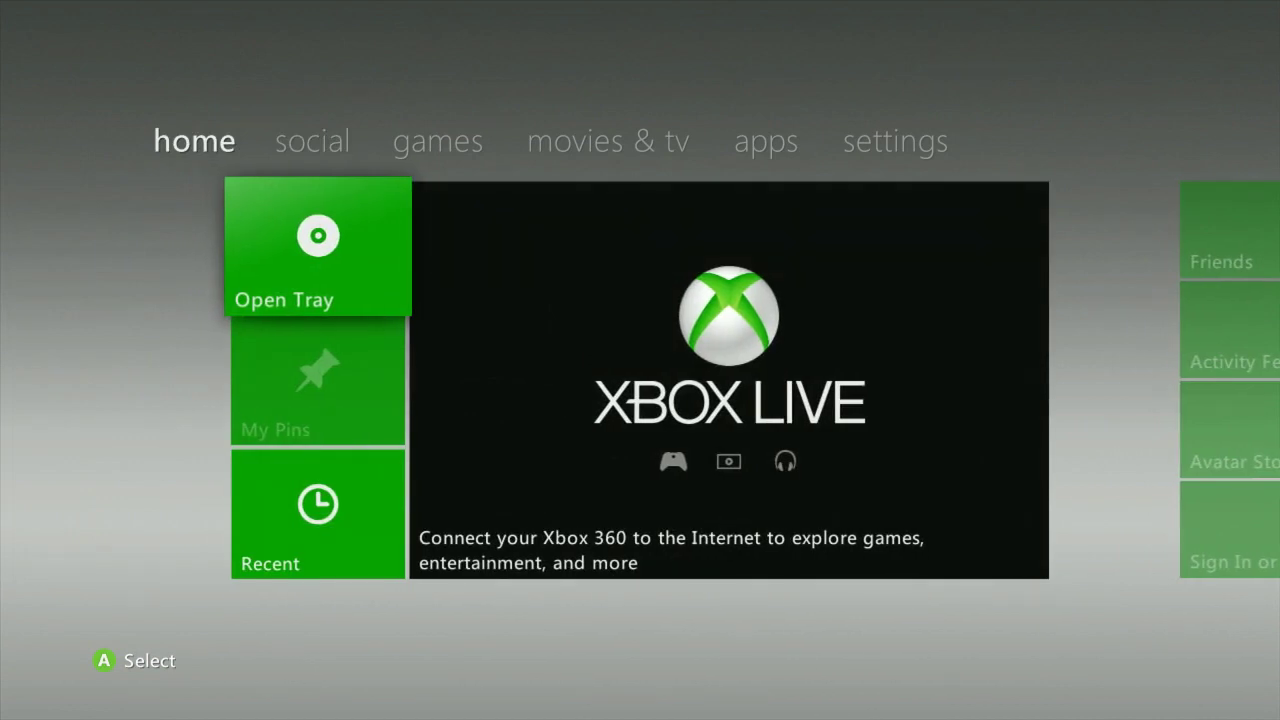